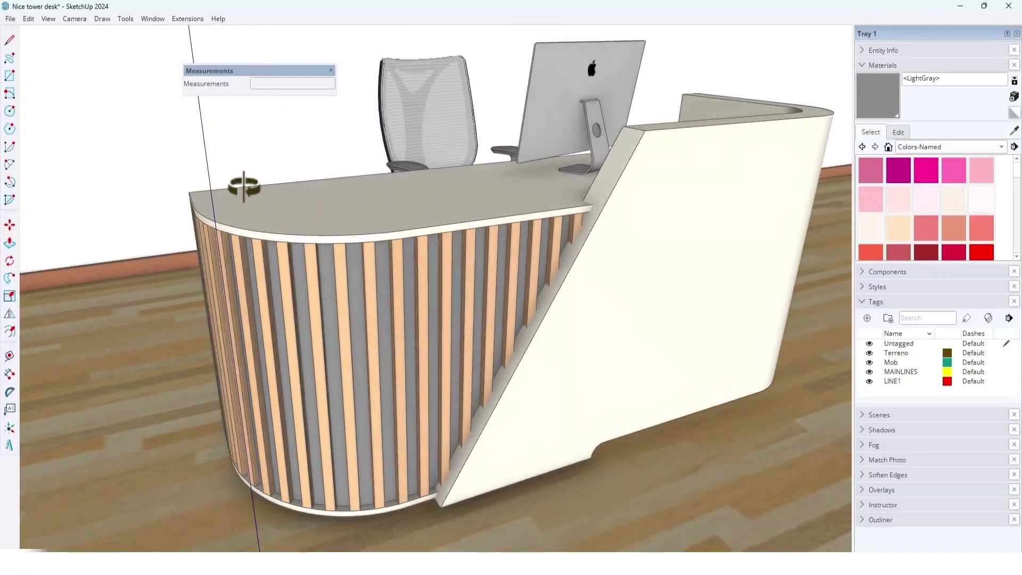
scroll(295, 240, "down", 2)
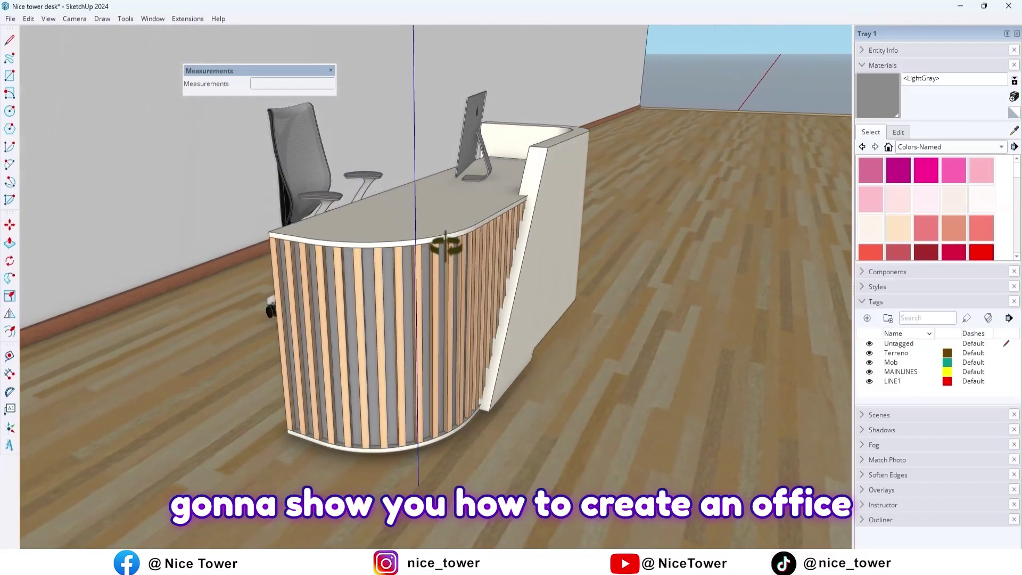
scroll(339, 255, "up", 5)
middle_click_drag(321, 259, 478, 286)
scroll(336, 225, "down", 4)
scroll(331, 238, "down", 3)
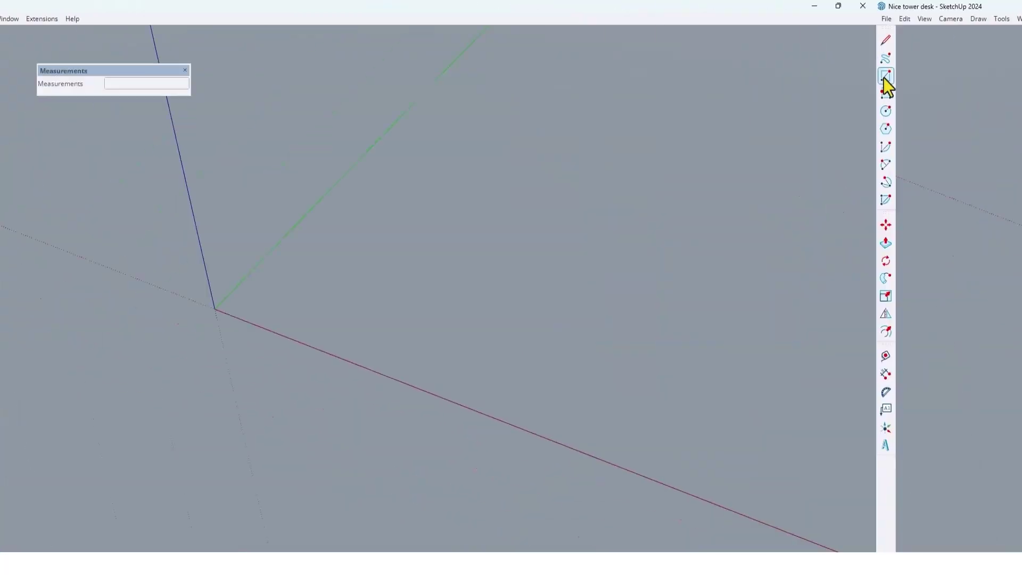
Step: Draw a 200 by 50 cm rectangle on the ground from the origin, its long side along the red axis
left_click(361, 309)
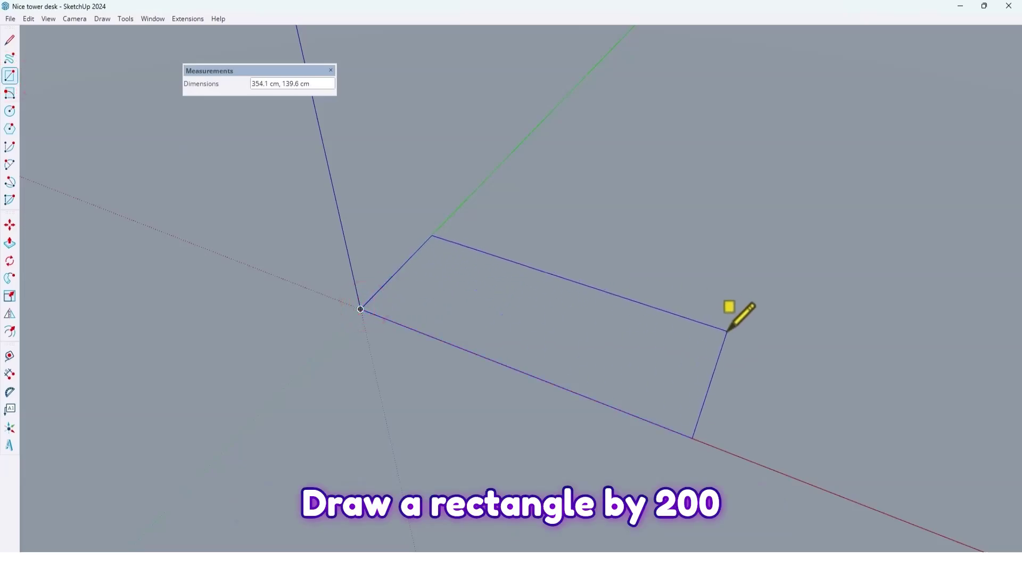
type("200,50")
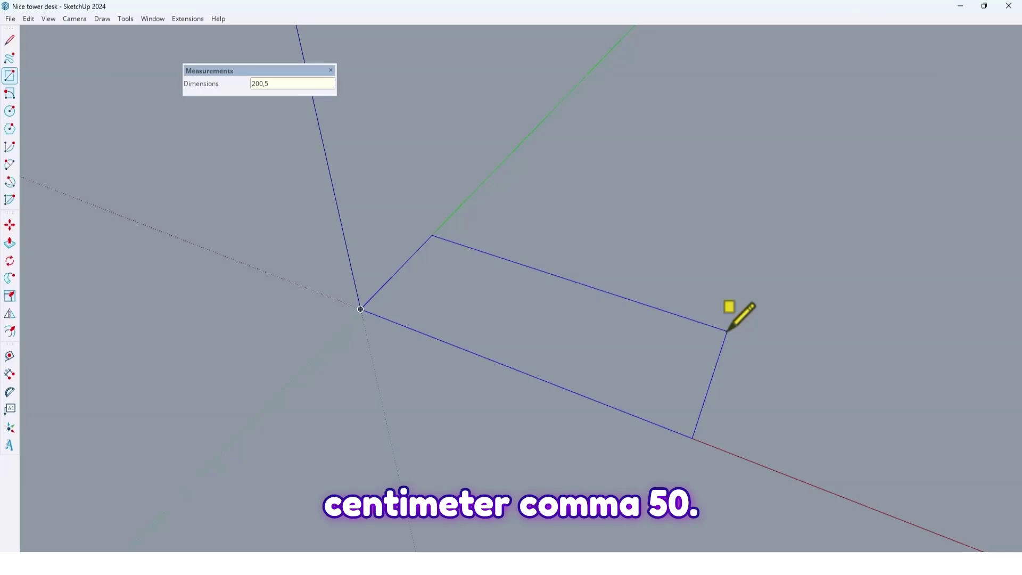
key("Return")
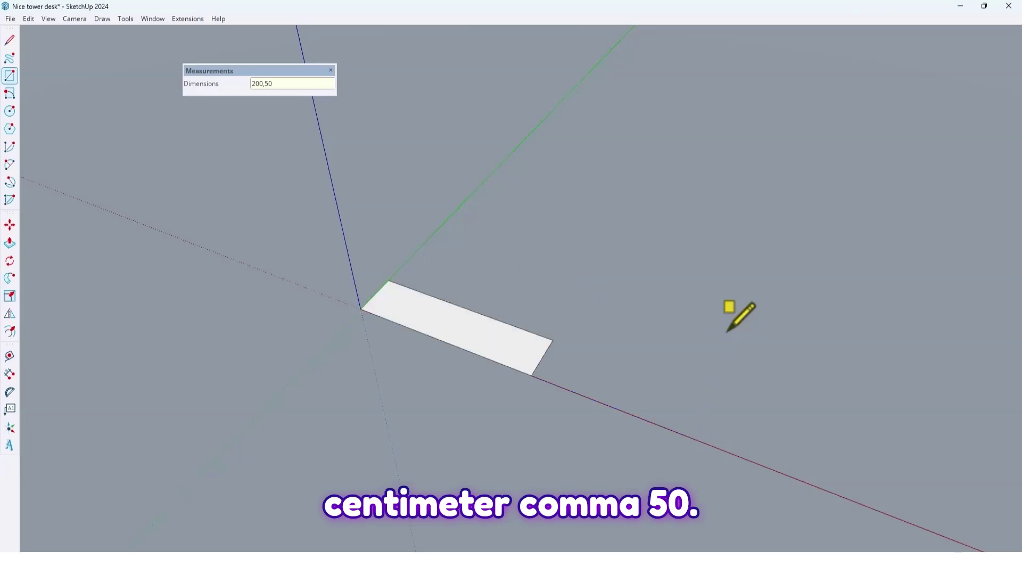
key("space")
Step: Round the rectangle's corner at the origin with a large tangent arc between its green-axis and red-axis edges
scroll(317, 300, "up", 8)
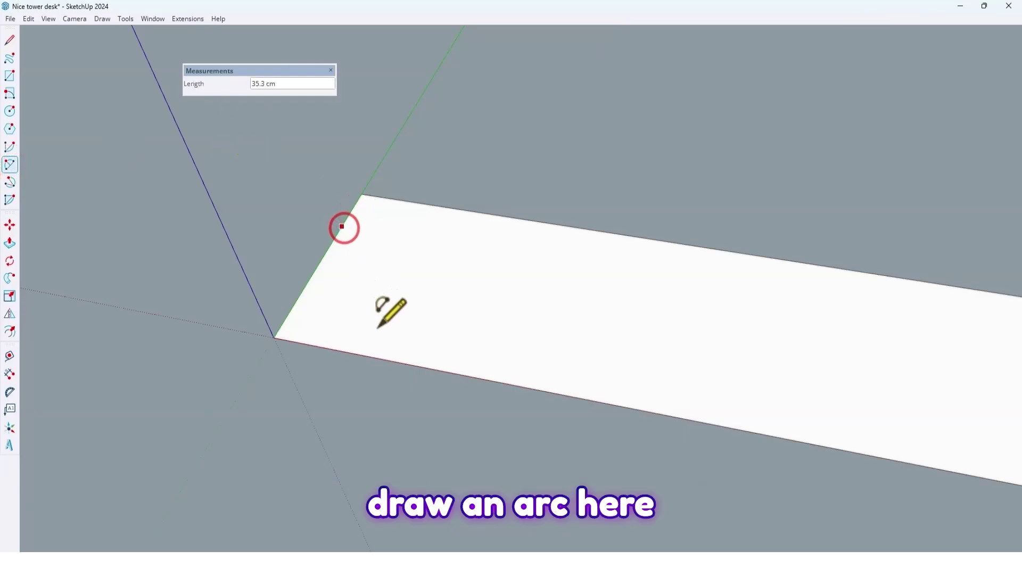
left_click(430, 369)
scroll(270, 256, "down", 5)
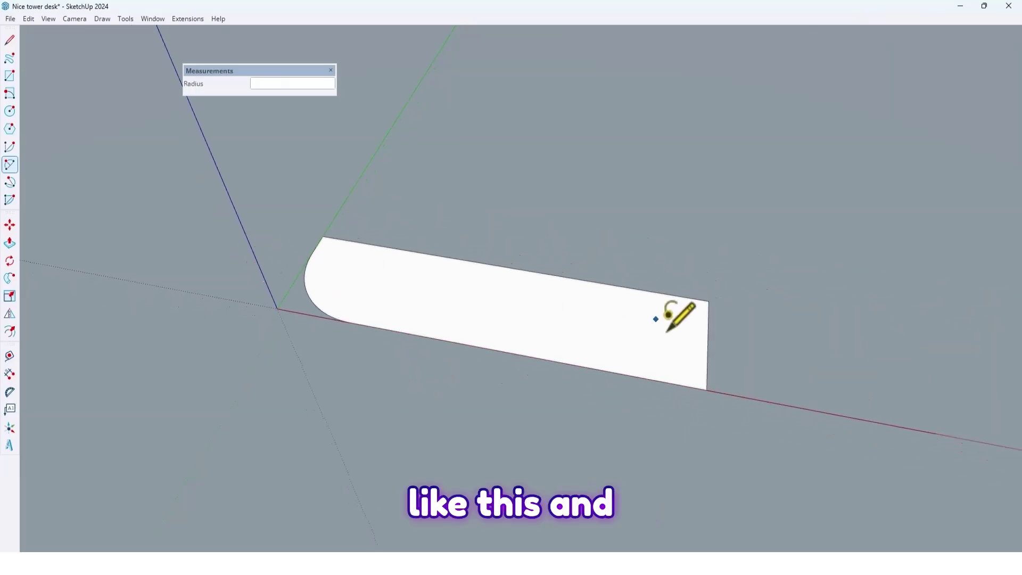
Step: Round the far corner on the red axis with a smaller tangent arc spanning about 15.8 cm between its ends
scroll(667, 330, "up", 5)
left_click(692, 408)
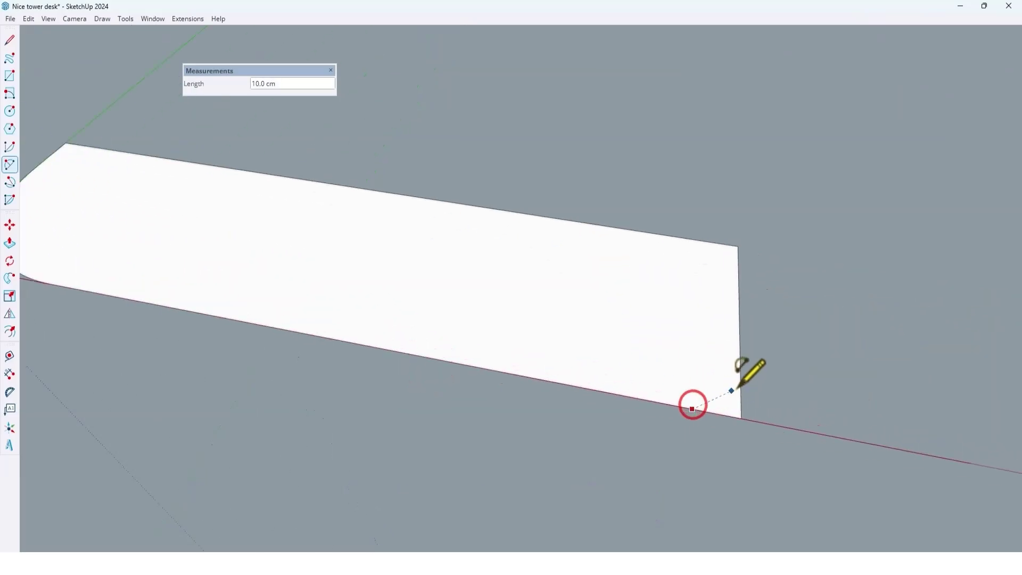
key("Escape")
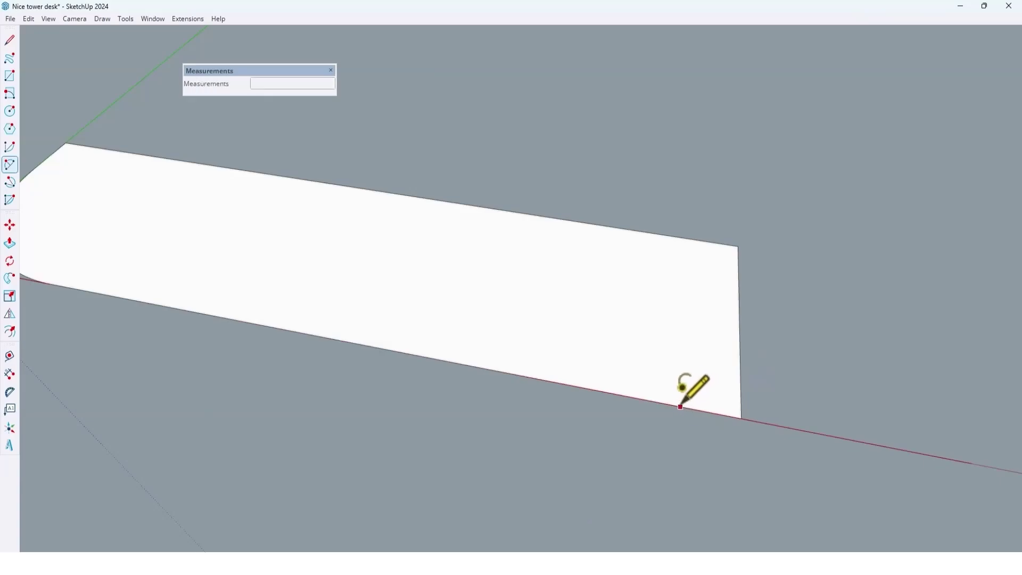
left_click(678, 406)
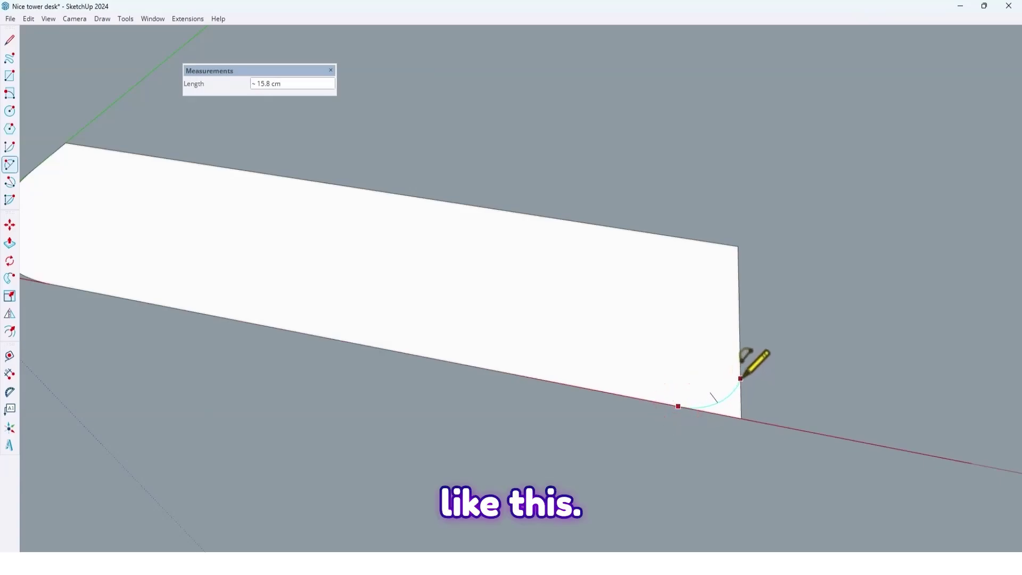
scroll(844, 362, "down", 4)
middle_click_drag(844, 362, 626, 270)
key("space")
scroll(513, 290, "down", 3)
Step: Push/Pull the rounded desk face upward by 2 cm into a slab
scroll(448, 325, "up", 3)
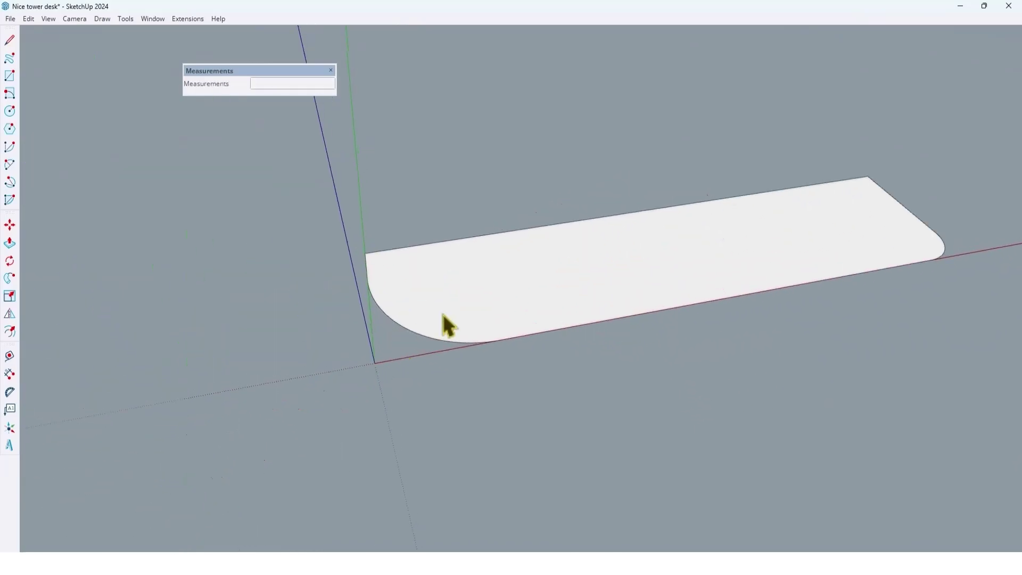
scroll(335, 303, "up", 3)
middle_click_drag(335, 304, 427, 282)
key("p")
scroll(341, 351, "up", 2)
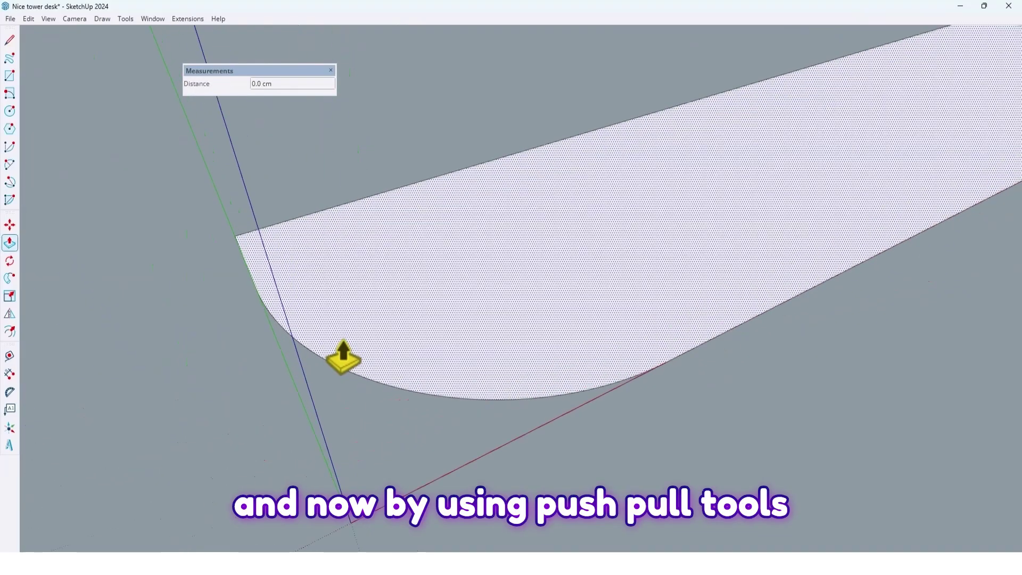
left_click(342, 341)
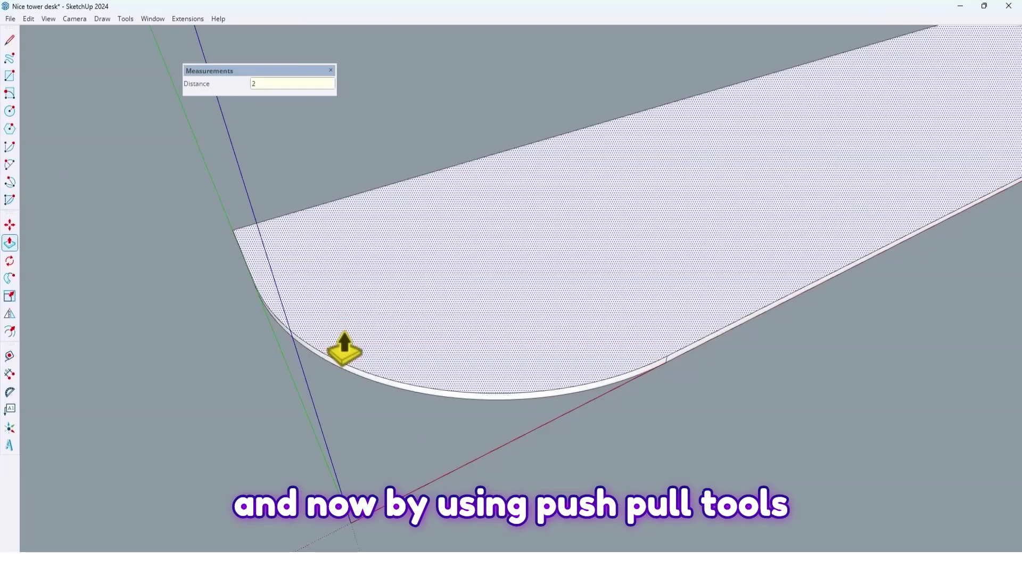
key("Return")
Step: Select all connected geometry of the slab and make it a group
scroll(228, 342, "down", 3)
middle_click_drag(229, 342, 267, 398)
triple_click(266, 399)
right_click(268, 404)
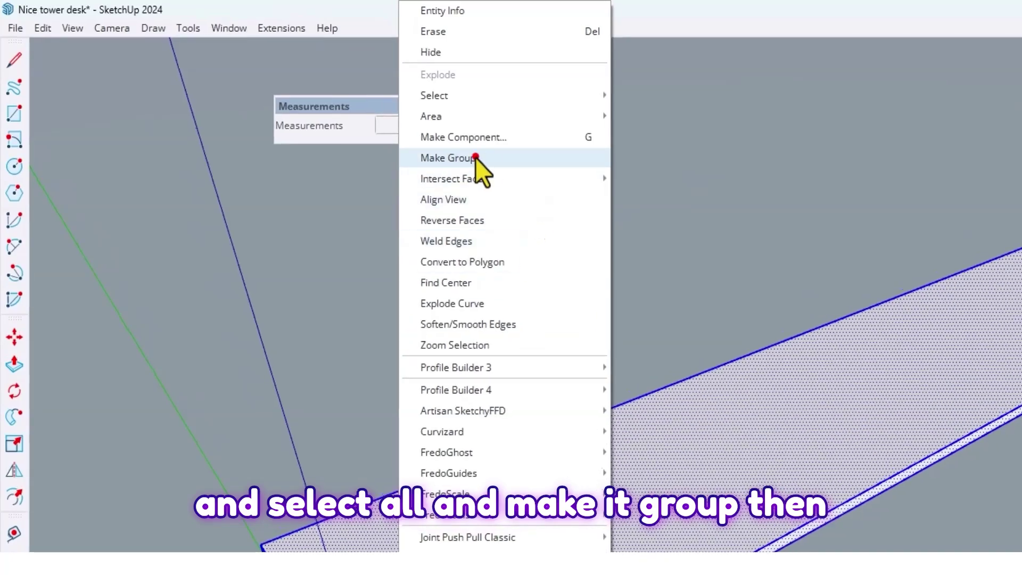
left_click(475, 157)
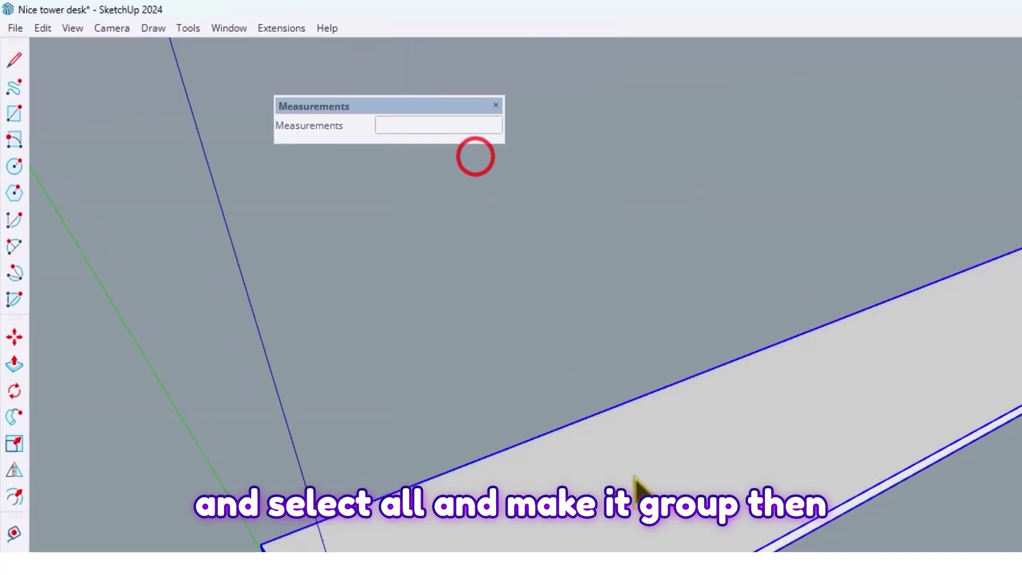
Step: Start a Move copy of the slab group from the end point of its large rounded corner on the front edge
key("m")
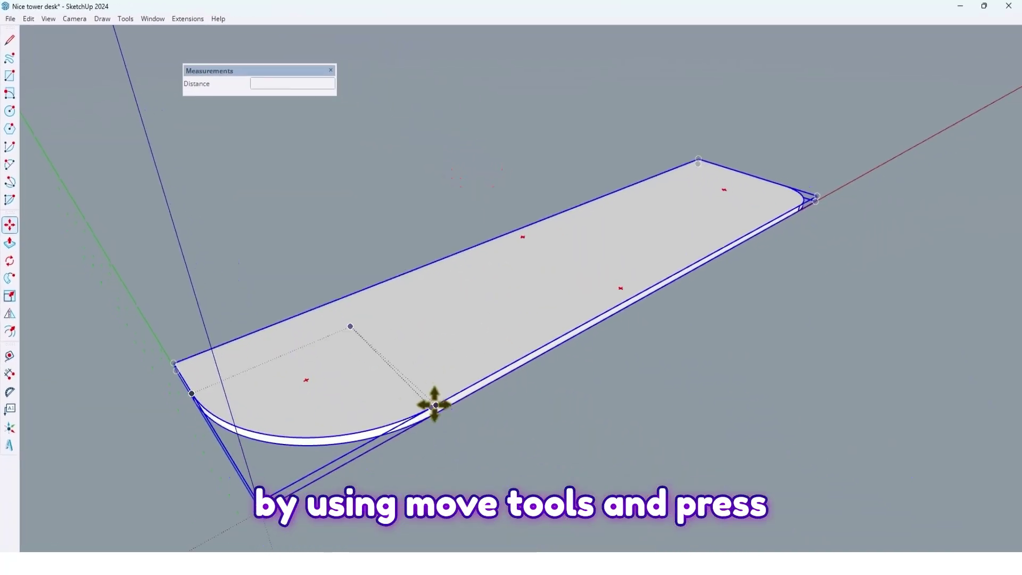
left_click(436, 405)
key("ctrl")
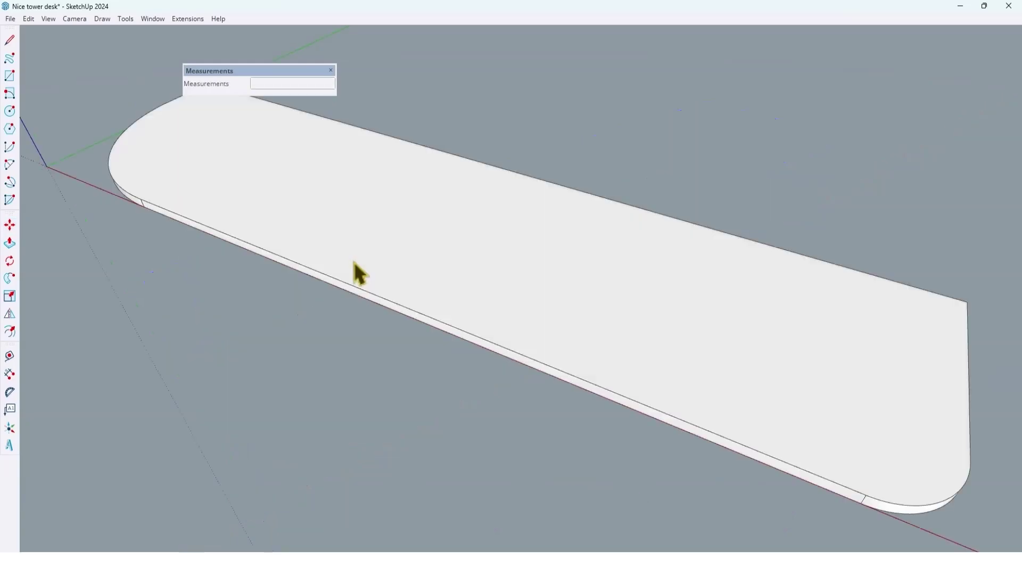
Step: Open the slab group for editing and draw a 50 cm line straight across its top face, parallel to the green axis
left_click(353, 261)
double_click(353, 261)
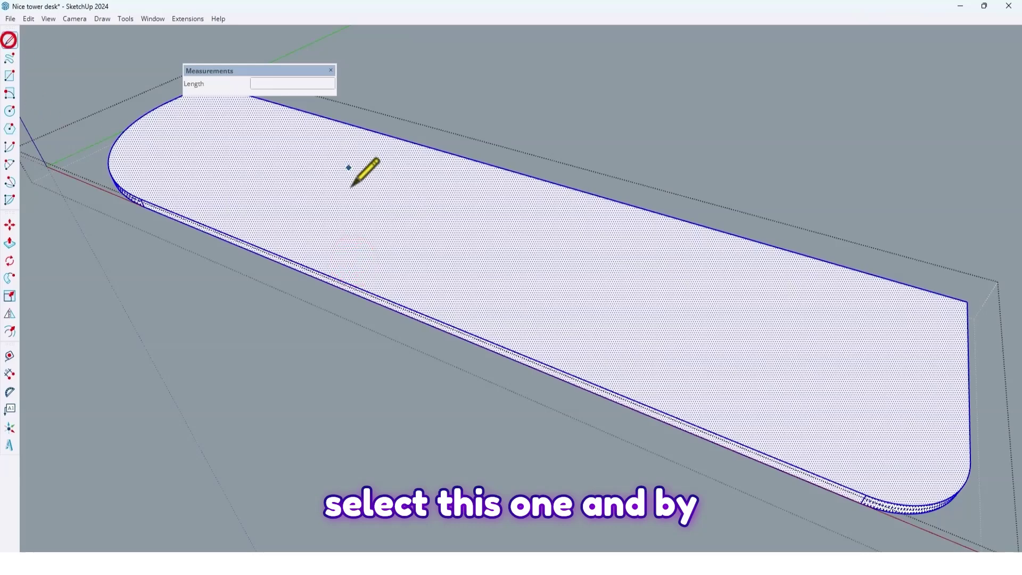
left_click(312, 269)
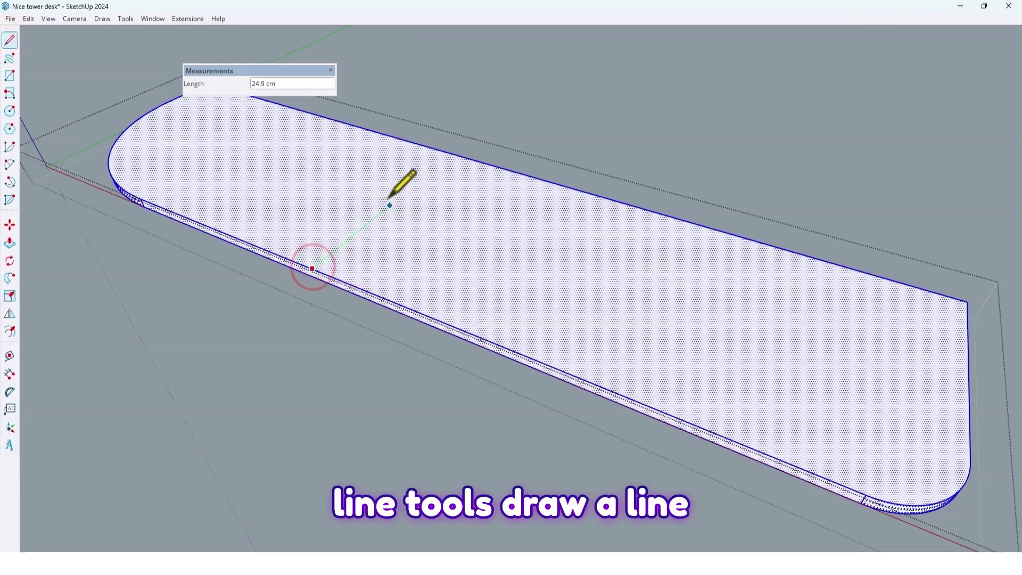
left_click(452, 153)
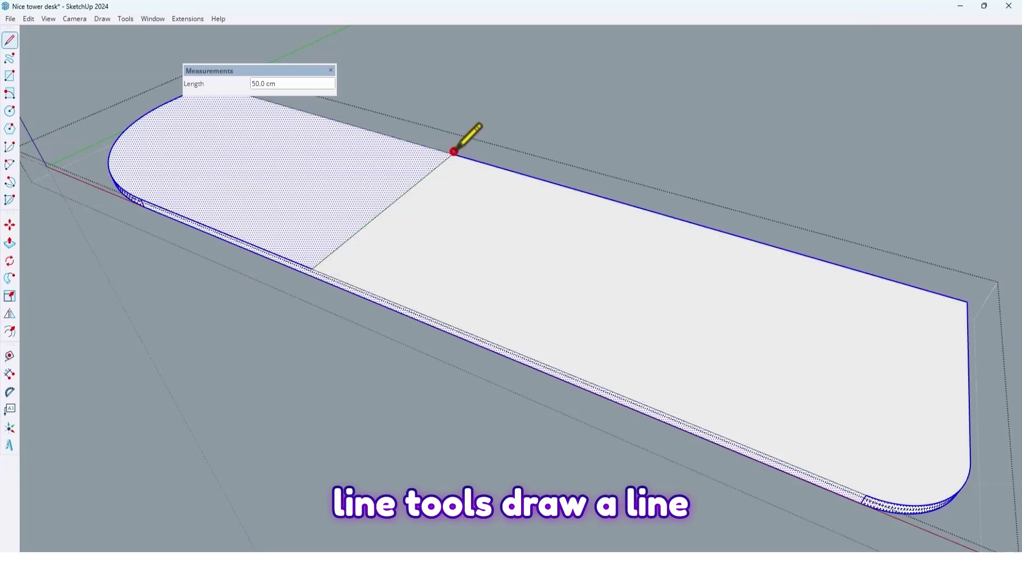
key("space")
Step: Offset the longer section's front edge, corner curve and end edge outward by 5 cm
scroll(309, 269, "down", 5)
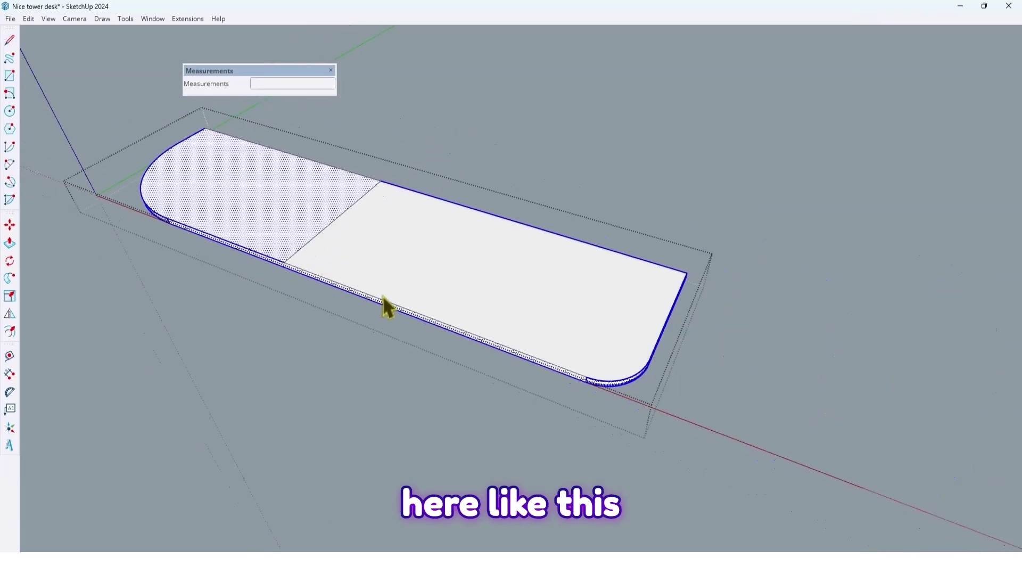
left_click(403, 290)
scroll(352, 287, "up", 3)
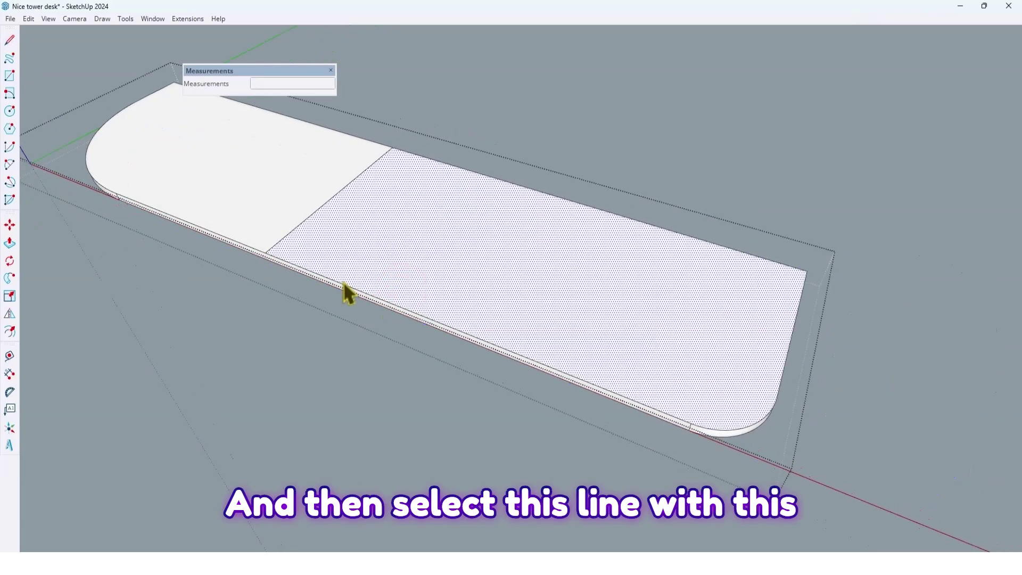
left_click(344, 288)
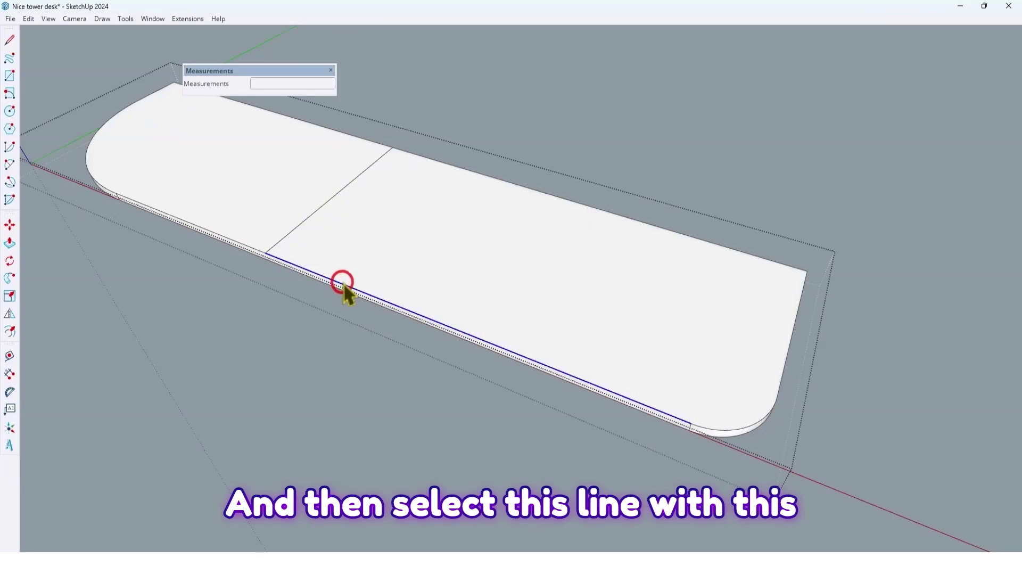
left_click(721, 430, "shift")
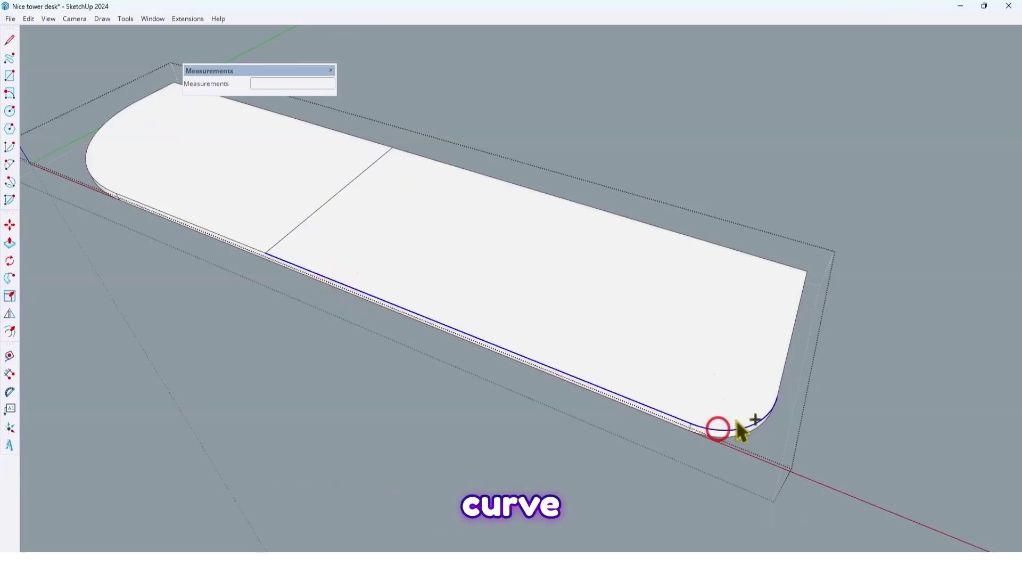
left_click(783, 377, "ctrl")
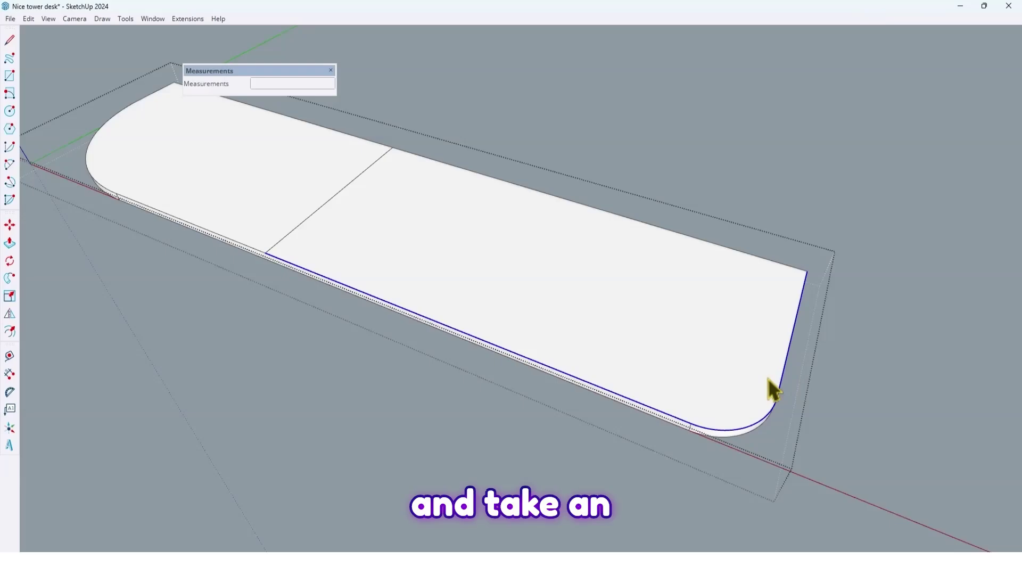
key("m")
scroll(324, 274, "up", 2)
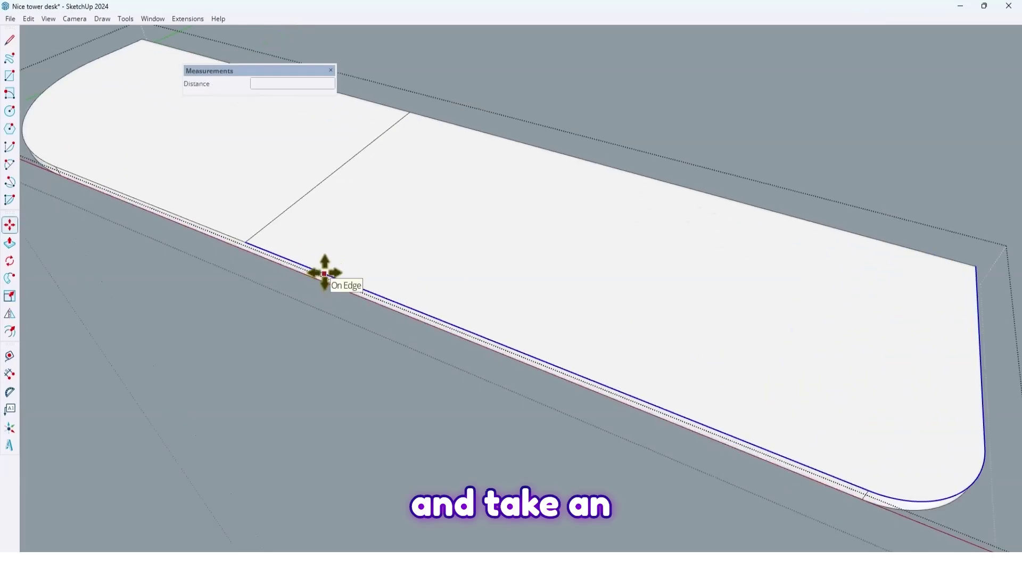
left_click(324, 273)
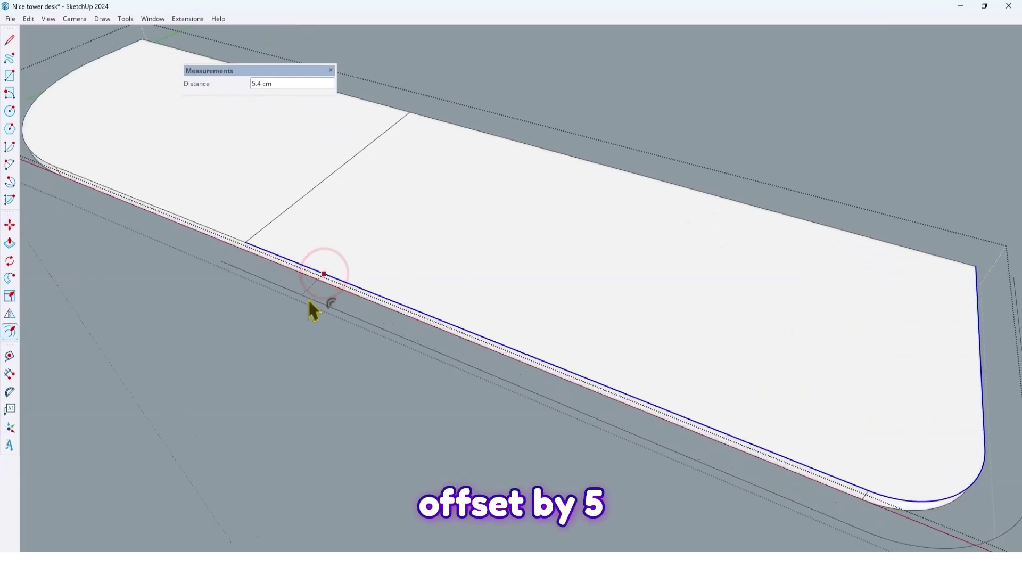
type("5")
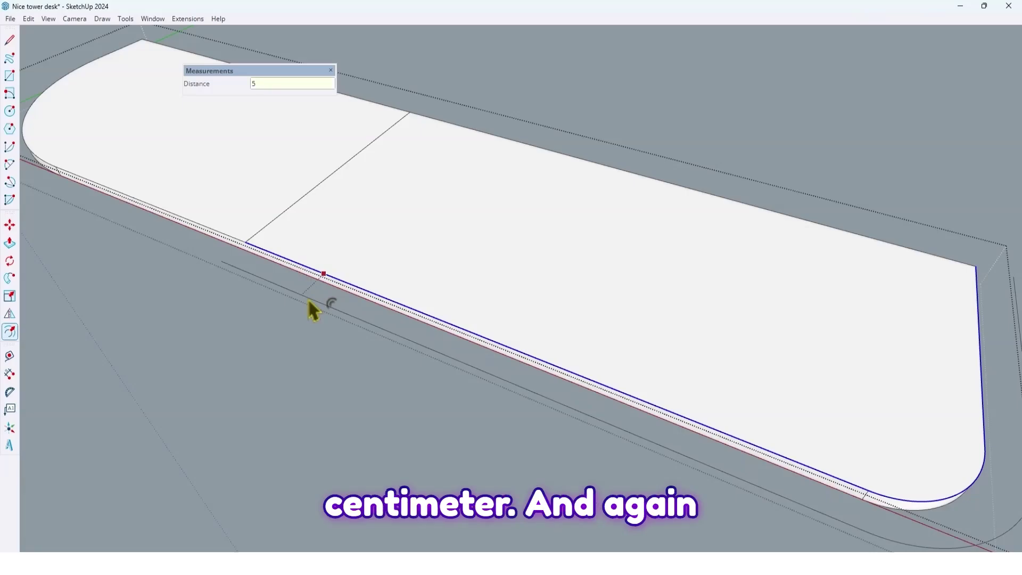
key("Return")
Step: Offset the same chain of front, curve and end edges inward by 5 cm
left_click(318, 270)
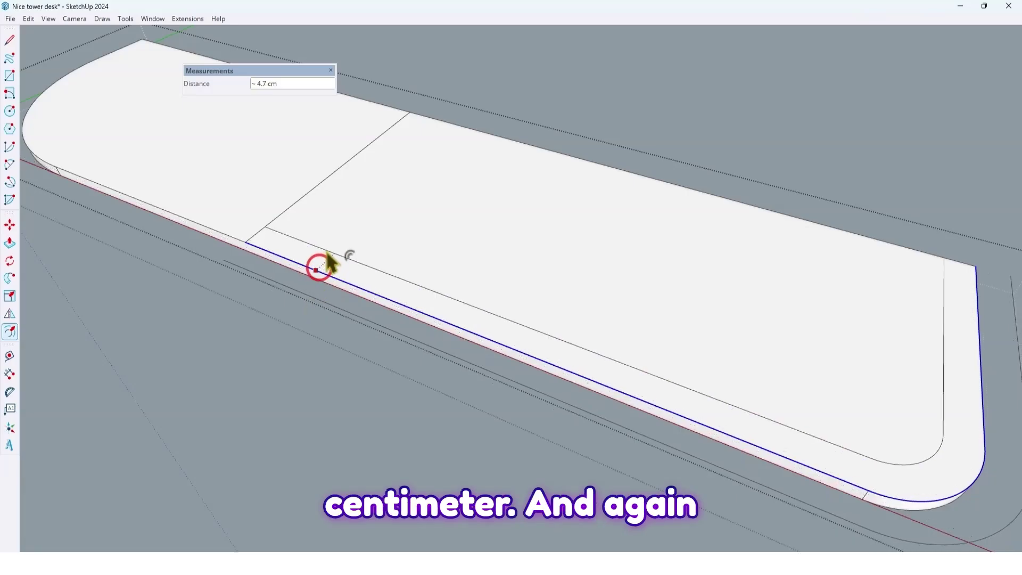
type("5")
key("Return")
Step: Draw lines joining both ends of the outer offset to the inner offset's ends, closing the strip outside the slab into a face
left_click(561, 357)
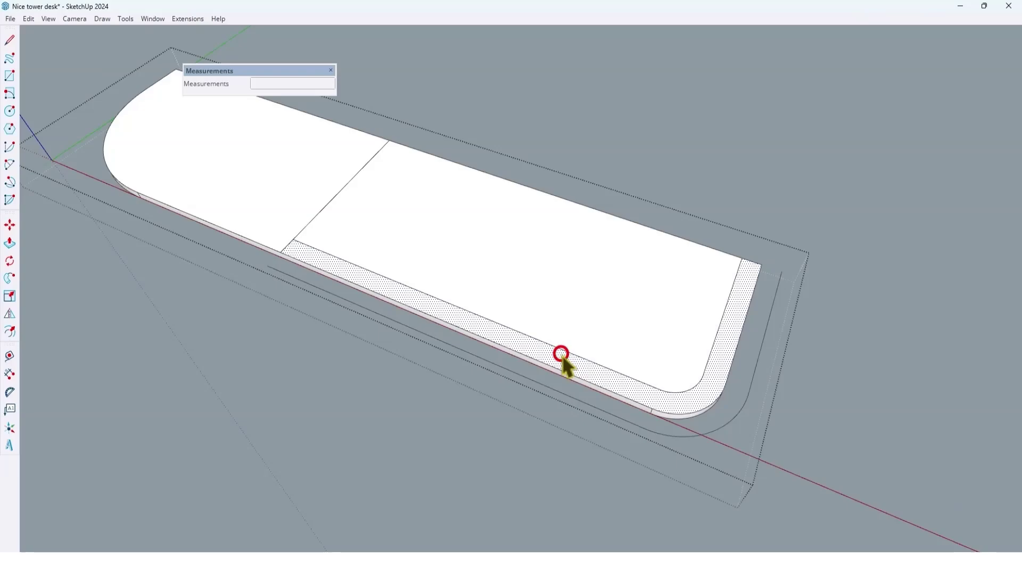
scroll(314, 263, "up", 1)
scroll(290, 261, "up", 2)
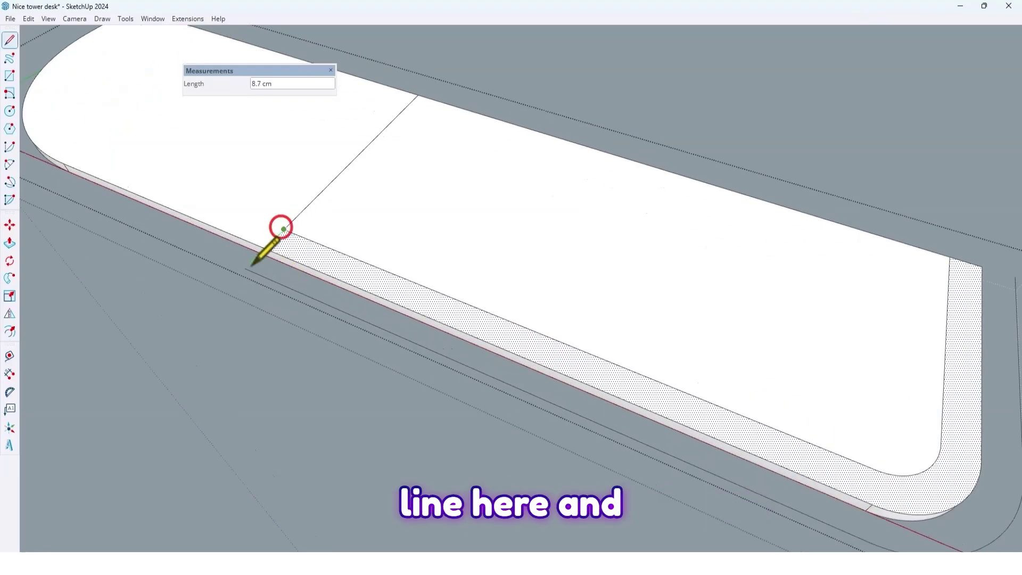
scroll(157, 273, "down", 3)
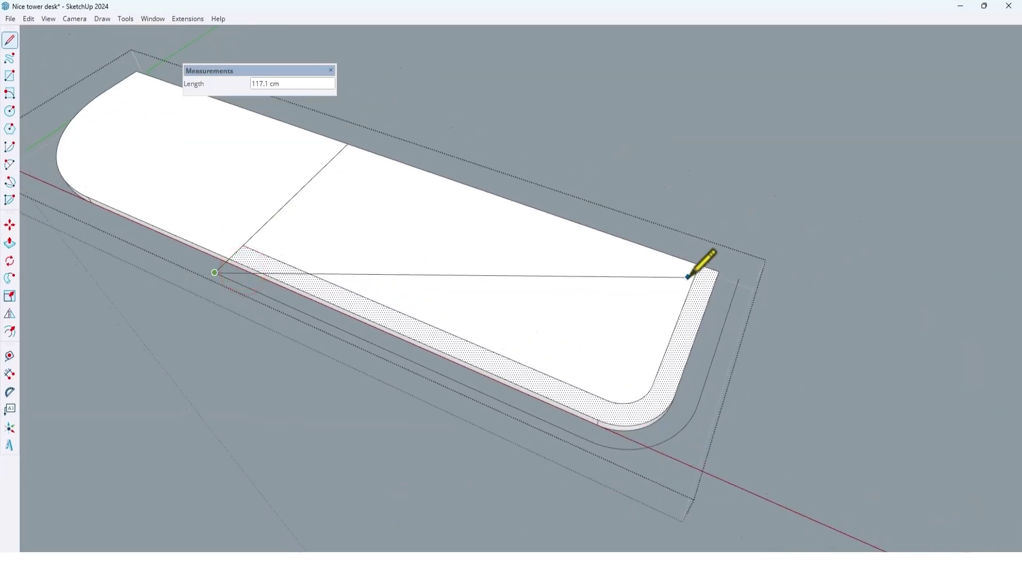
scroll(703, 269, "up", 3)
key("space")
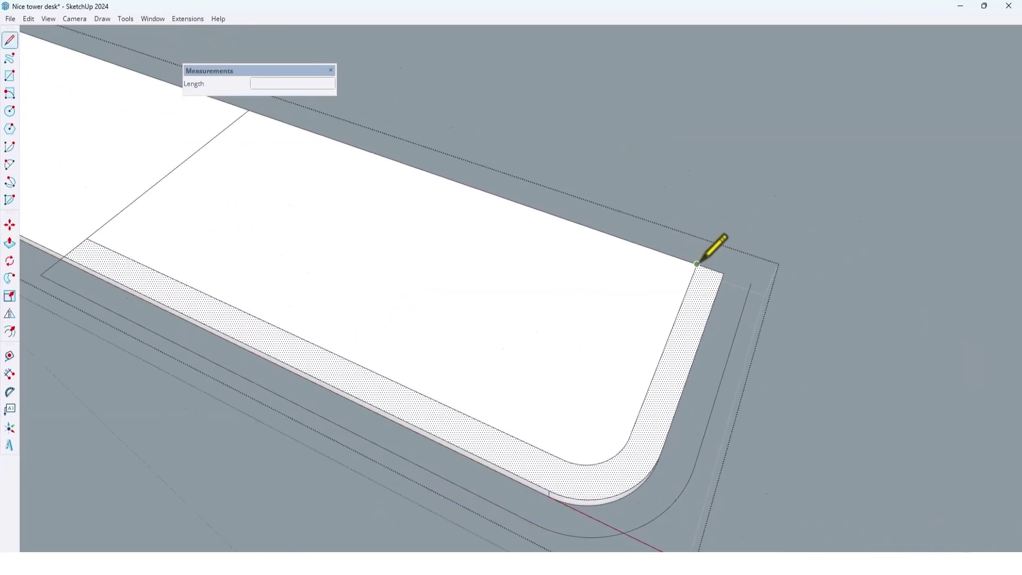
left_click(751, 283)
scroll(743, 266, "down", 3)
key("space")
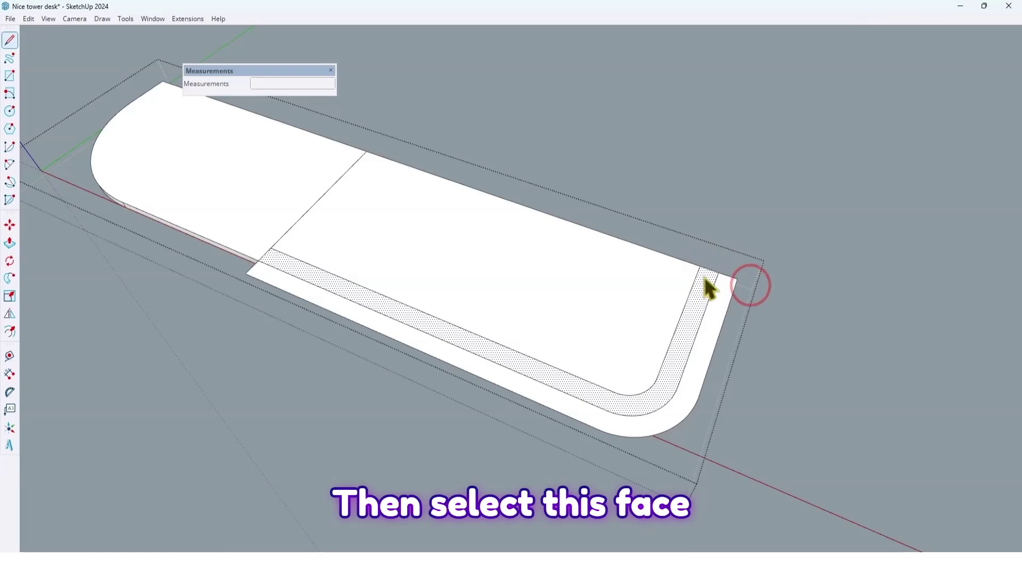
Step: Copy the two adjoining front strip faces 100 cm along the green axis, out in front of the slab
scroll(326, 292, "up", 3)
left_click(310, 297)
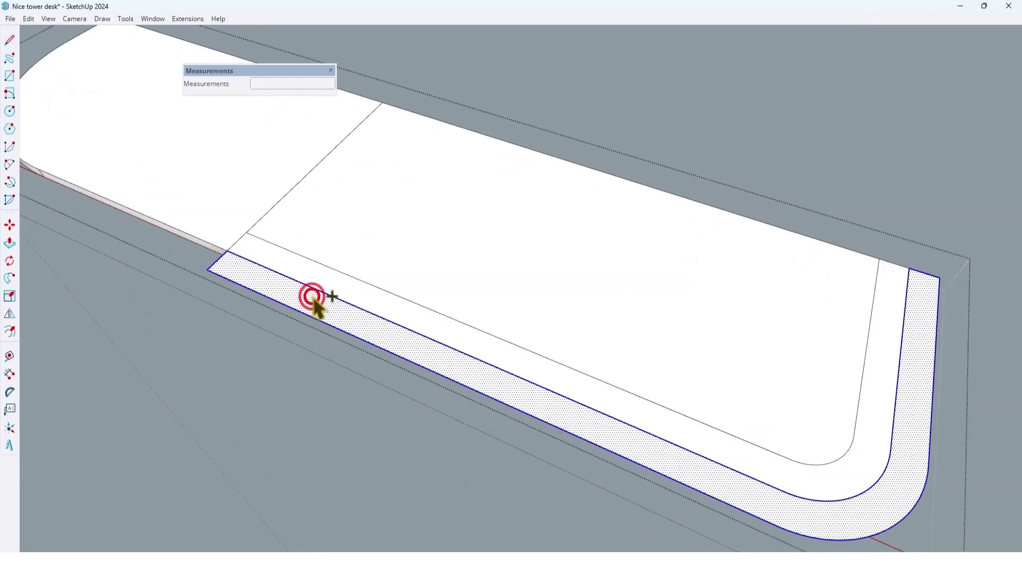
left_click(339, 283, "ctrl")
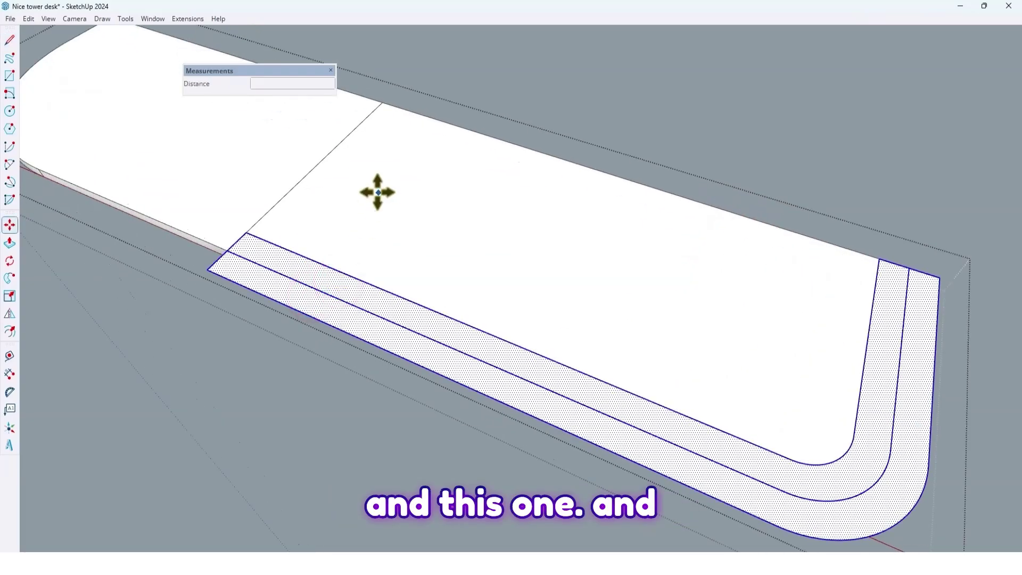
scroll(377, 192, "down", 5)
left_click(313, 216)
key("ctrl")
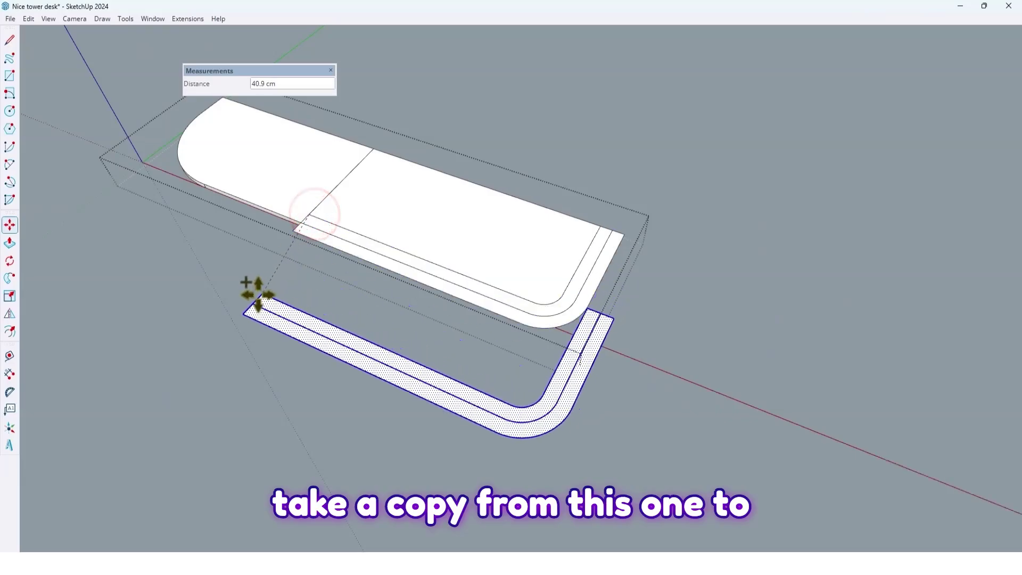
type("10")
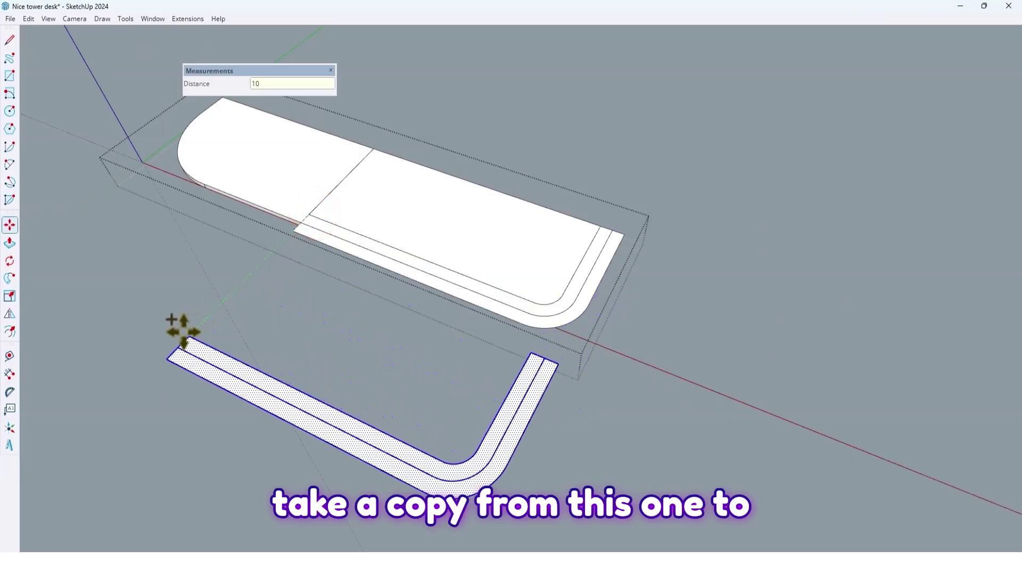
type("0")
key("Return")
Step: Erase the dividing line inside the copied strip so it forms a single face, and leave the slab group
middle_click_drag(183, 332, 269, 270, "shift")
key("e")
left_click(250, 395)
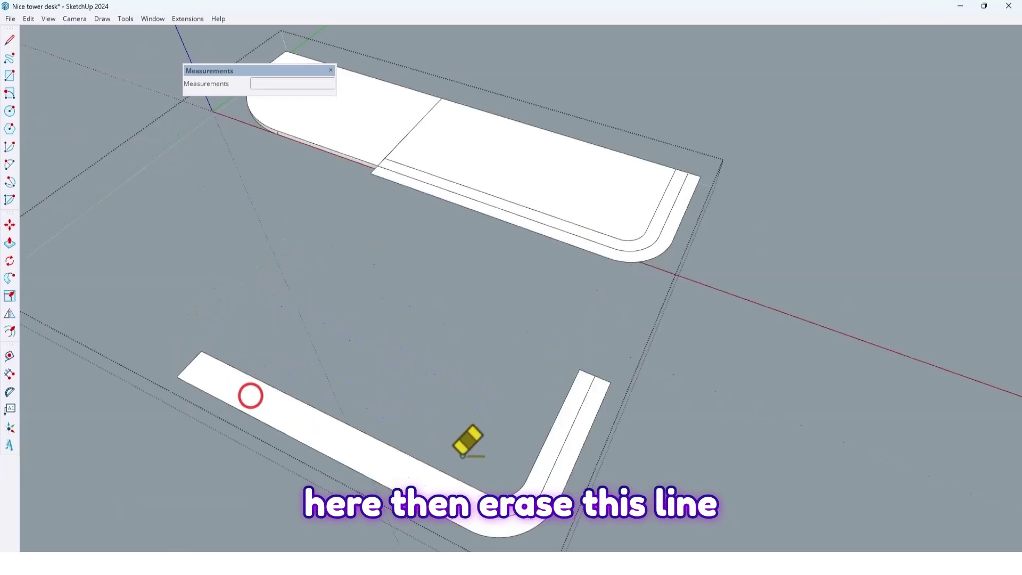
left_click(540, 499)
left_click(544, 479)
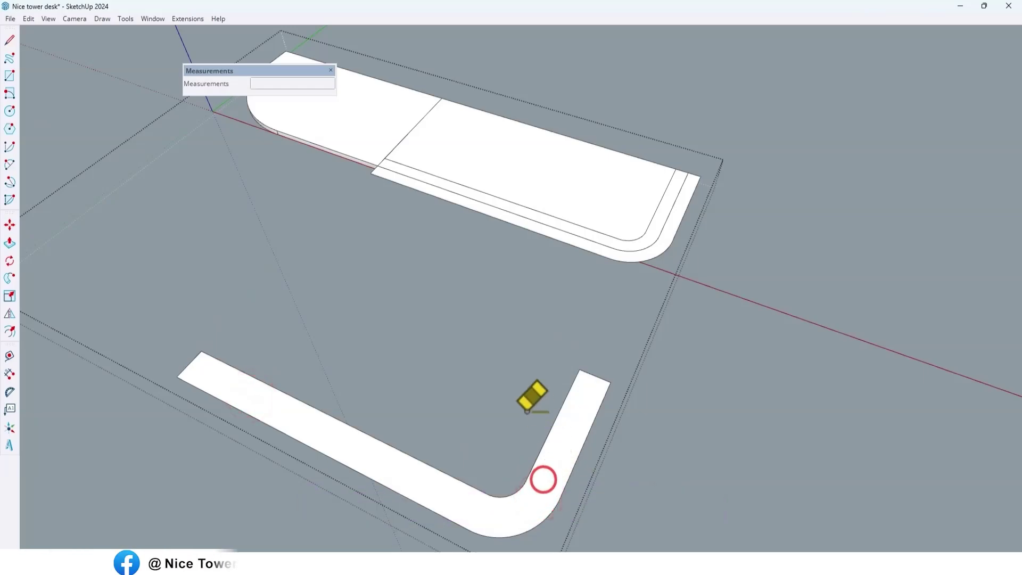
key("space")
left_click(489, 342)
middle_click_drag(464, 297, 465, 290)
scroll(465, 292, "down", 3)
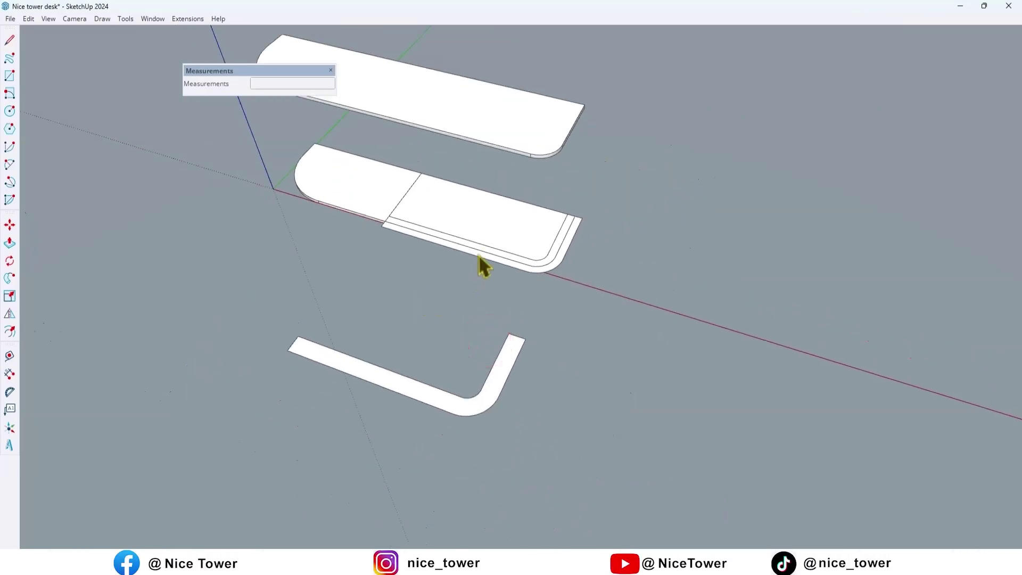
Step: Explode the slab group and delete the slab with its offset lines, keeping only the copied strip
left_click(487, 239)
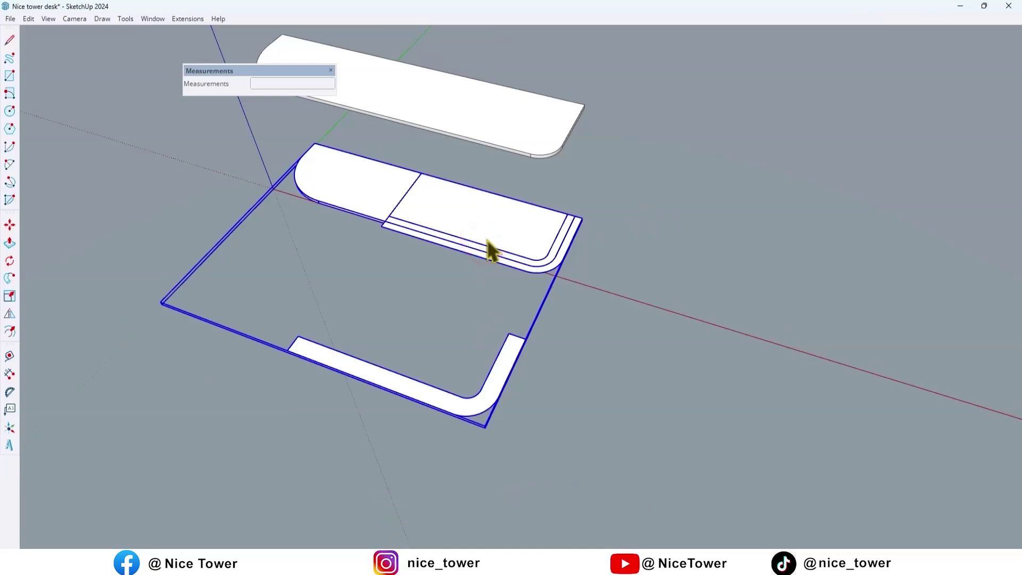
right_click(487, 241)
left_click(513, 78)
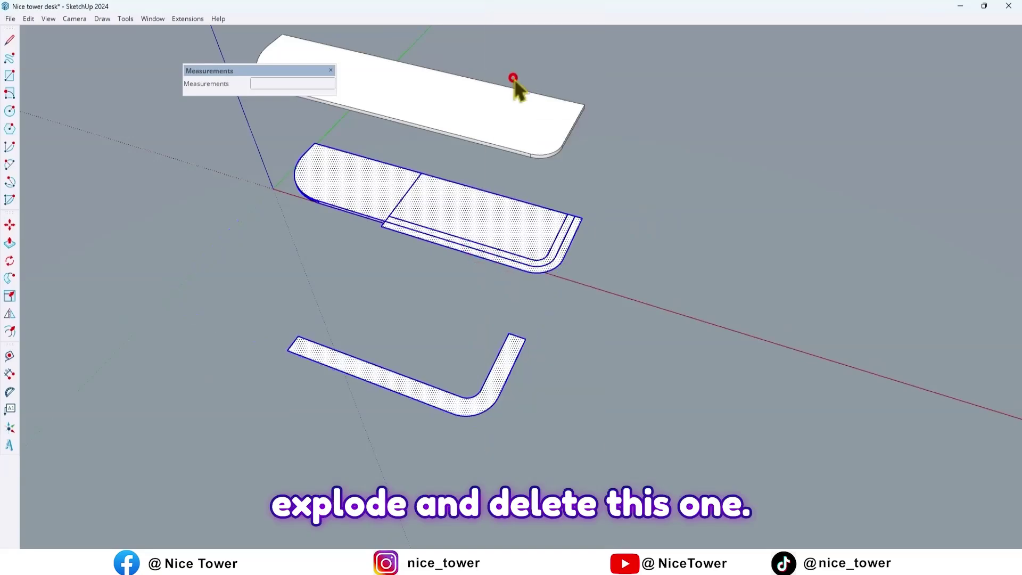
triple_click(477, 224)
key("Delete")
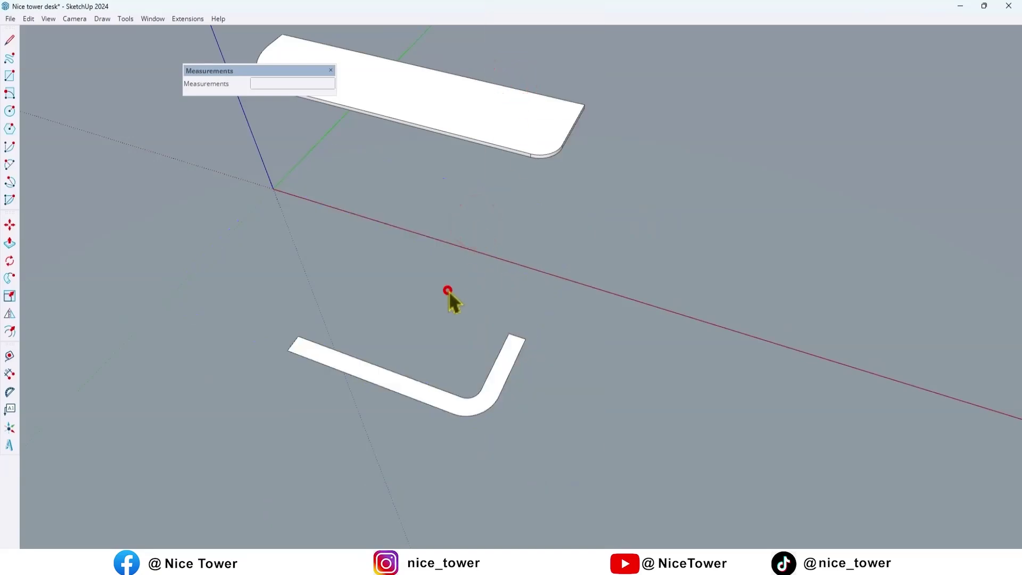
Step: Copy the upper slab 80 cm straight down along the blue axis
triple_click(451, 107)
key("m")
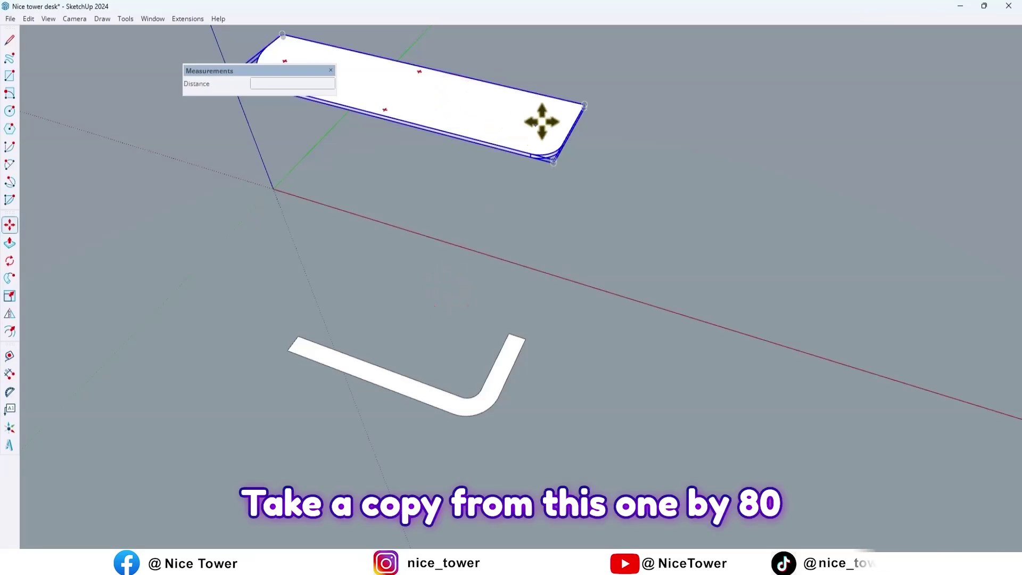
key("ctrl")
left_click(583, 106)
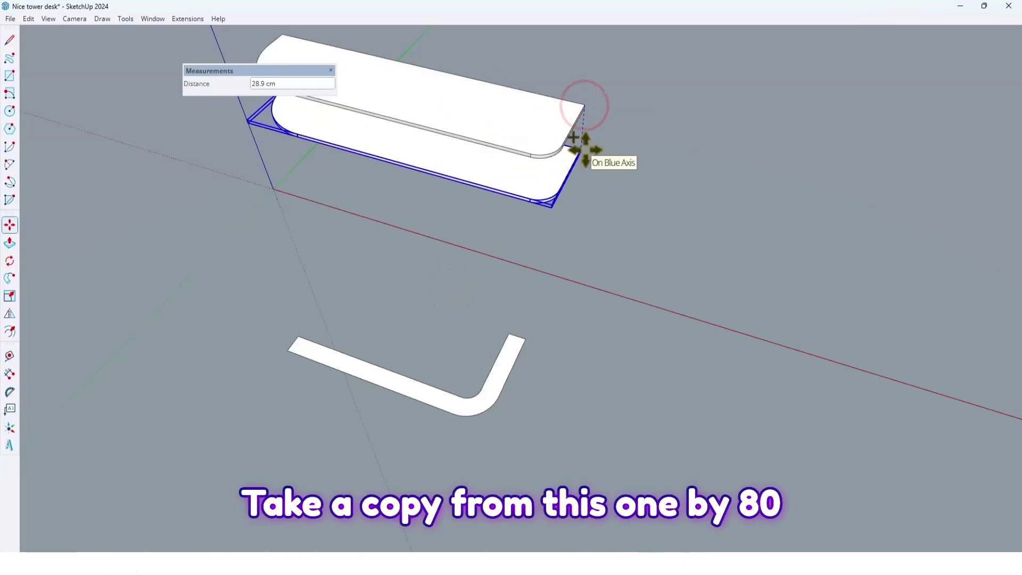
key("Return")
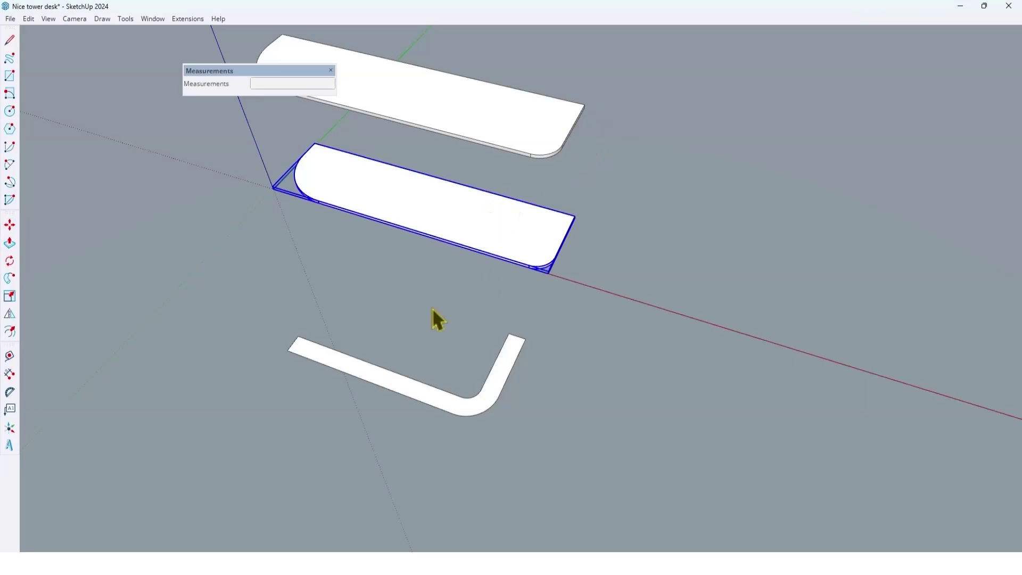
Step: Open the lower slab group for editing and offset its top face outline inward by 2 cm
mouse_move(418, 313)
middle_mouse_down()
mouse_move(589, 91)
mouse_move(689, 148)
mouse_move(618, 182)
mouse_move(513, 304)
mouse_move(410, 303)
middle_mouse_up()
scroll(288, 336, "up", 6)
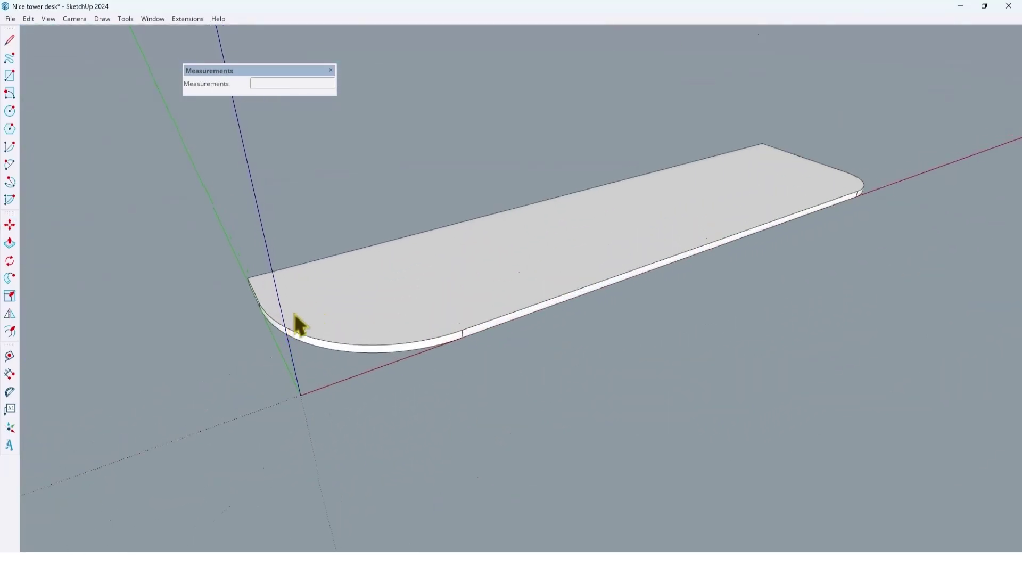
middle_click_drag(296, 325, 307, 295)
scroll(306, 295, "up", 1)
triple_click(304, 295)
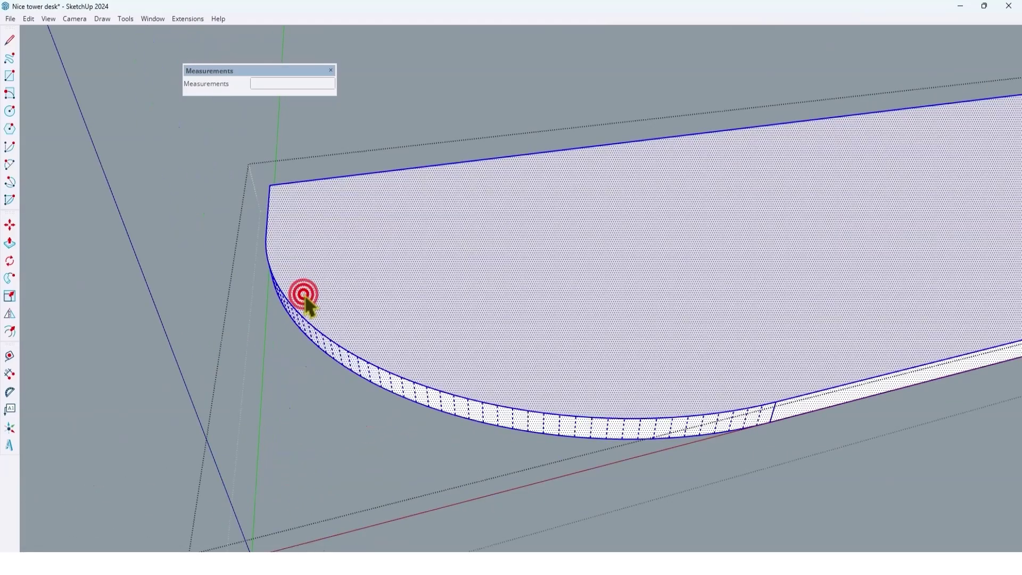
key("f")
left_click(301, 306)
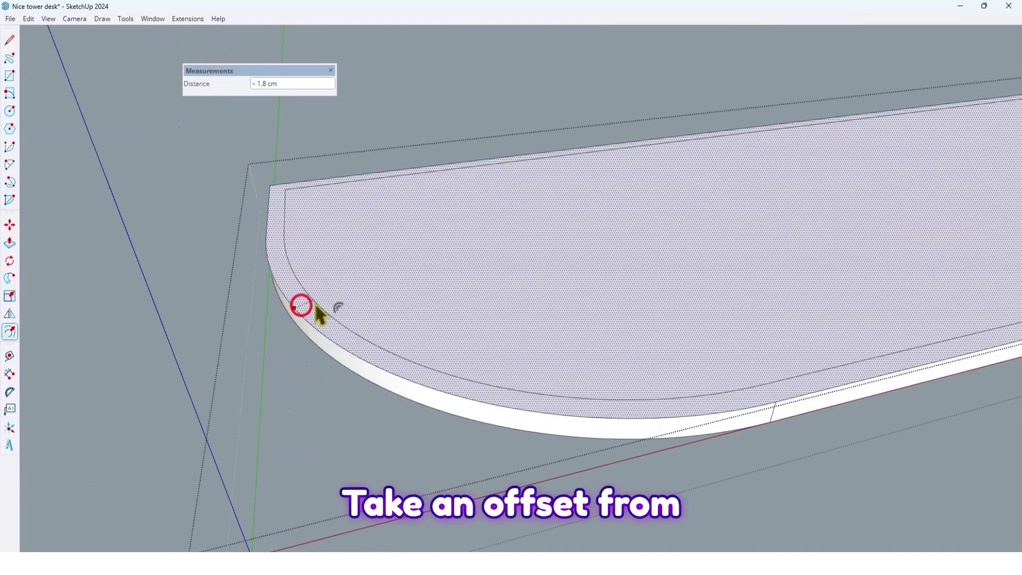
key("Return")
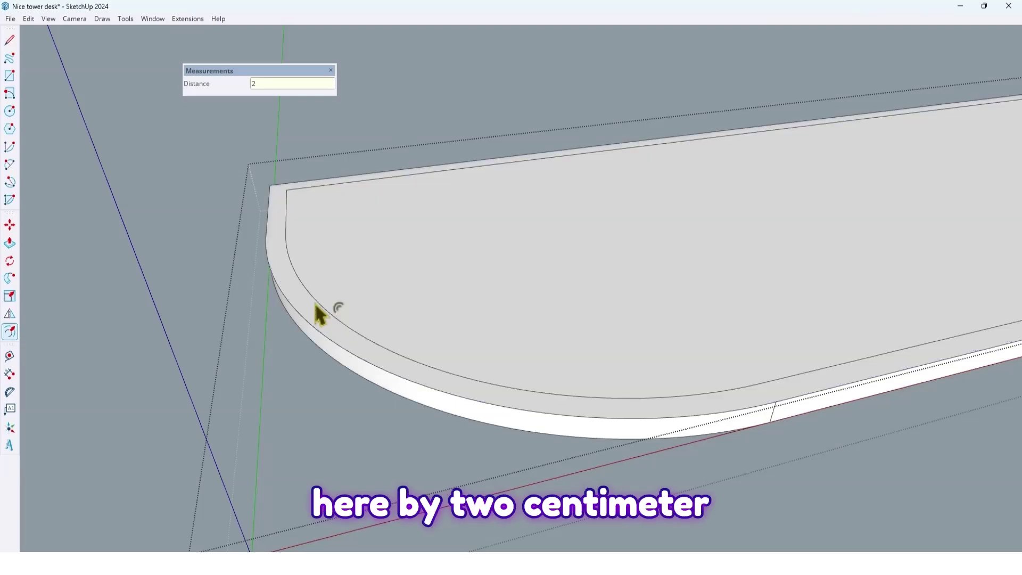
Step: Draw short lines from both back corners of the offset outline to the slab's straight back edge
key("space")
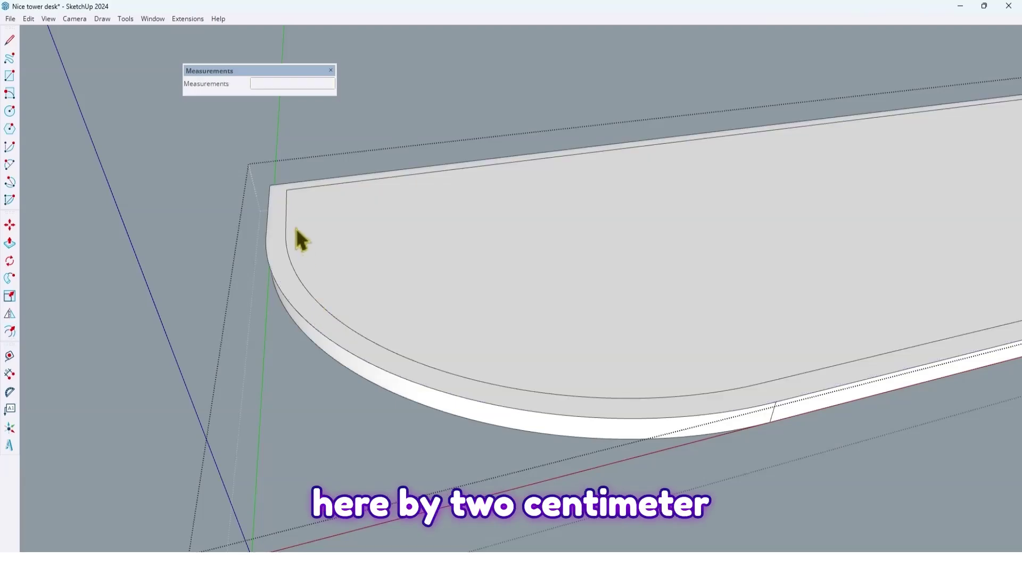
key("l")
left_click(286, 190)
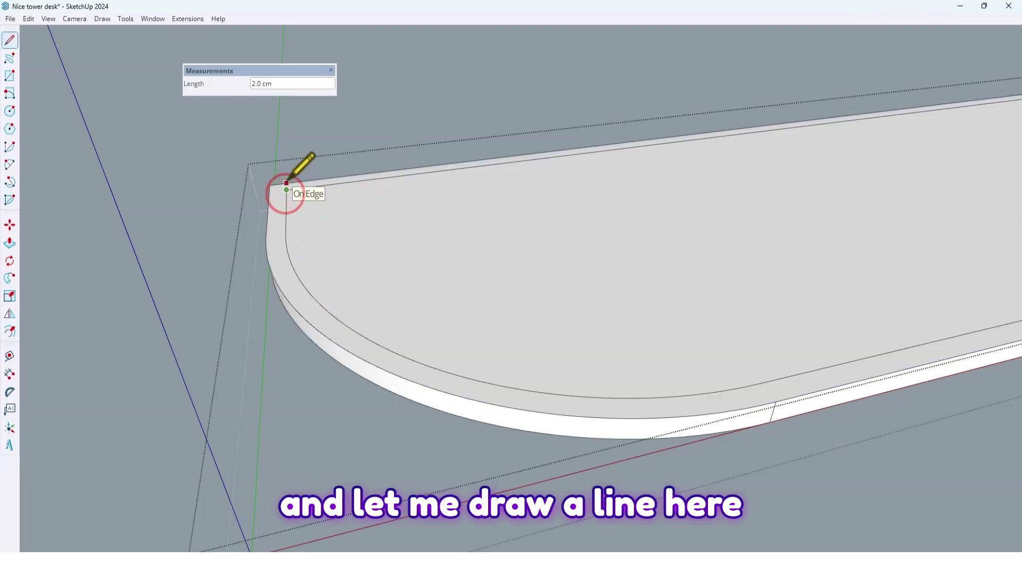
scroll(223, 297, "down", 5)
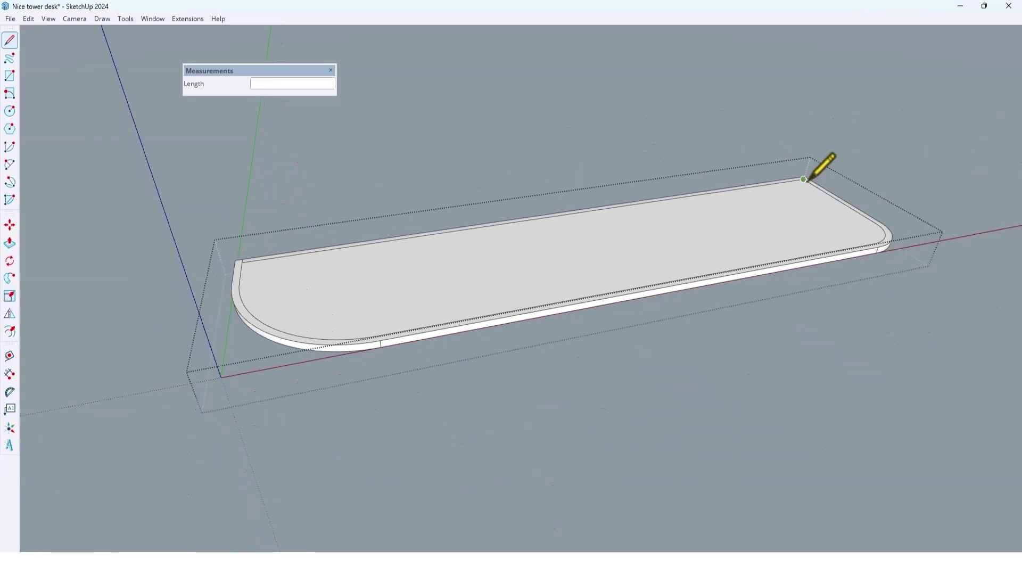
scroll(799, 173, "up", 5)
scroll(798, 174, "up", 3)
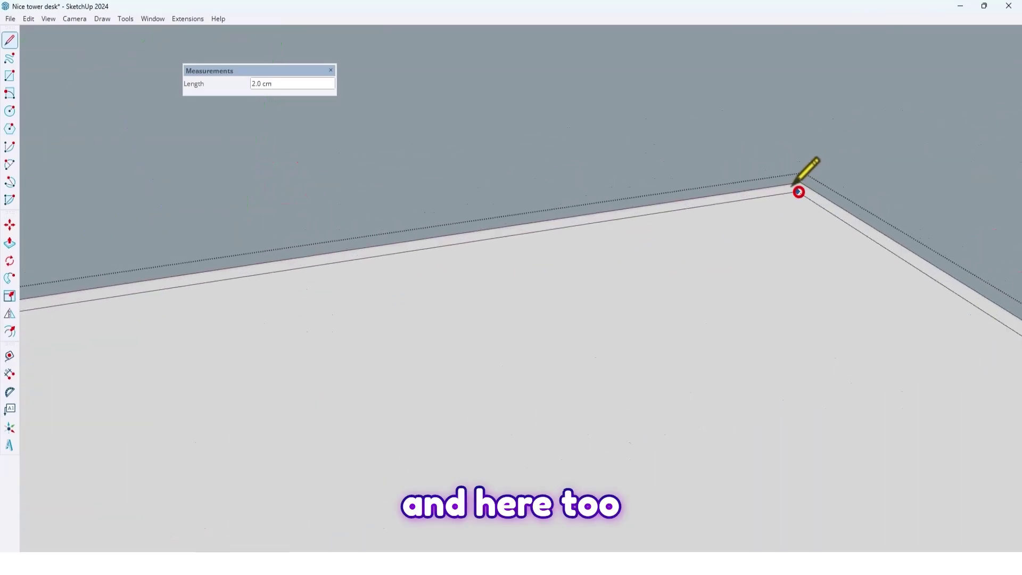
left_click(792, 182)
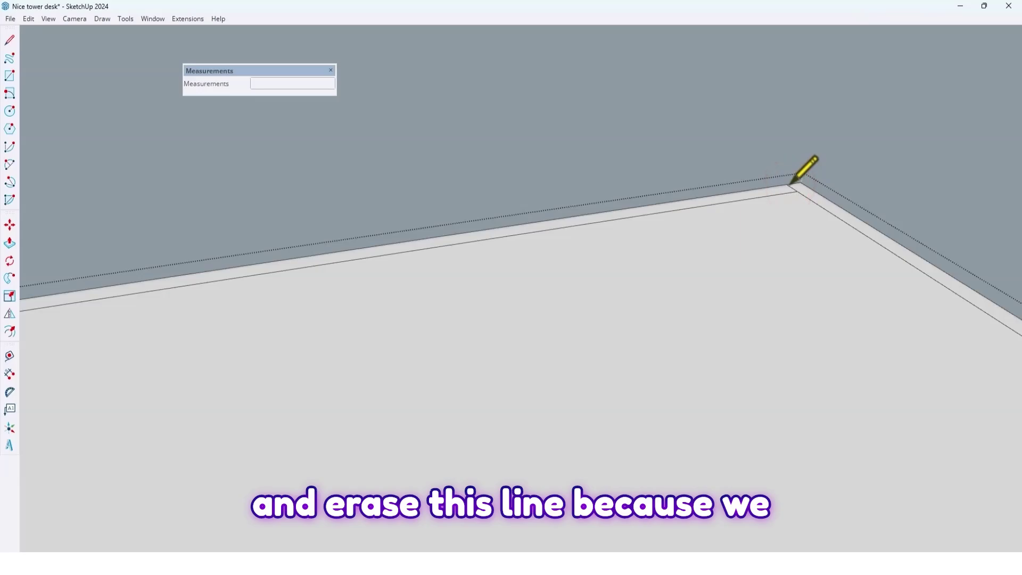
Step: Erase the offset line running parallel to the slab's back edge
key("e")
left_click(769, 193)
scroll(847, 255, "down", 8)
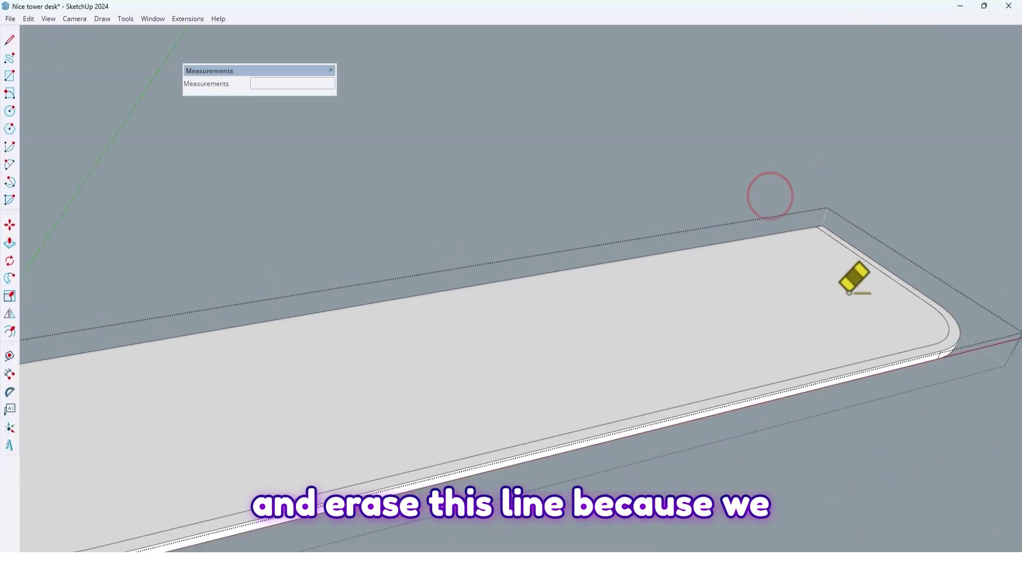
key("space")
Step: Offset the inner top face outline inward by another 1.5 cm
scroll(320, 373, "up", 6)
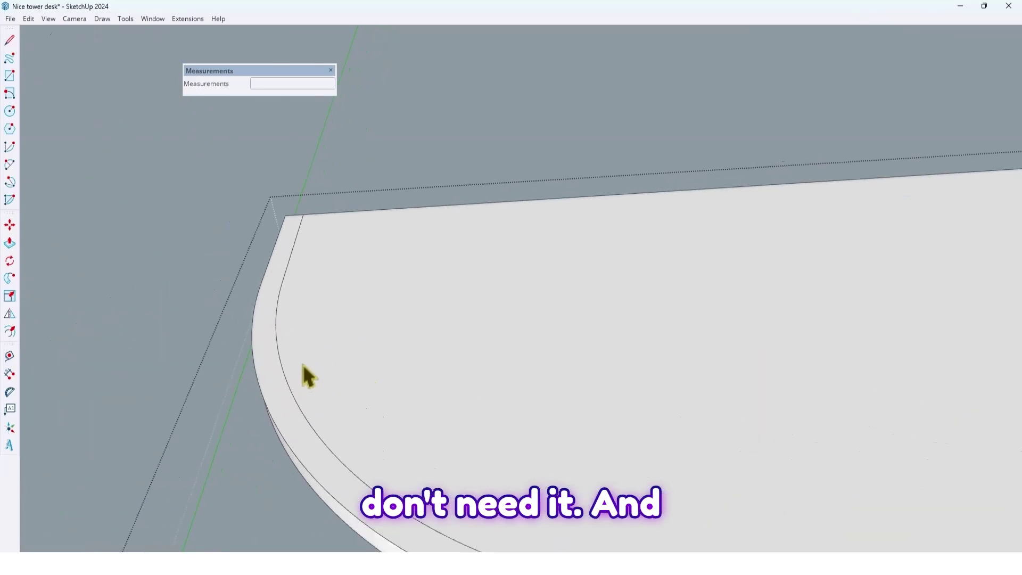
left_click(300, 363)
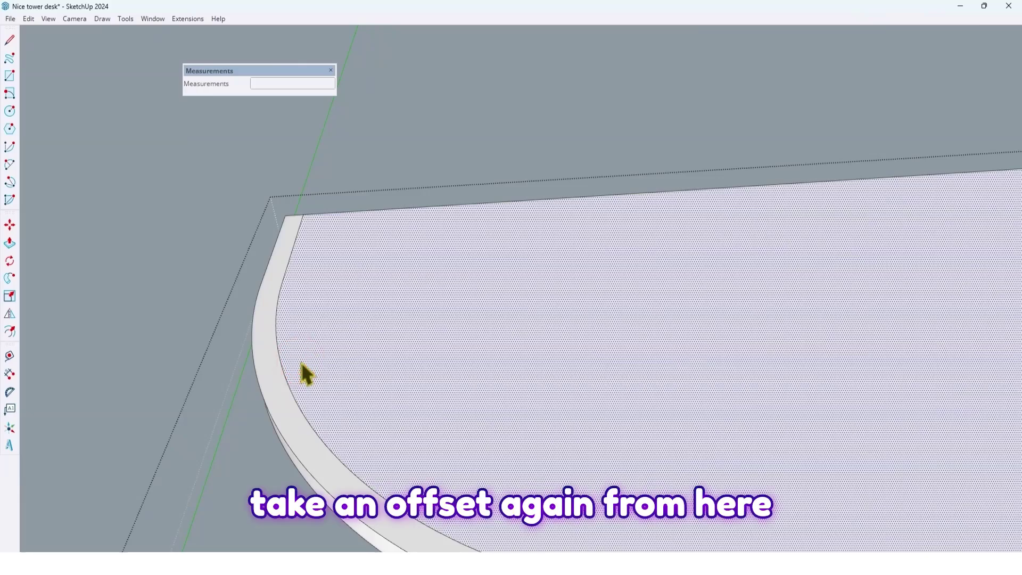
key("f")
left_click(292, 361)
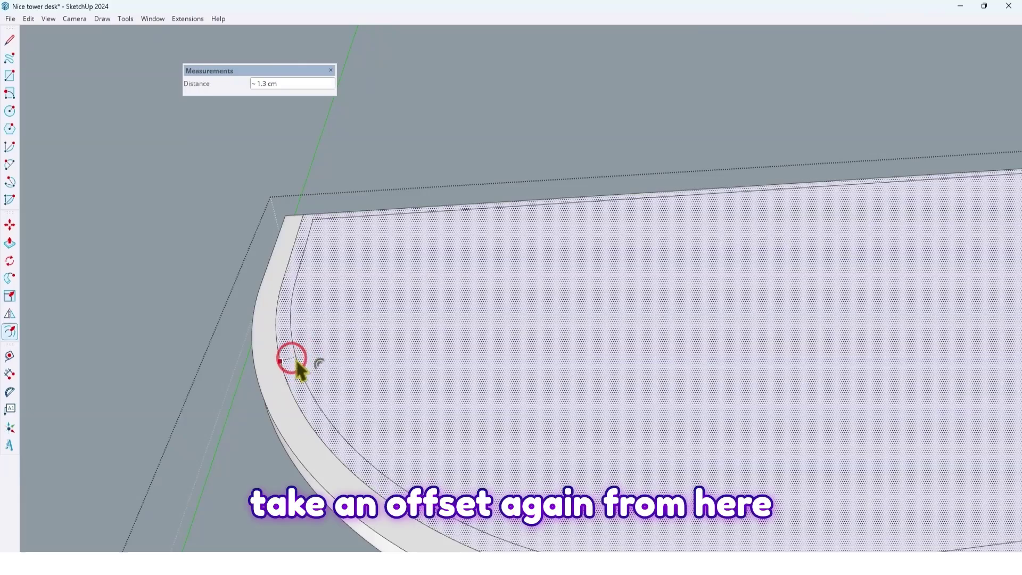
key("Return")
Step: Join the new offset's corner near the large curve to the back edge and draw a line across both front strips near mid-length
key("l")
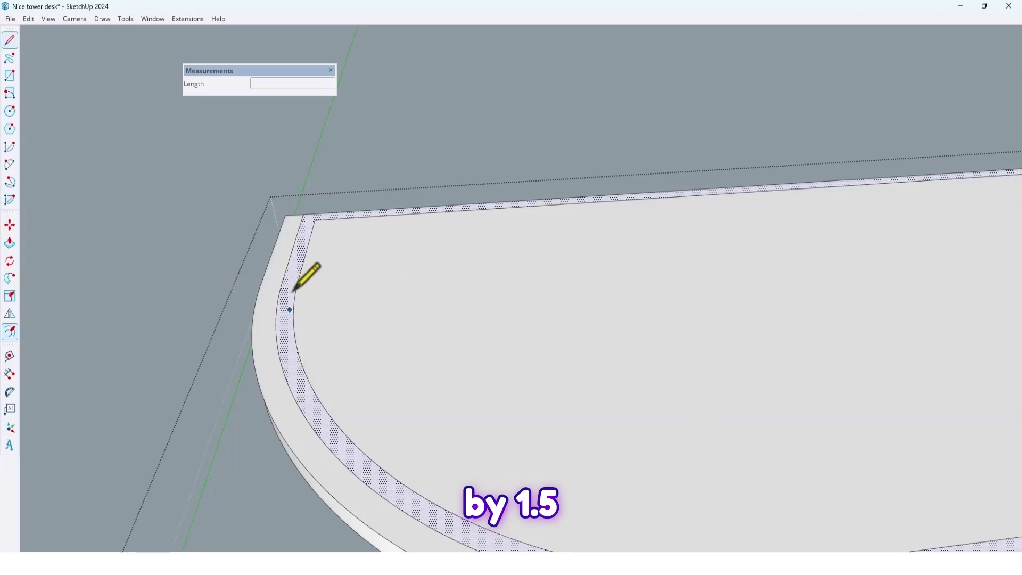
scroll(320, 217, "up", 3)
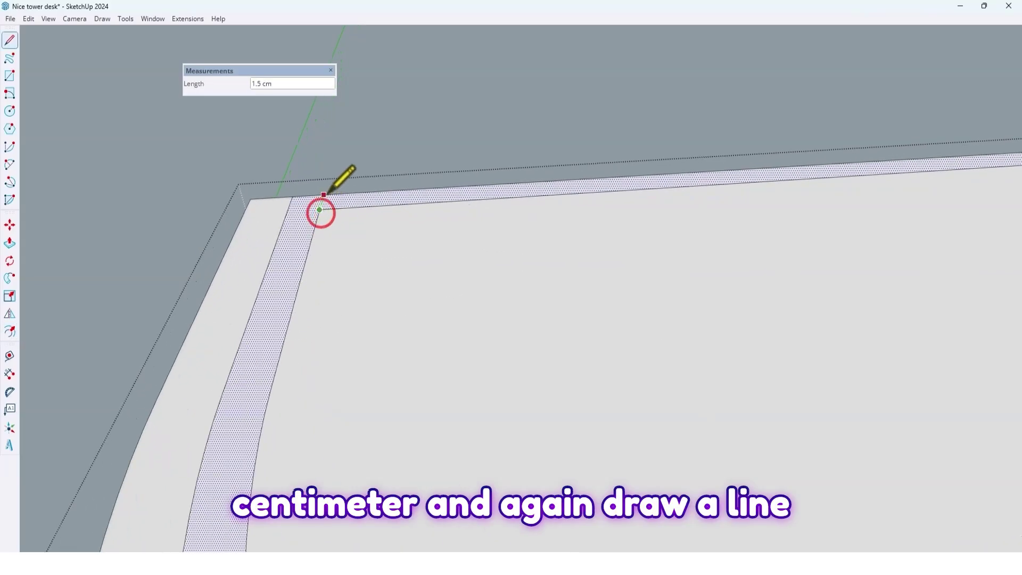
scroll(236, 358, "down", 7)
scroll(544, 428, "up", 4)
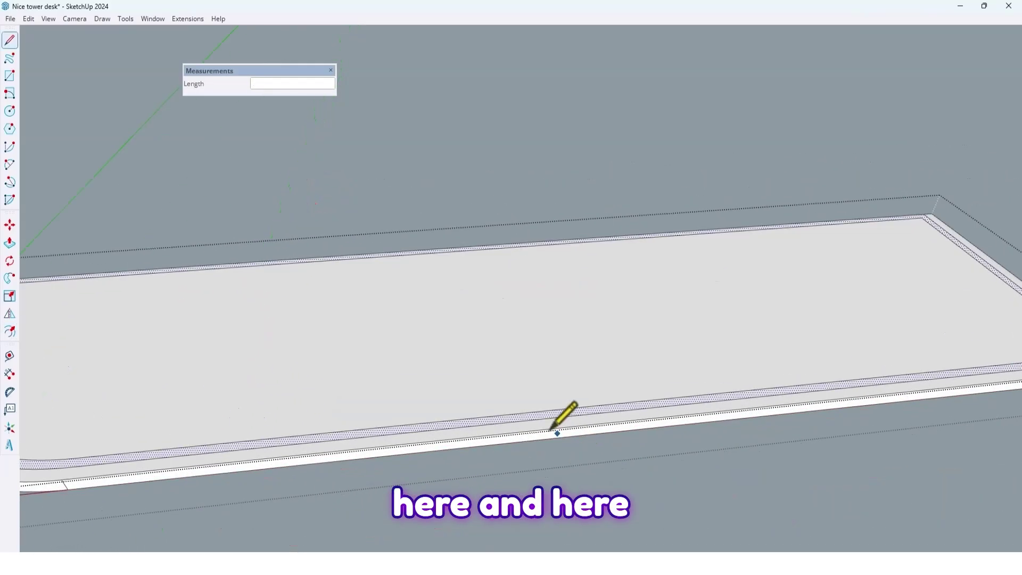
scroll(545, 413, "up", 2)
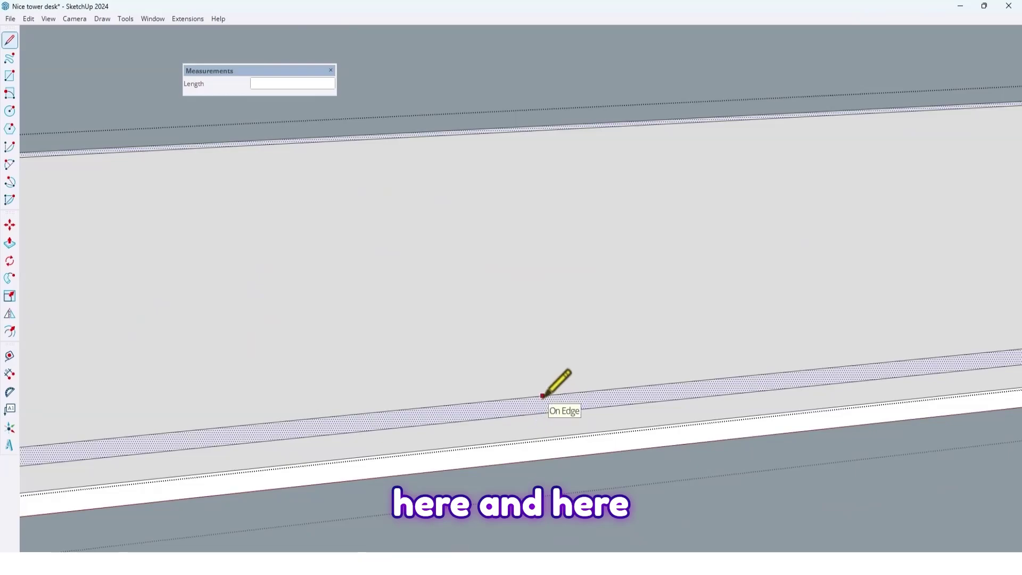
left_click(543, 397)
left_click(547, 440)
Step: Erase both offset lines along the front, small rounded corner and end edge beyond the mid-length crossing line
scroll(546, 442, "down", 2)
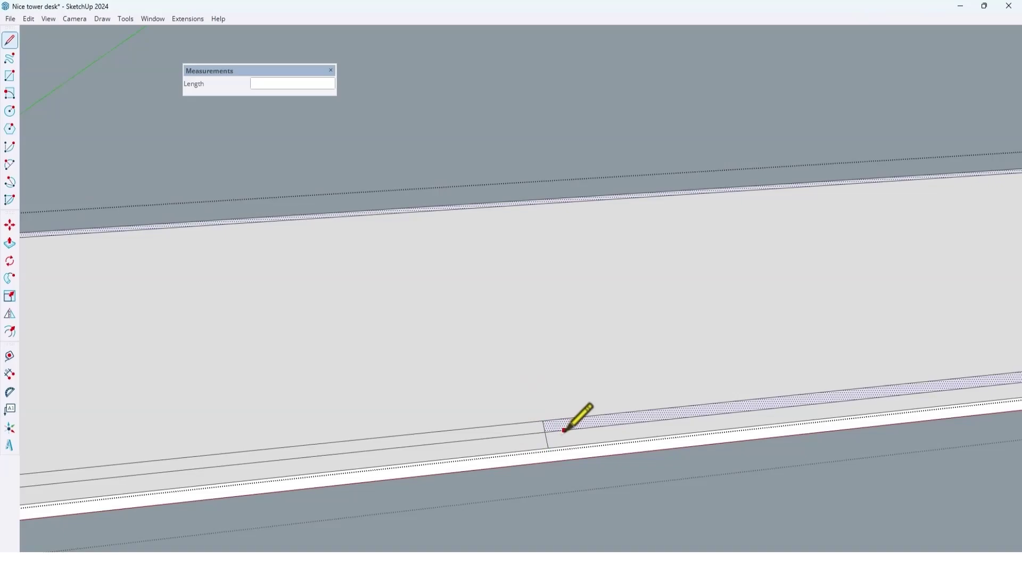
key("e")
left_click(587, 411)
scroll(552, 441, "down", 3)
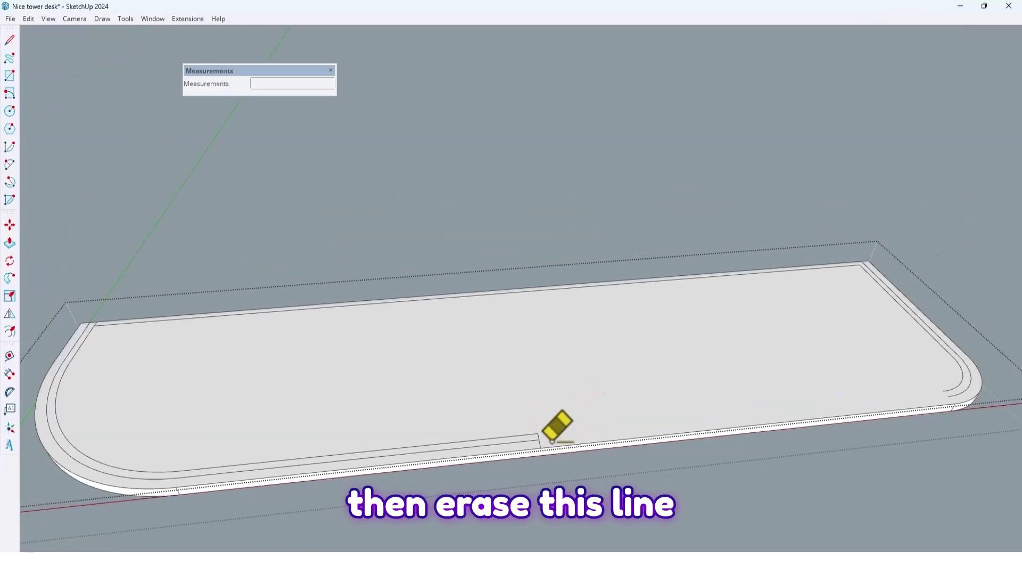
scroll(957, 350, "up", 4)
left_click_drag(924, 381, 893, 356)
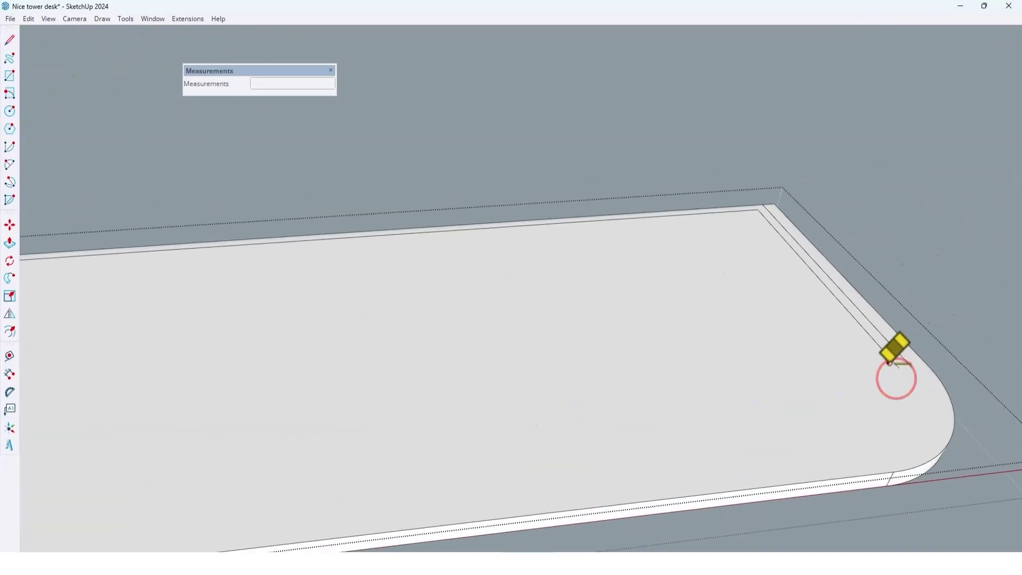
left_click(888, 360)
Step: Erase the remaining inner offset line along the slab's back edge
scroll(897, 349, "down", 3)
scroll(896, 346, "up", 3)
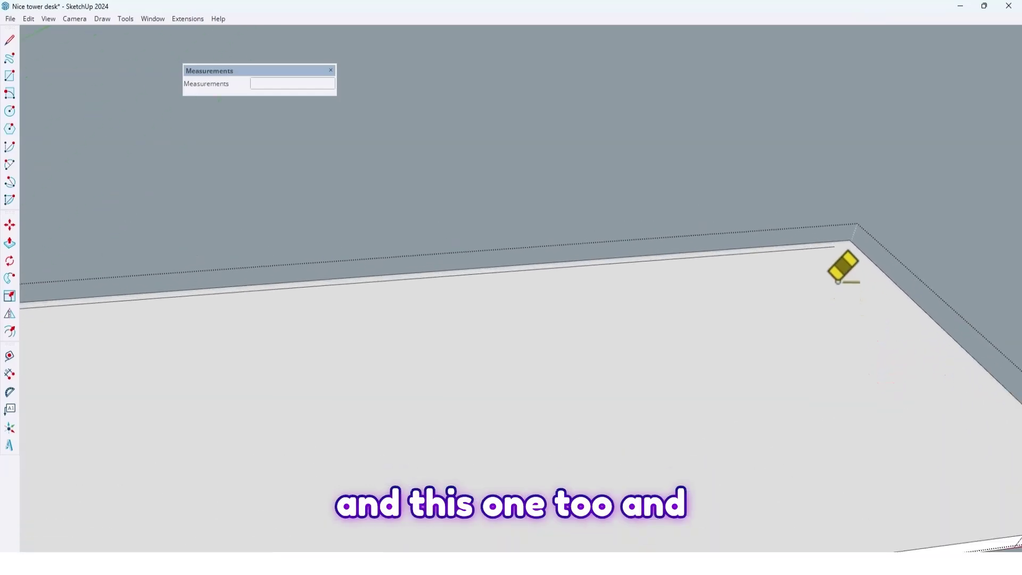
left_click(812, 251)
scroll(906, 290, "down", 5)
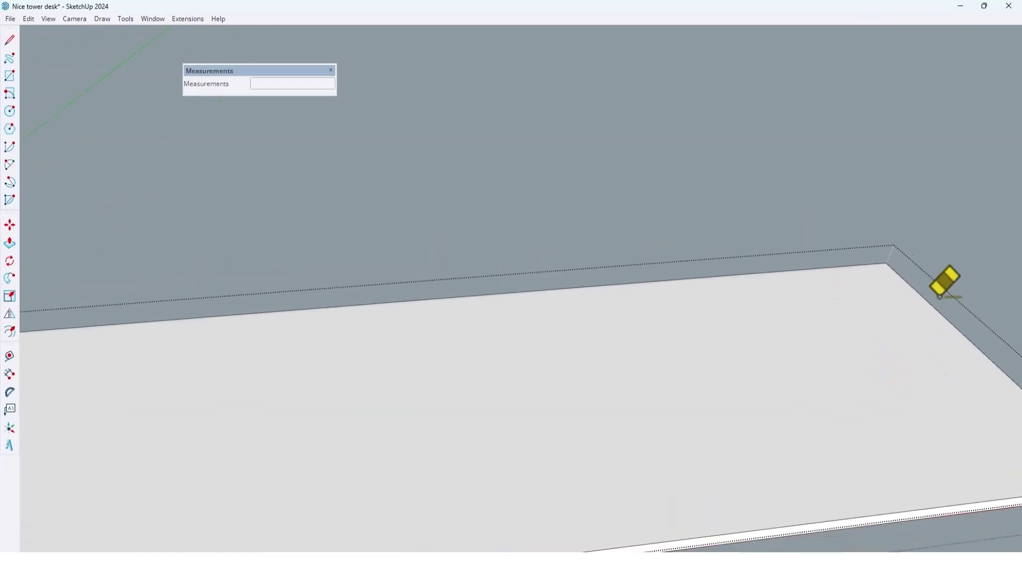
Step: Extrude the curved strip face on the lower slab up to the underside of the upper slab
scroll(376, 321, "up", 4)
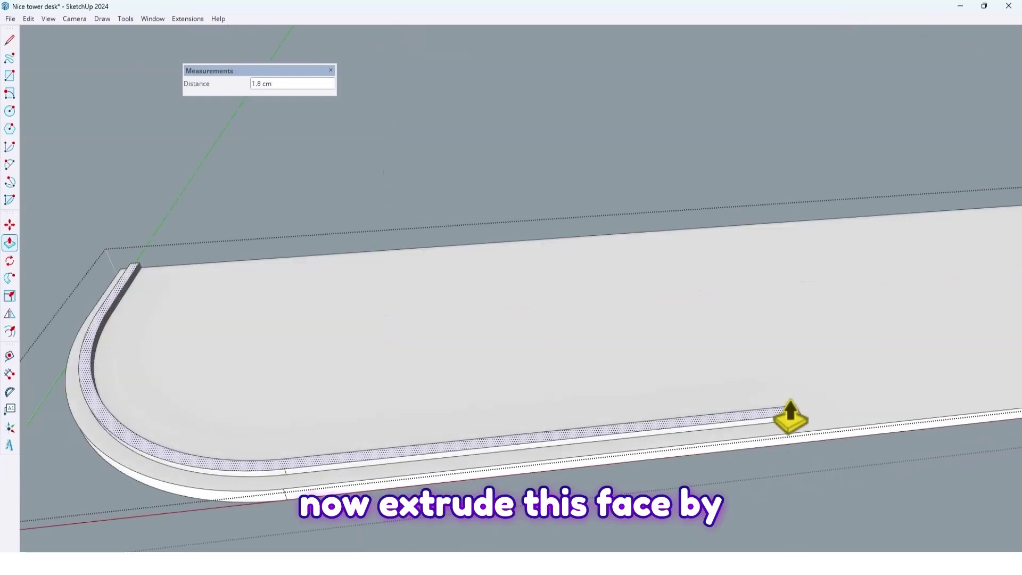
left_click_drag(787, 410, 791, 370)
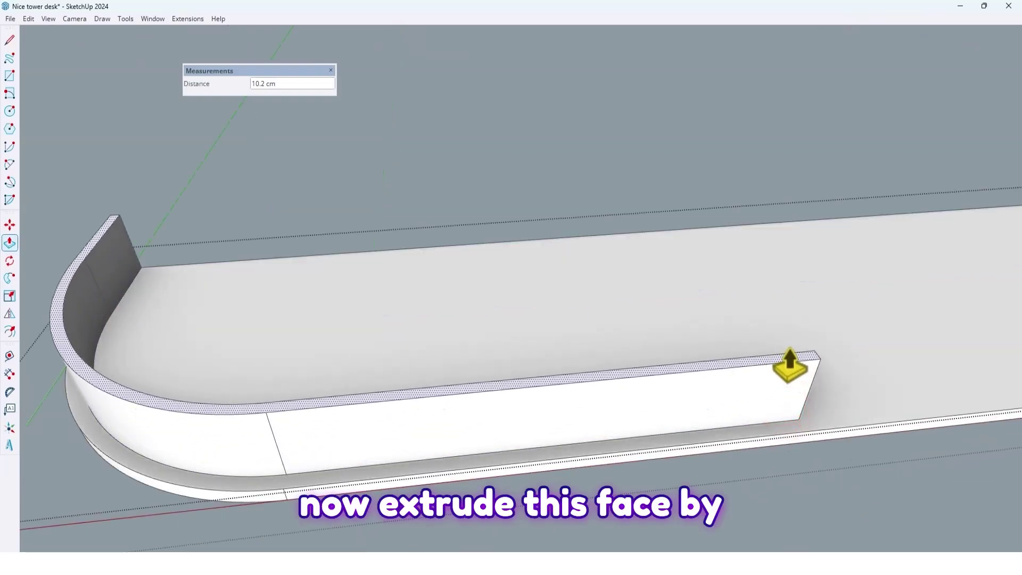
key("Return")
scroll(773, 429, "down", 5)
middle_click_drag(748, 482, 454, 350)
key("space")
Step: Extrude the separate L-shaped face in front of the desk upward by 100 cm
left_click(744, 458)
scroll(454, 349, "down", 3)
scroll(689, 445, "up", 3)
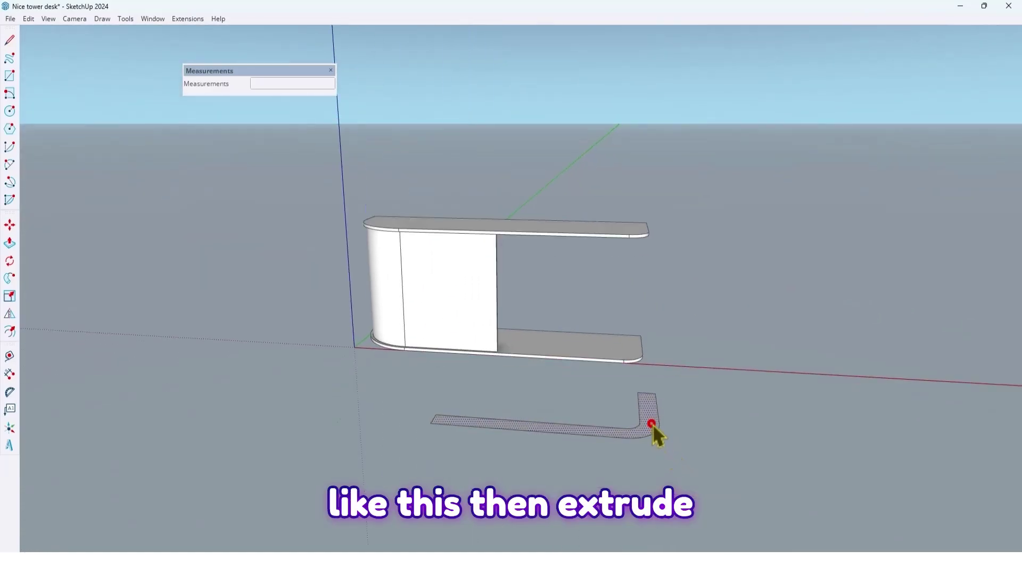
left_click(652, 425)
left_click(651, 425)
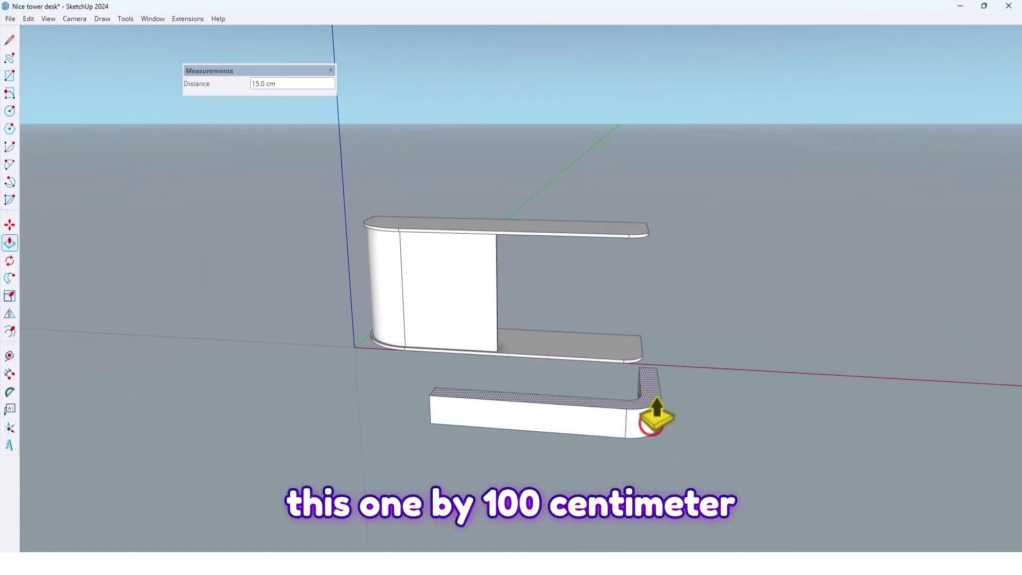
type("100")
key("Return")
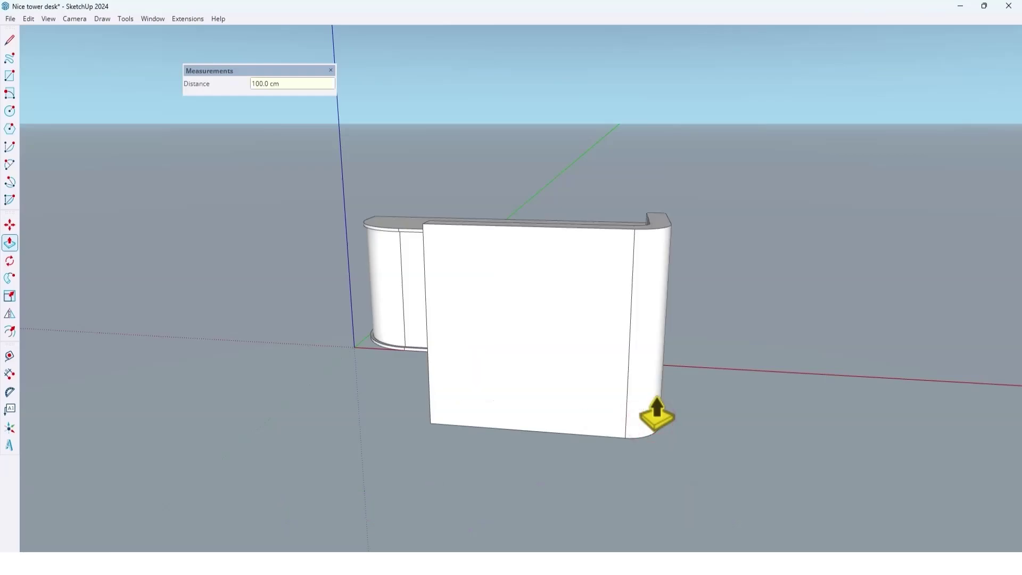
Step: Select the entire extruded L-shaped panel and make it a group
middle_click_drag(427, 370, 681, 345)
triple_click(598, 329)
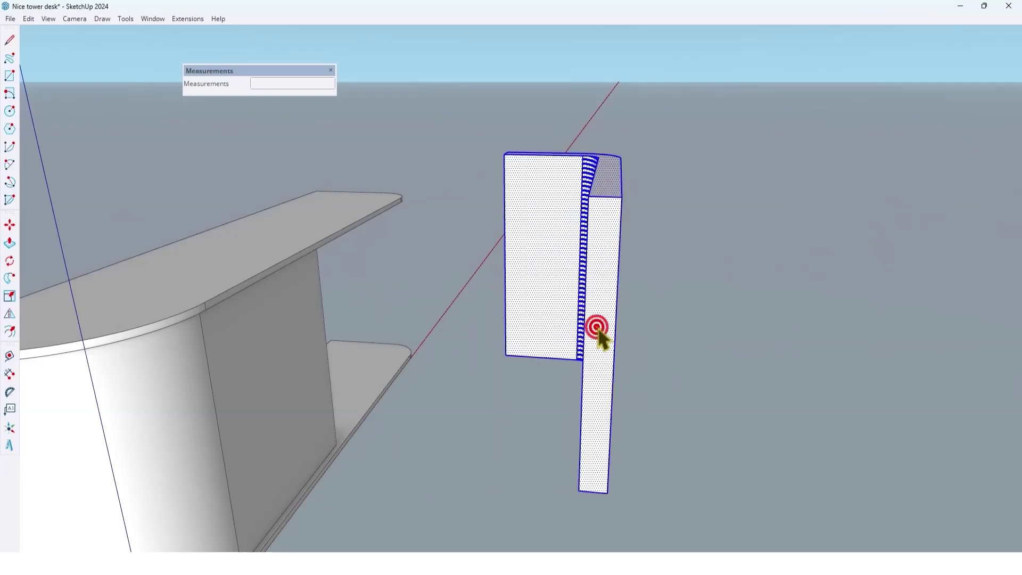
right_click(598, 329)
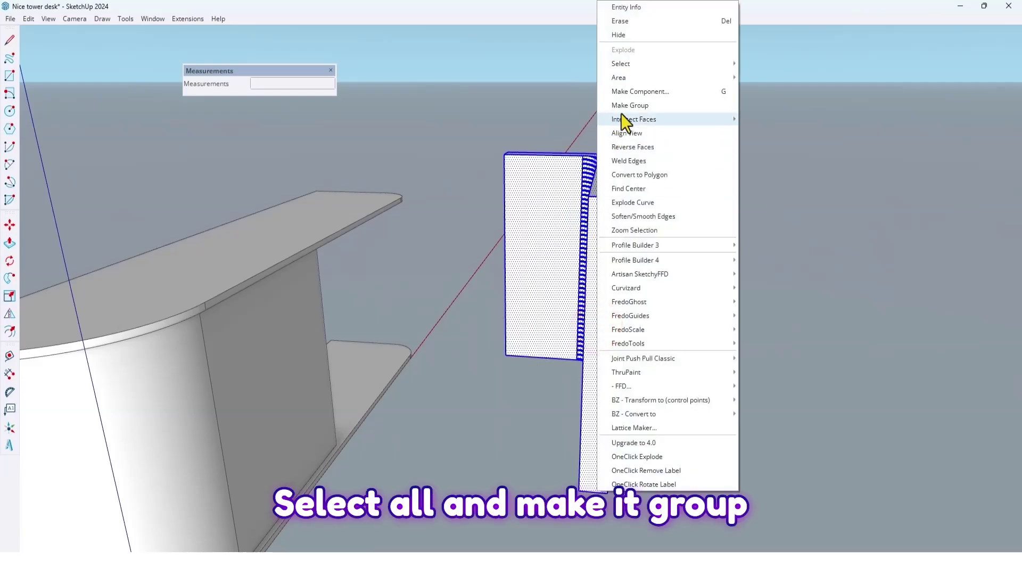
left_click(636, 106)
scroll(663, 212, "down", 5)
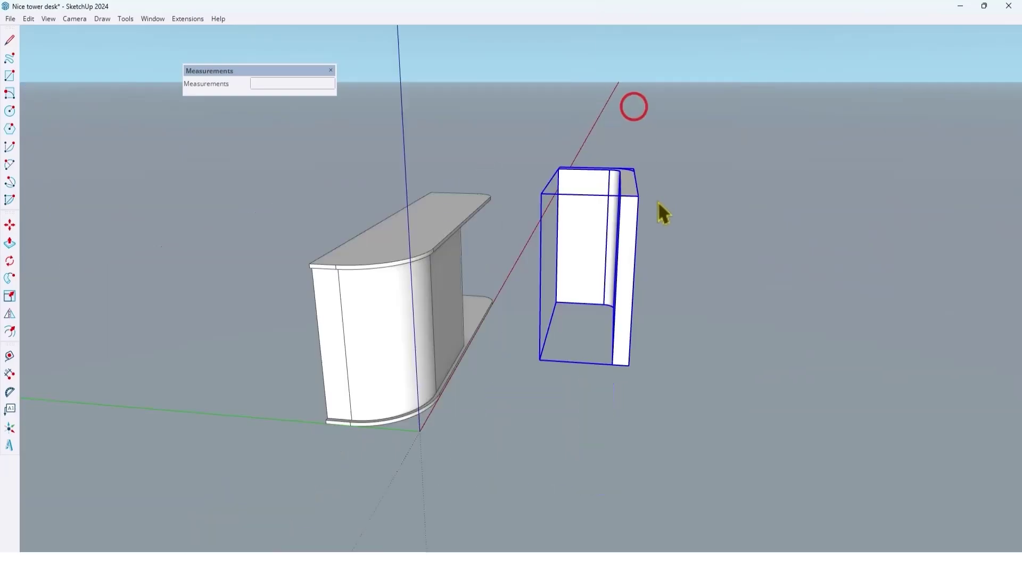
Step: Move the L-shaped panel group 100 cm along the green axis onto the slabs
middle_click_drag(663, 213, 360, 341)
scroll(506, 335, "up", 3)
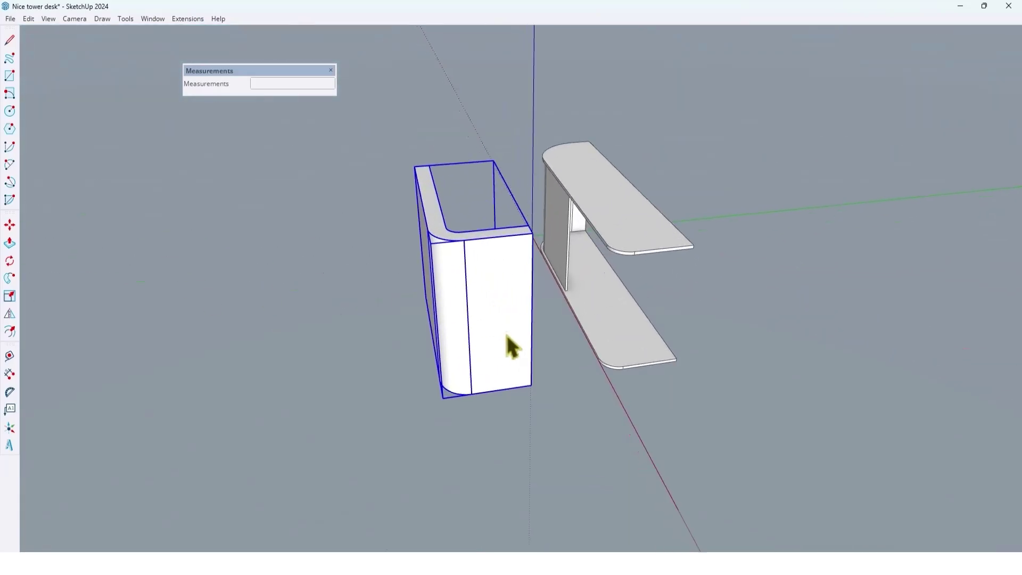
key("m")
left_click(442, 455)
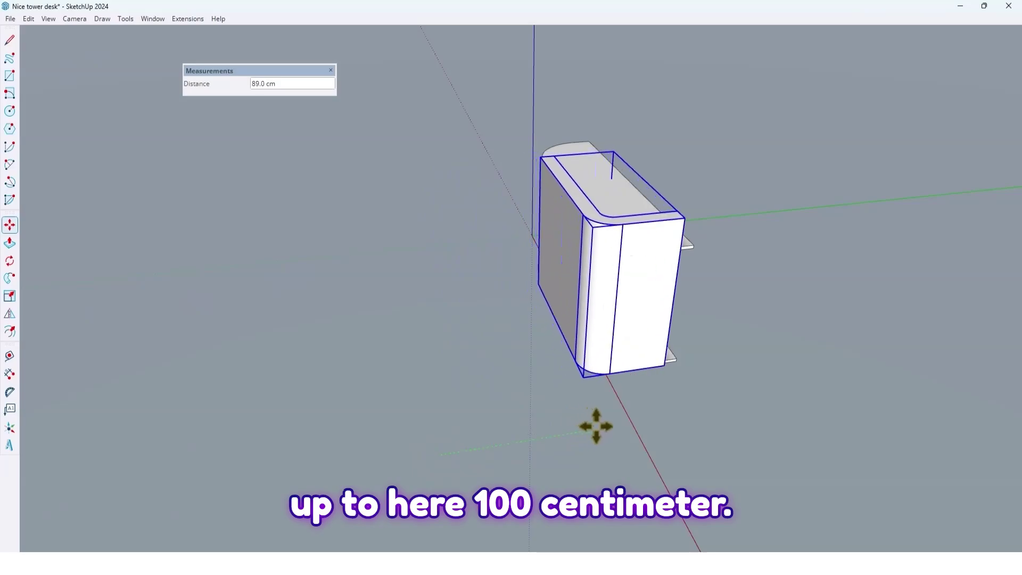
type("1")
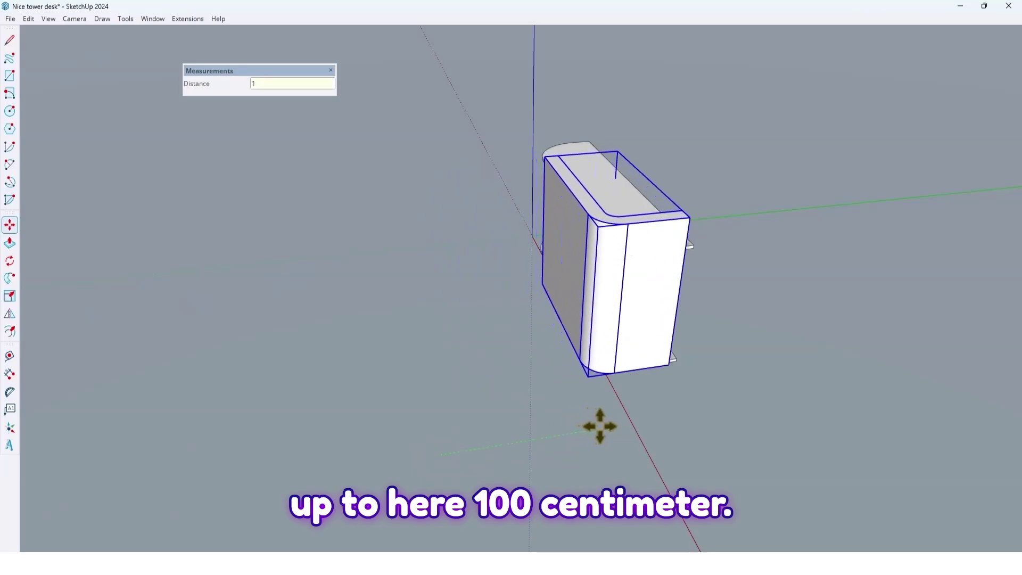
type("00")
key("Return")
Step: Open the L-shaped panel group for editing and bring its underside into close view
middle_click_drag(598, 427, 591, 115)
key("space")
left_click(502, 335)
scroll(502, 336, "up", 3)
scroll(623, 413, "up", 4)
left_click(379, 291)
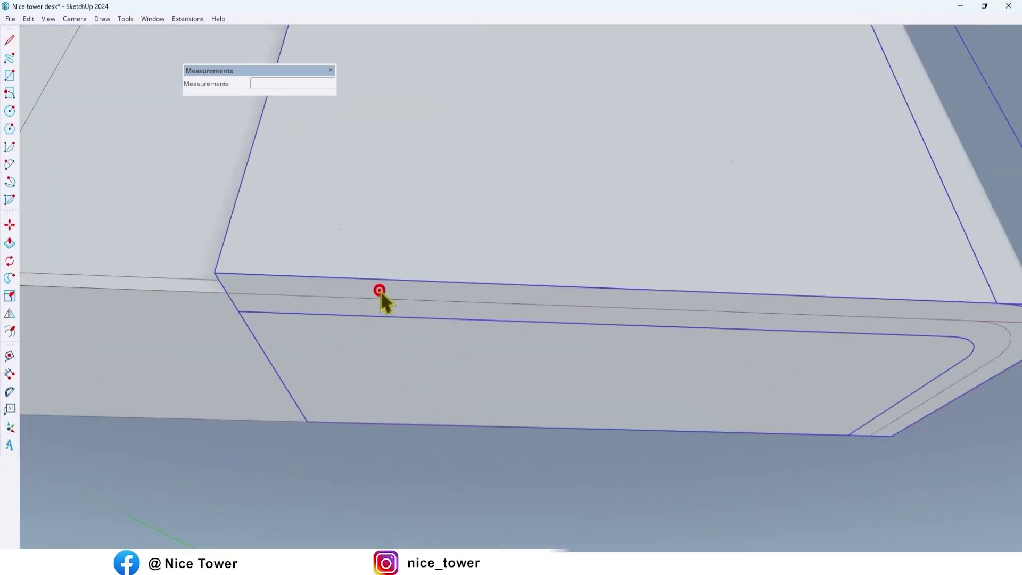
triple_click(380, 290)
scroll(381, 292, "up", 1)
scroll(305, 305, "down", 1)
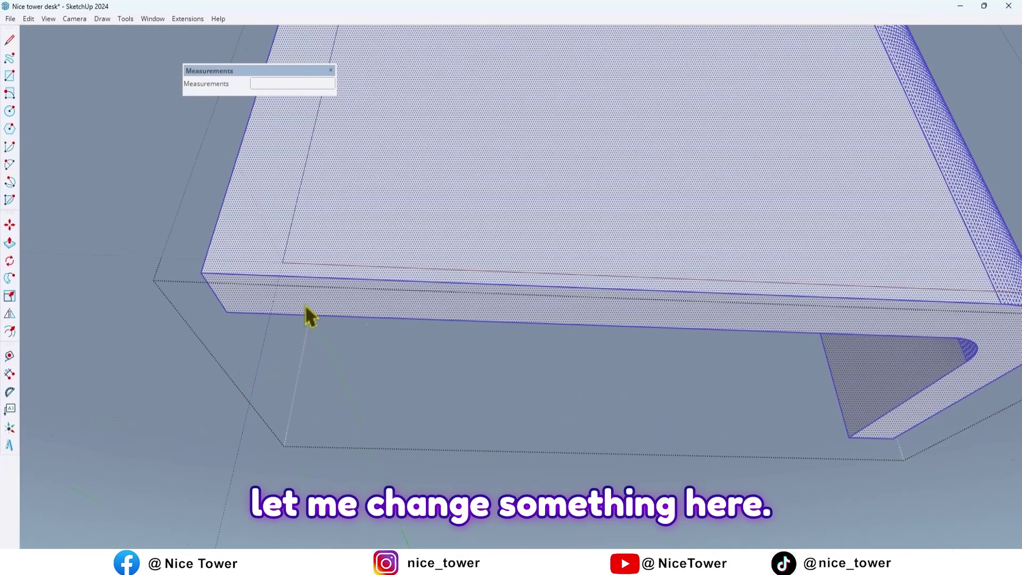
scroll(325, 314, "down", 1)
Step: Offset the outer front, rounded corner and side edges of the panel's underside inward by 3 cm
left_click(598, 291)
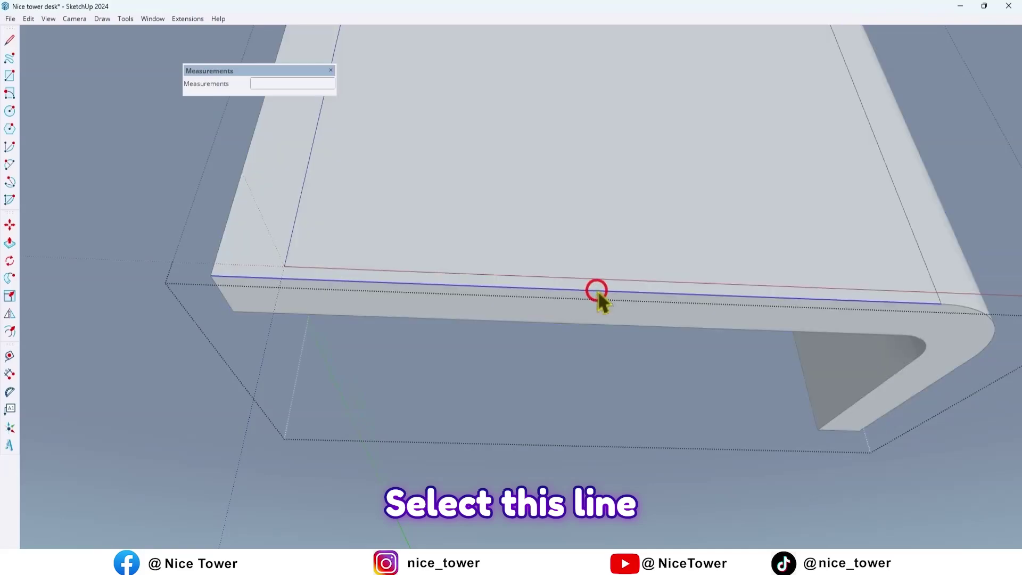
left_click(952, 304, "ctrl")
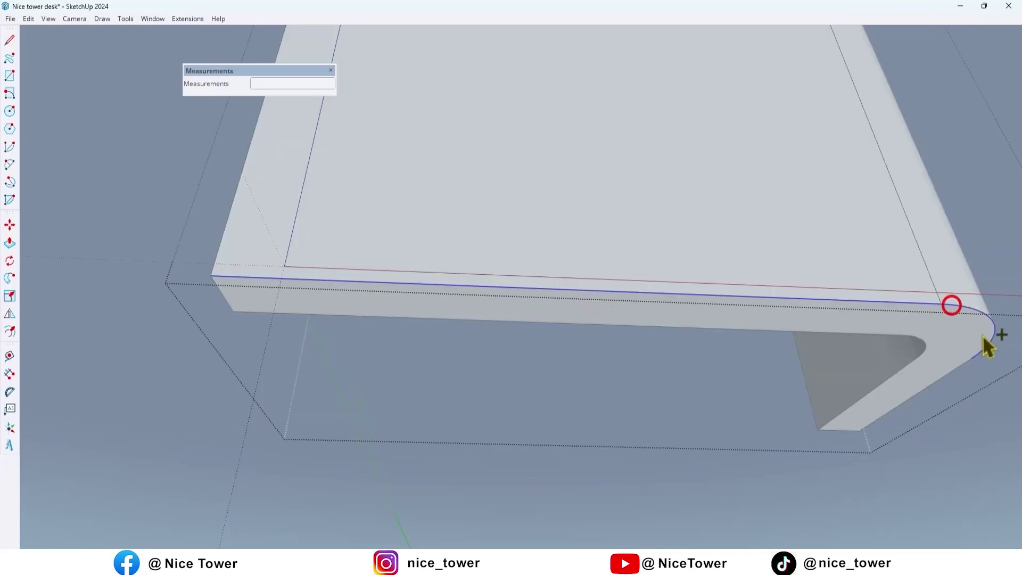
left_click(965, 365, "ctrl")
key("f")
scroll(507, 290, "up", 2)
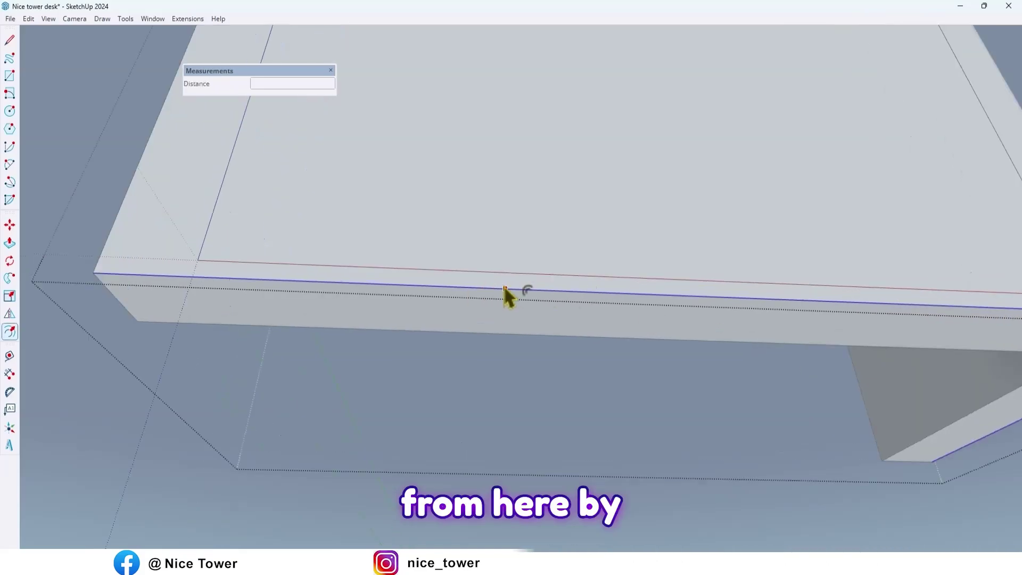
left_click(504, 288)
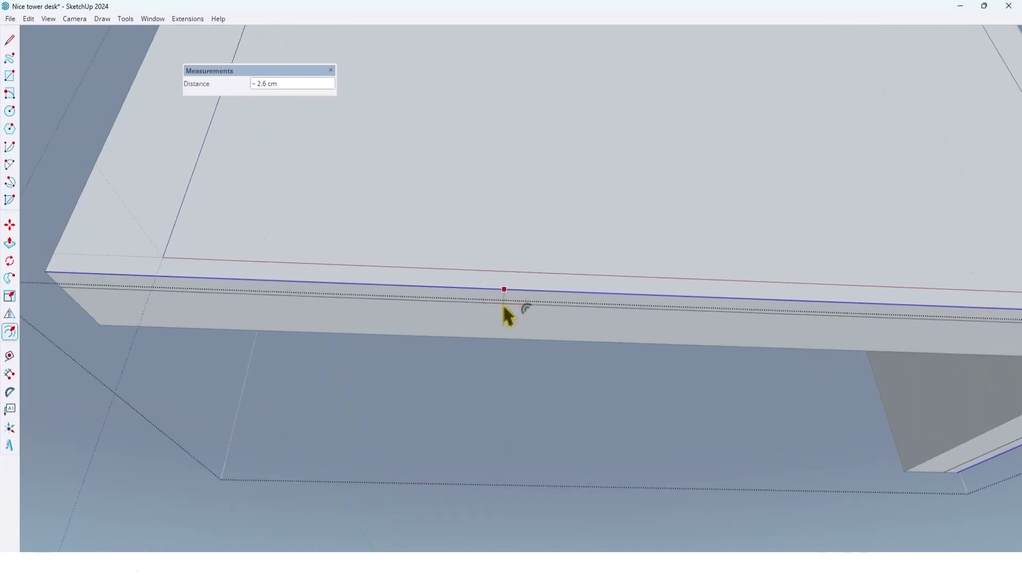
type("3")
key("Return")
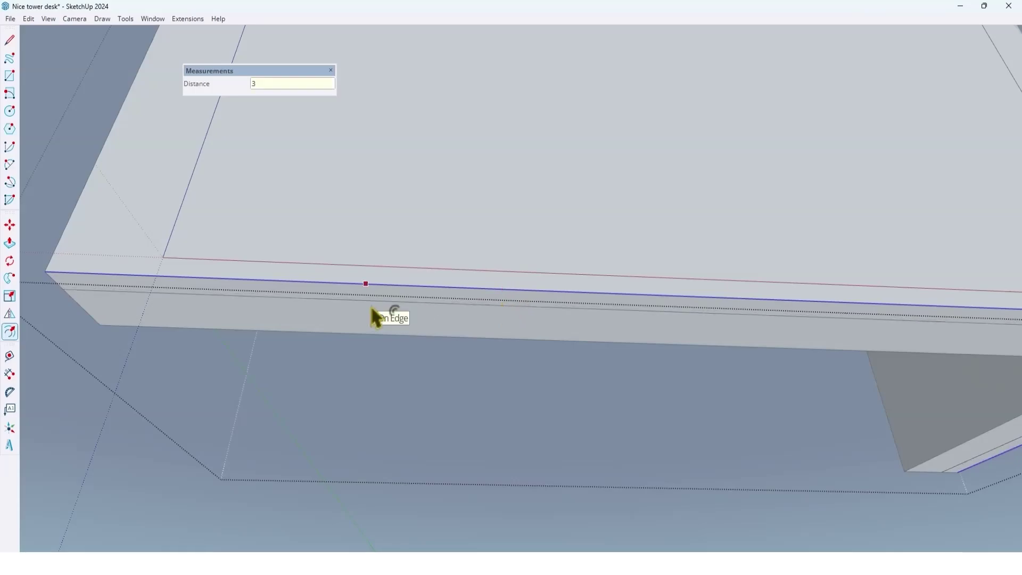
Step: Draw short lines between the outer edge and the offset line near both ends of the panel's underside
key("l")
scroll(325, 291, "up", 2)
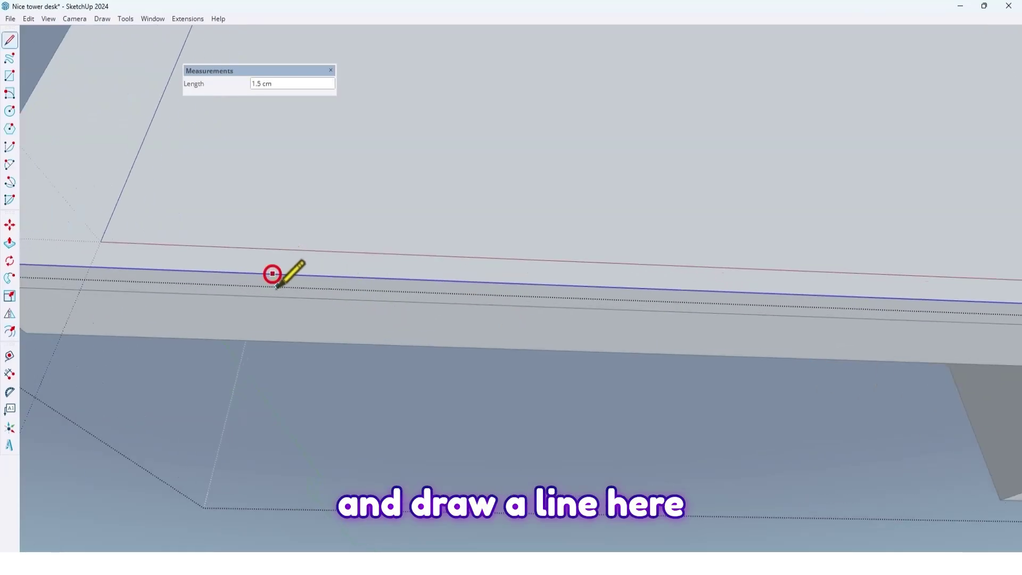
left_click(282, 296)
scroll(255, 302, "down", 3)
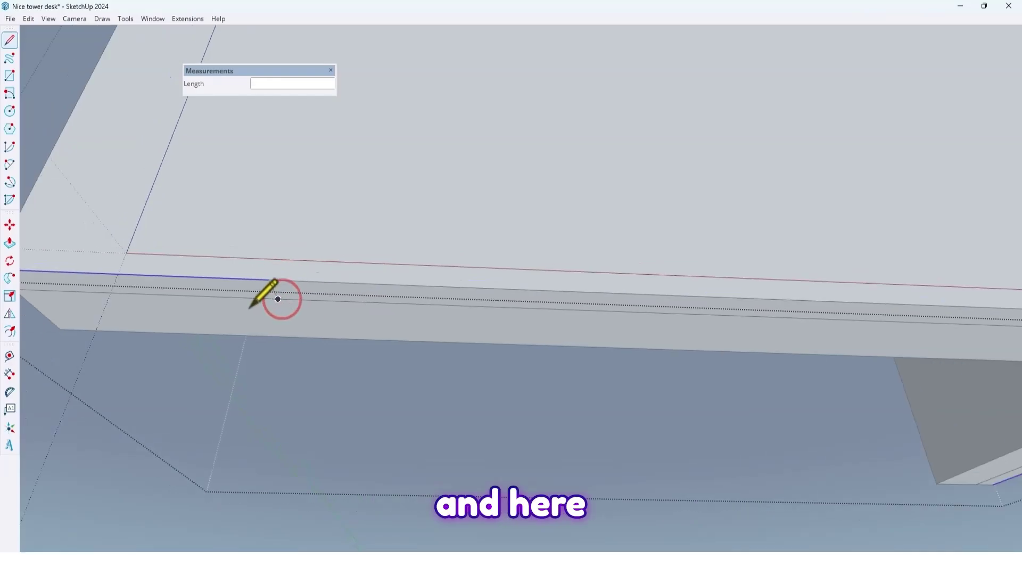
scroll(203, 306, "down", 3)
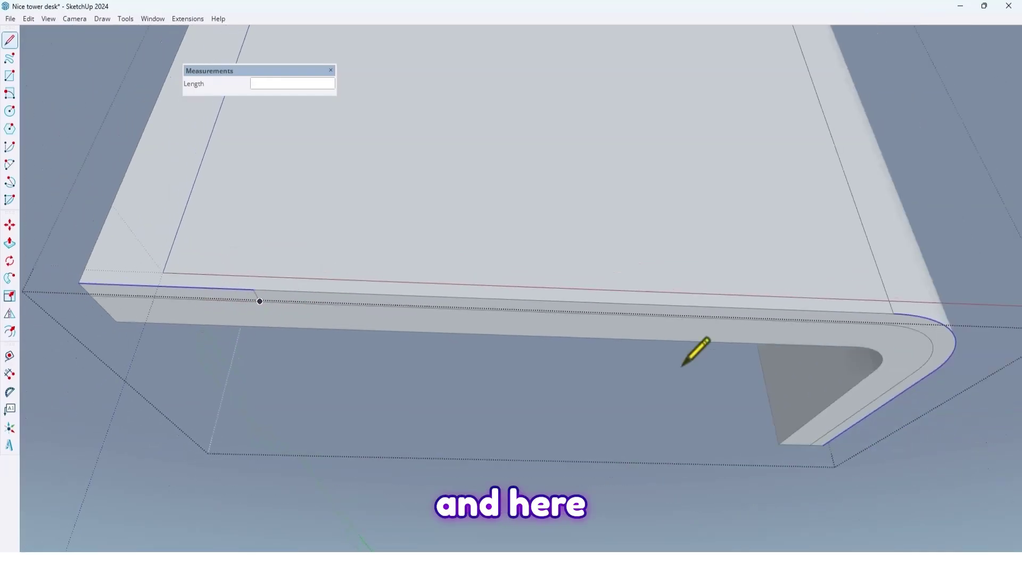
scroll(922, 381, "up", 5)
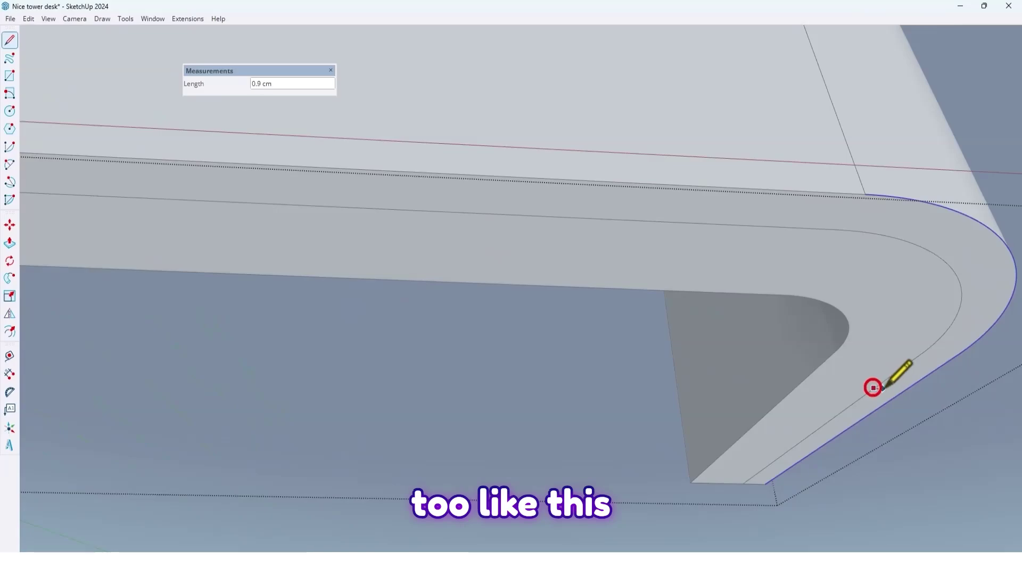
scroll(905, 392, "down", 3)
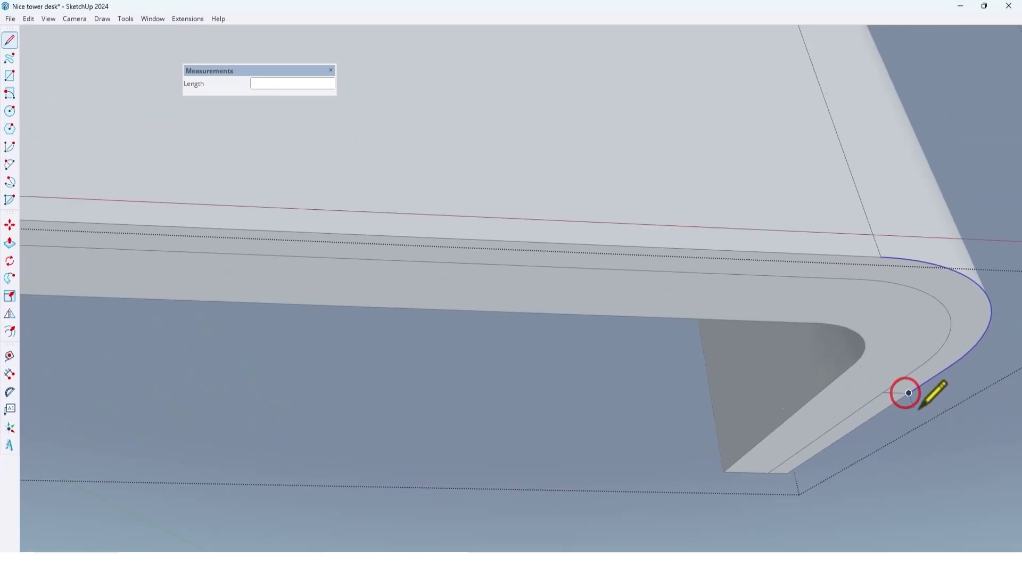
Step: Erase the leftover offset line segments beyond the short crossing lines at both ends of the underside
key("e")
scroll(875, 416, "up", 2)
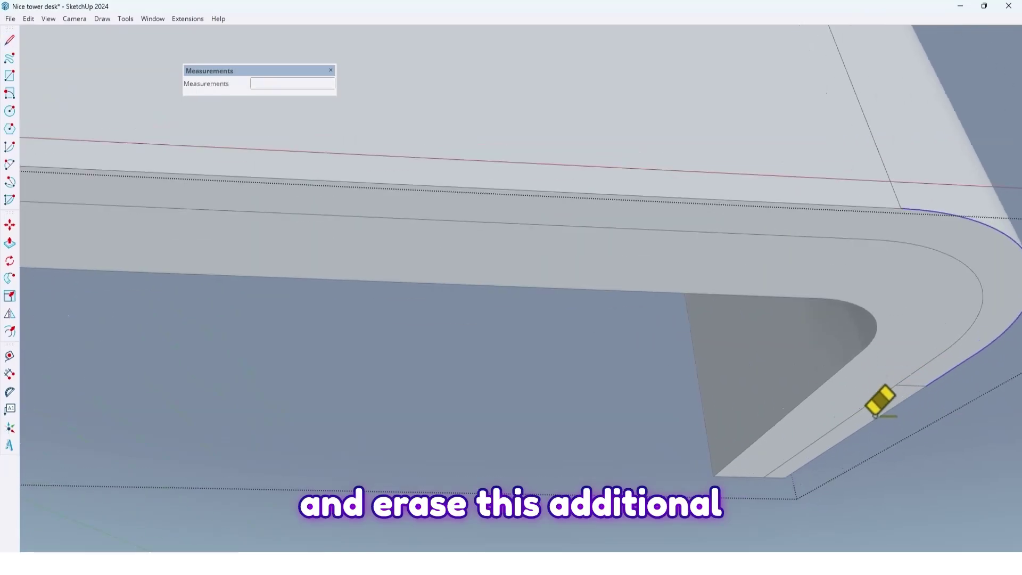
scroll(921, 401, "down", 4)
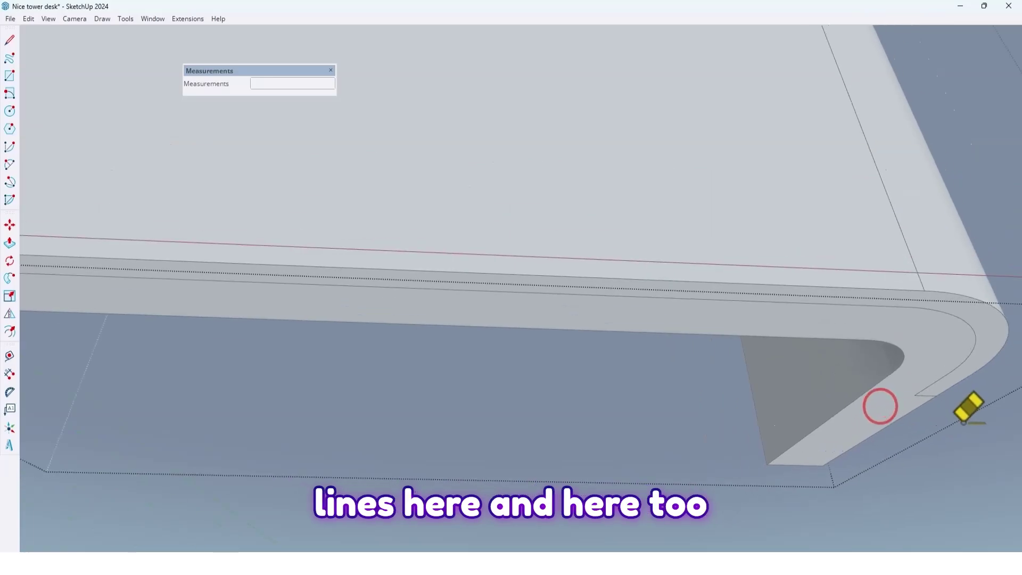
scroll(341, 315, "up", 4)
scroll(346, 330, "up", 1)
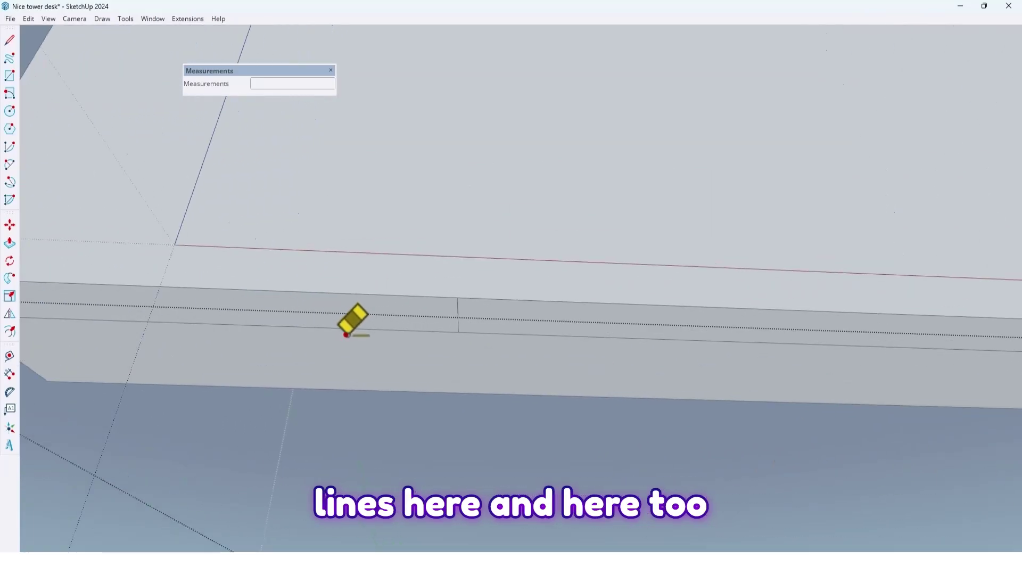
left_click(346, 335)
scroll(341, 333, "down", 1)
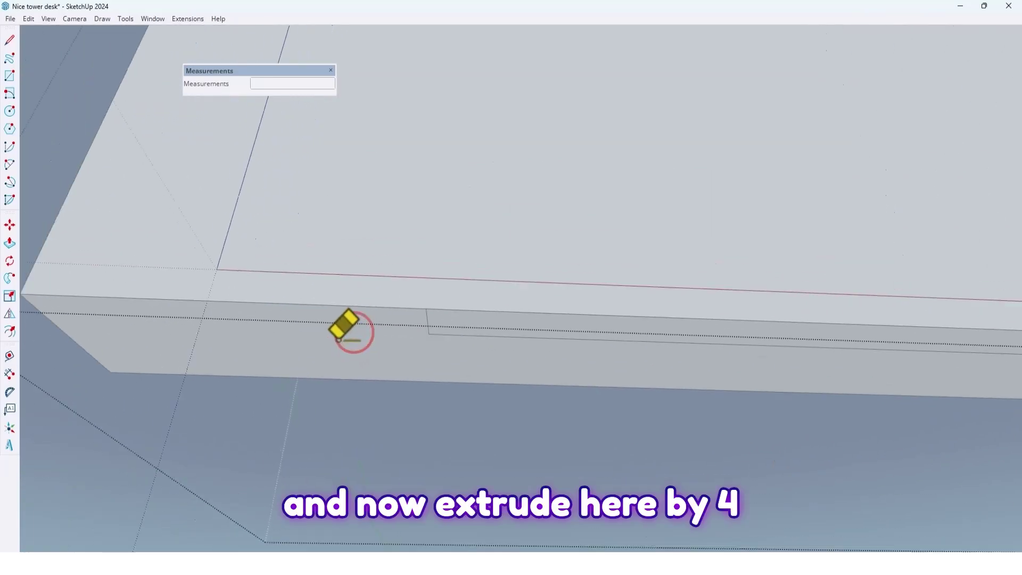
Step: Push the offset strip on the underside up 4 cm to cut a toe-kick recess
left_click(450, 344)
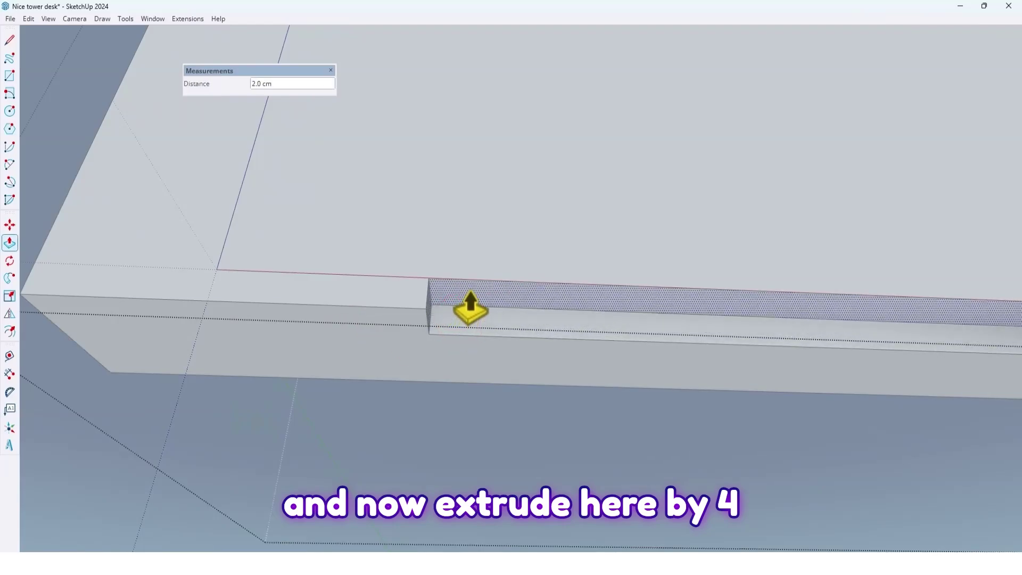
type("4")
key("Return")
Step: Draw a tangent arc about 6 cm across from the recess's front end corner to the panel's bottom edge
middle_click_drag(468, 308, 446, 294)
key("a")
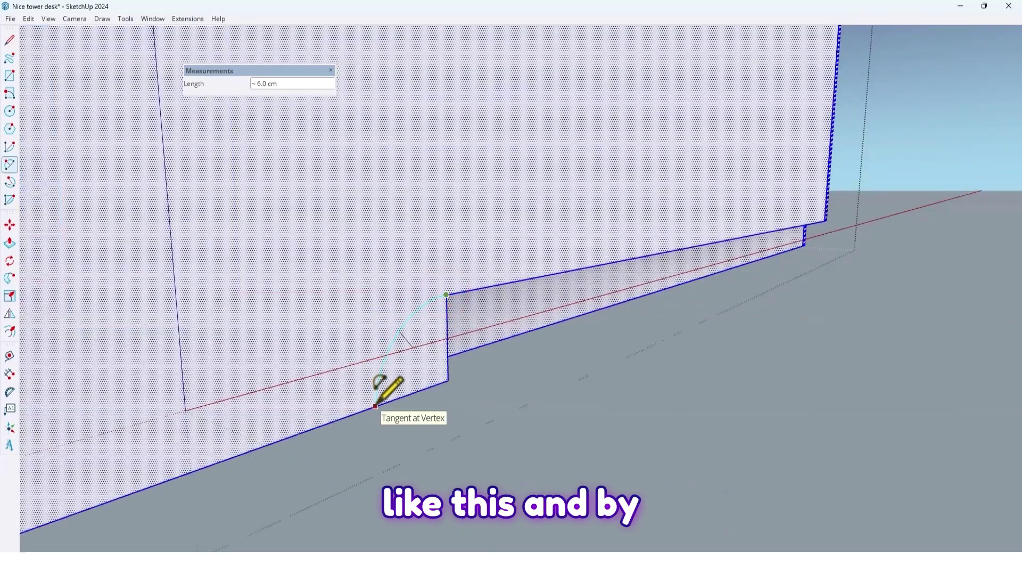
left_click(375, 404)
middle_click_drag(375, 405, 100, 297)
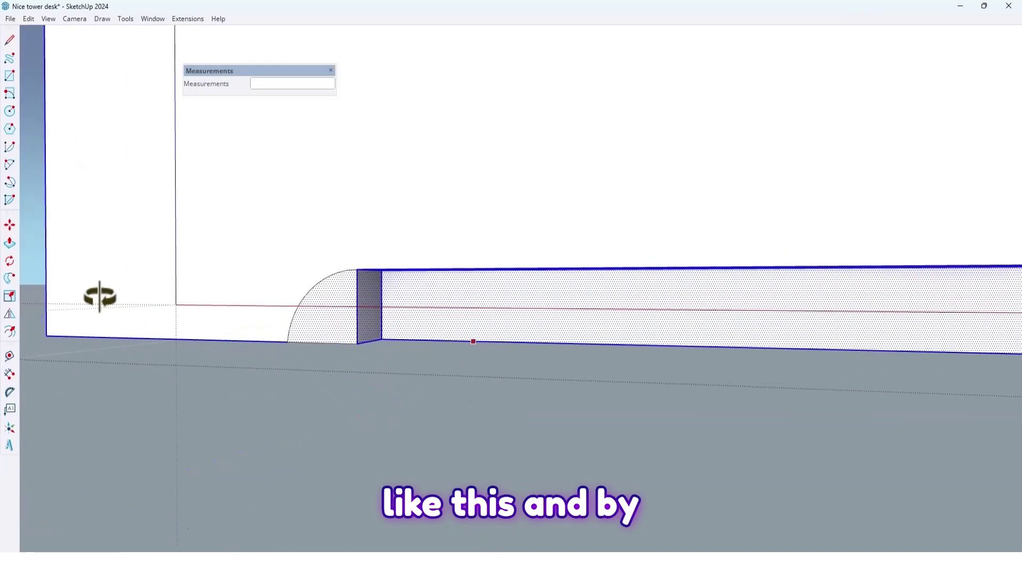
Step: Push the arc-bounded corner face in 3 cm to round the recess's front end and erase the leftover edge
key("p")
left_click_drag(339, 329, 422, 384)
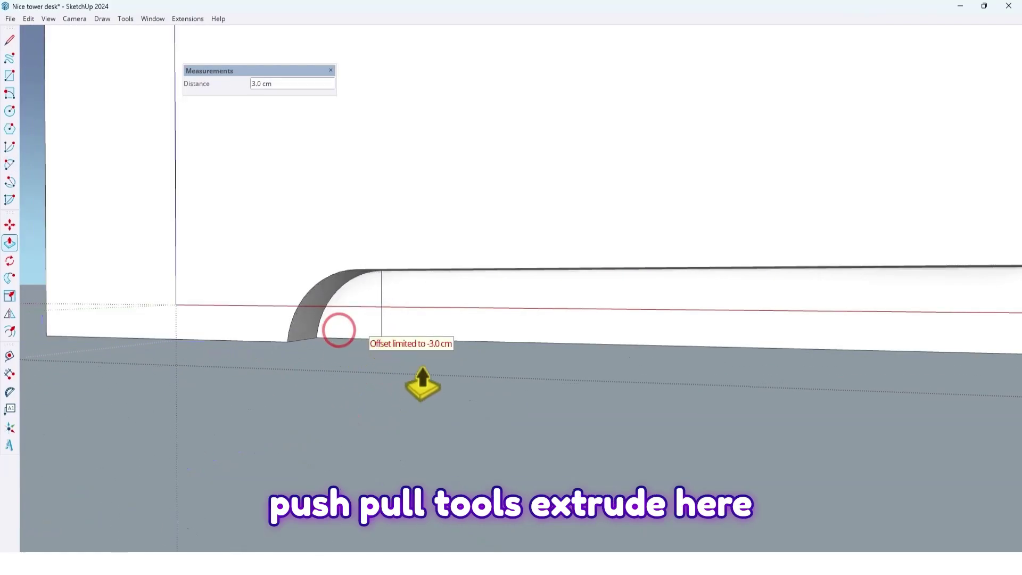
key("e")
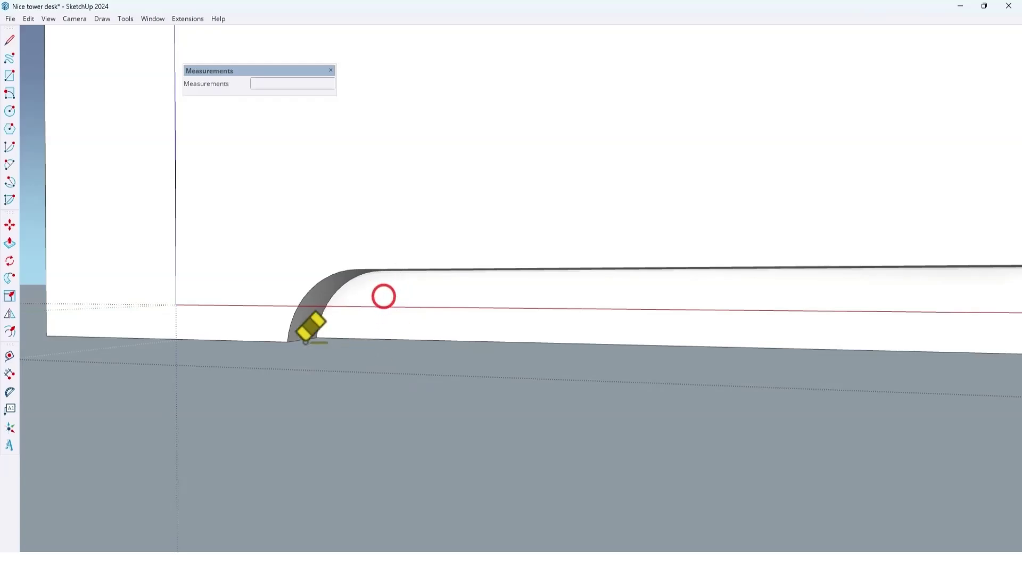
Step: Draw a tangent arc about 6 cm across from the recess's other end corner to the panel's bottom edge
scroll(213, 309, "down", 10)
mouse_move(178, 303)
middle_mouse_down()
mouse_move(497, 346)
mouse_move(306, 318)
middle_mouse_up()
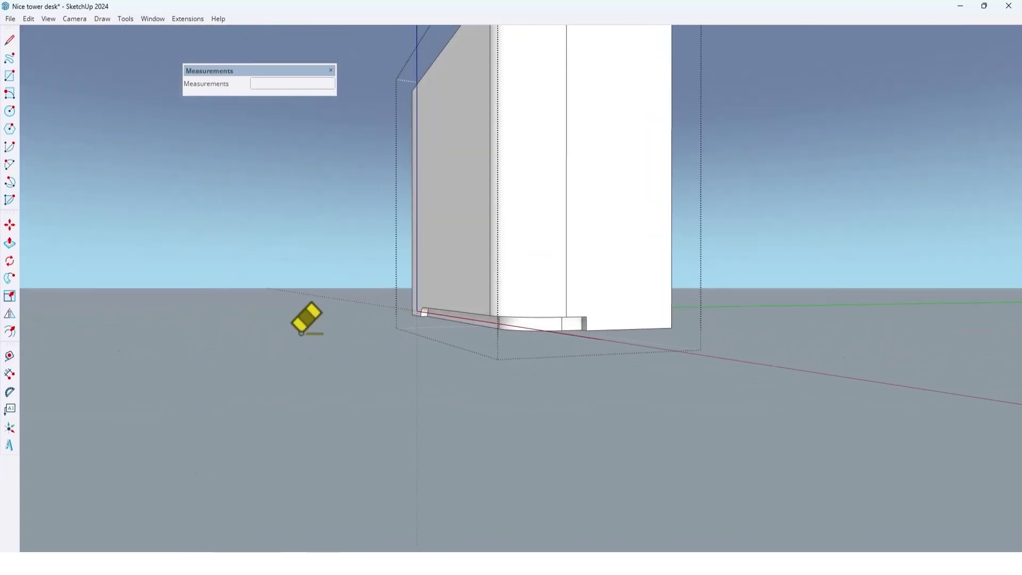
scroll(603, 320, "up", 8)
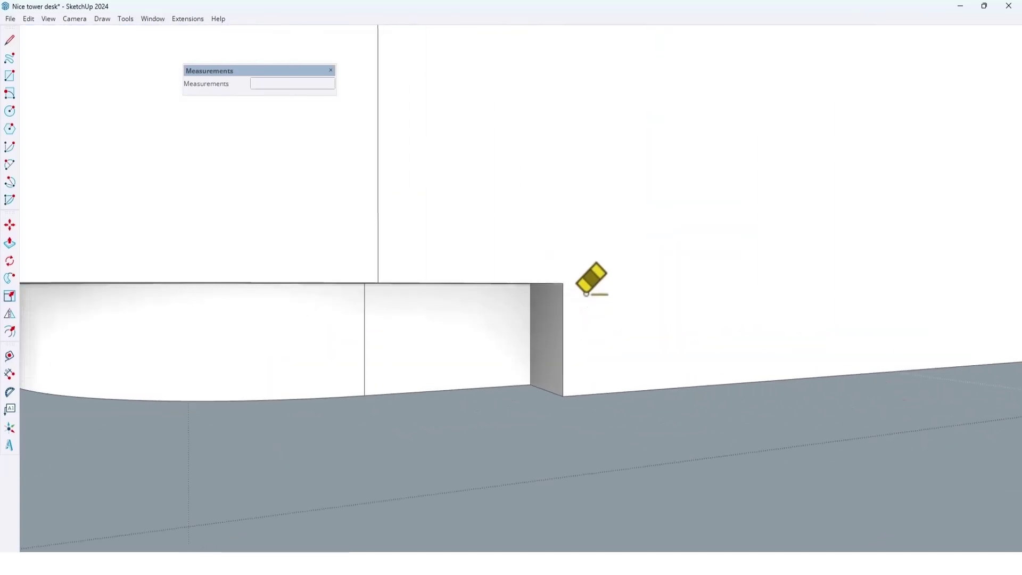
key("a")
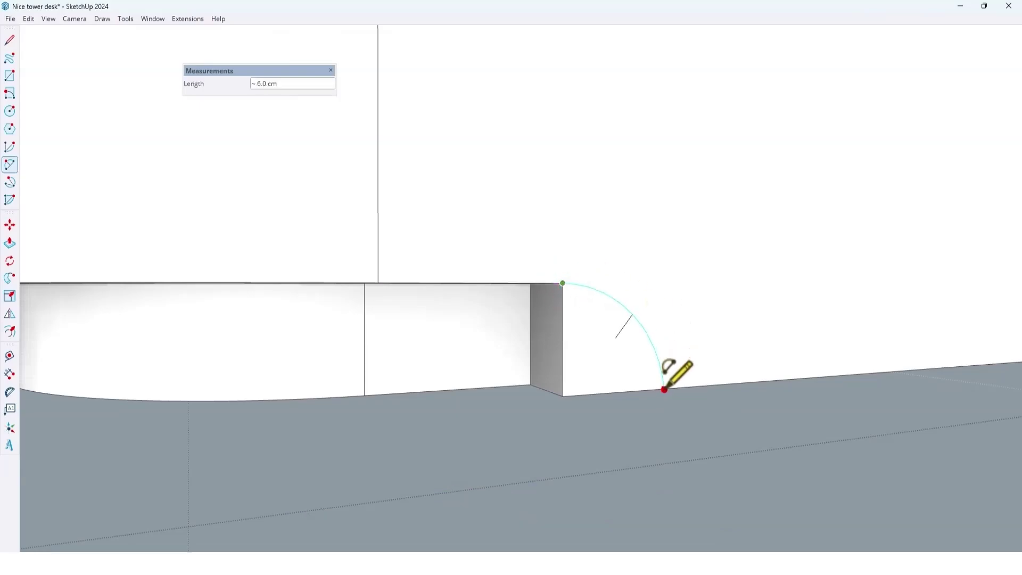
Step: Push the arc-bounded corner face in to the recess's depth to round this end and erase the leftover edge
key("p")
left_click_drag(603, 364, 484, 355)
key("e")
left_click(527, 344)
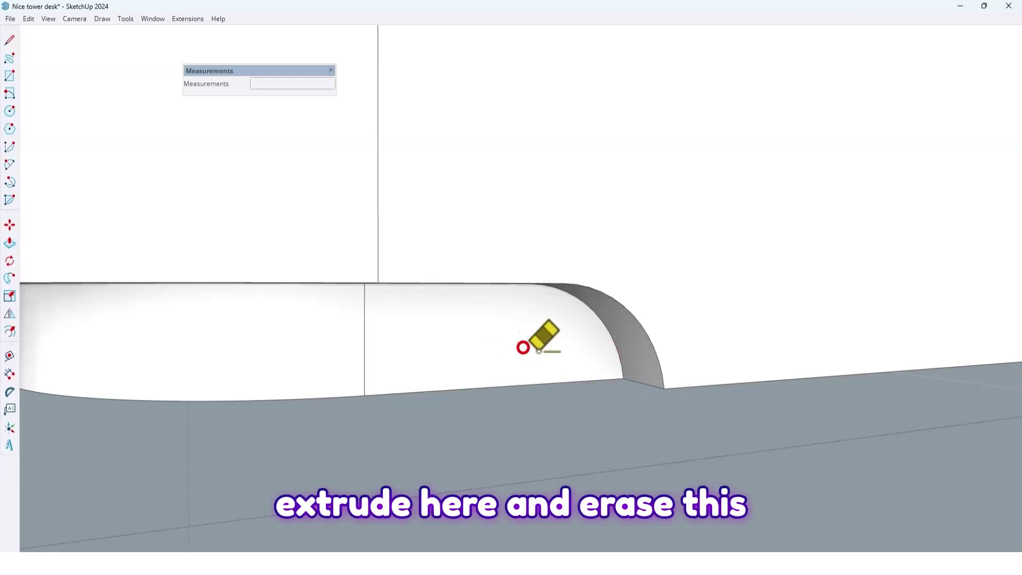
Step: Draw a slanted line about 112 cm long across the front panel's large face, from its lower free corner to the top edge
mouse_move(527, 343)
middle_mouse_down()
mouse_move(767, 383)
mouse_move(518, 346)
mouse_move(493, 290)
middle_mouse_up()
scroll(769, 391, "down", 5)
left_click(498, 279)
double_click(497, 278)
left_click(497, 278)
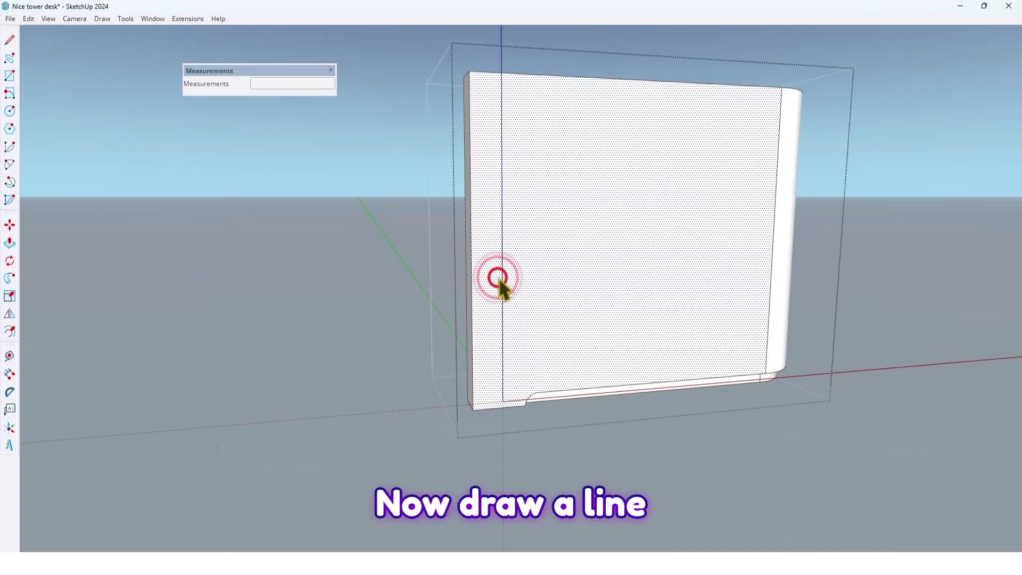
left_click(474, 409)
scroll(456, 410, "down", 2)
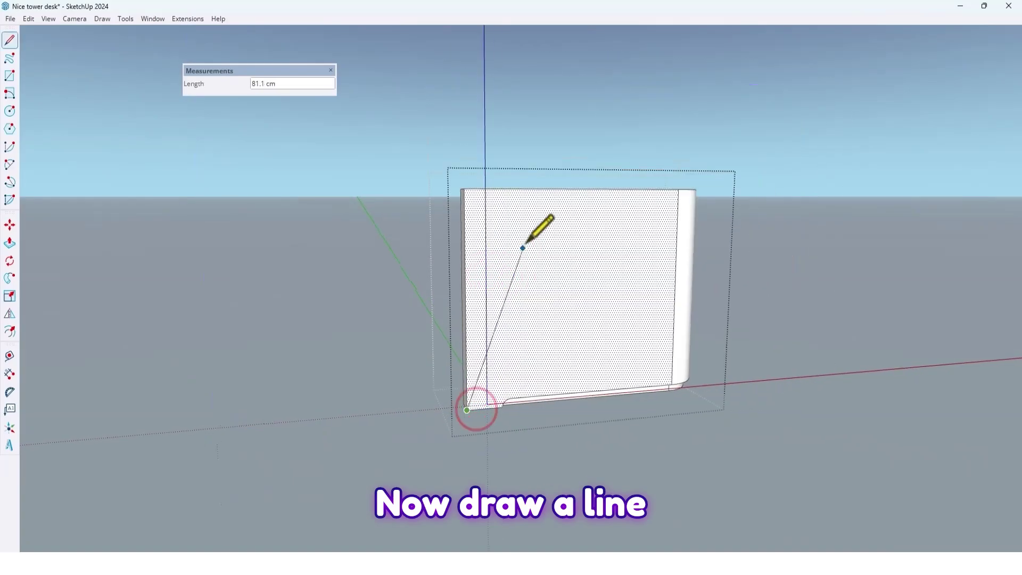
left_click(561, 190)
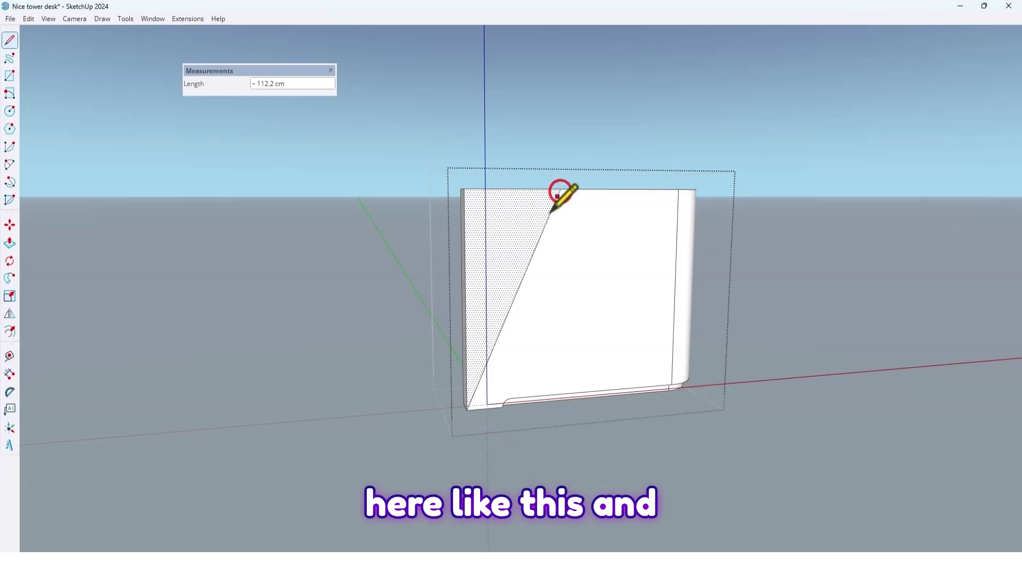
Step: Push the triangular face beside the slanted line through the panel's thickness to remove it, and leave the panel's group
middle_click_drag(527, 277, 584, 297)
key("p")
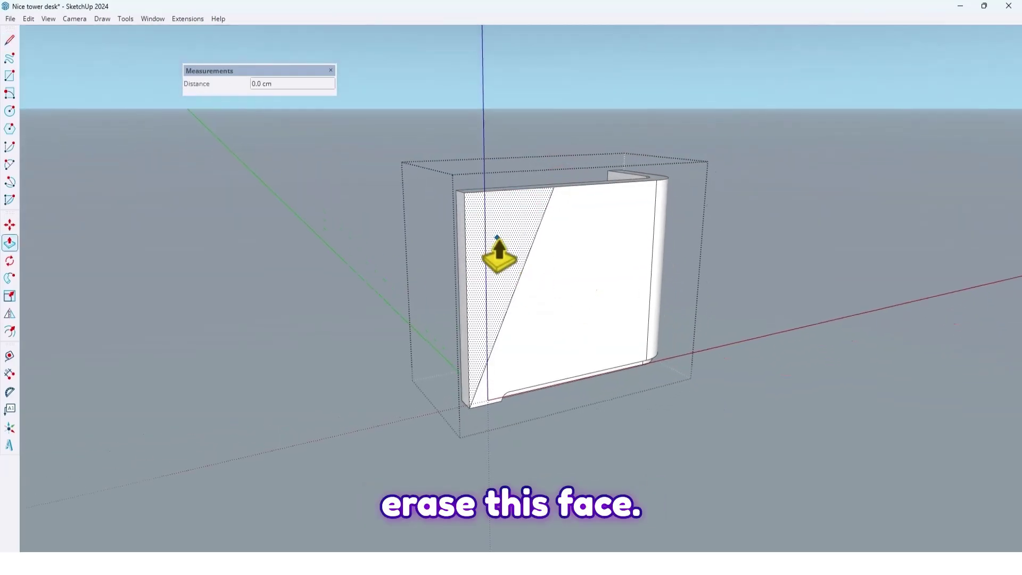
left_click_drag(498, 238, 431, 239)
key("Escape")
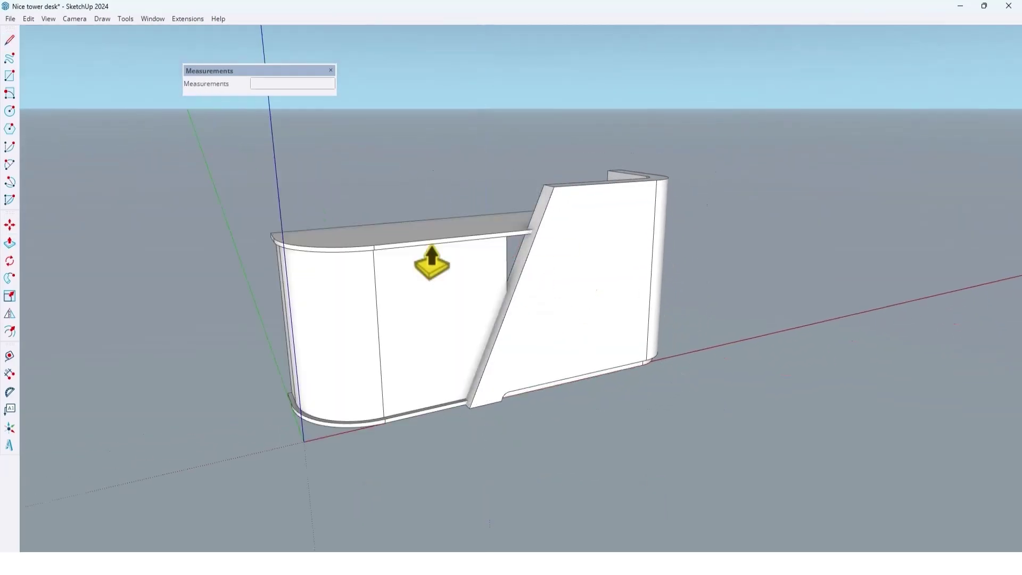
Step: Move the front panel's slanted end face 20 cm outward along the panel's length and leave the group
key("space")
middle_click_drag(457, 270, 513, 240)
double_click(509, 272)
left_click(509, 271)
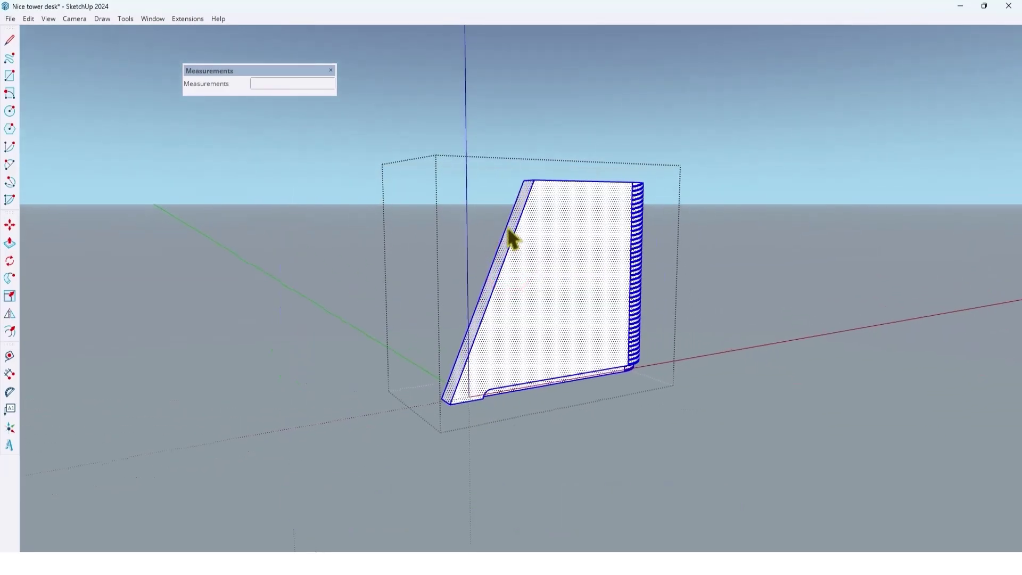
left_click(510, 228)
triple_click(510, 229)
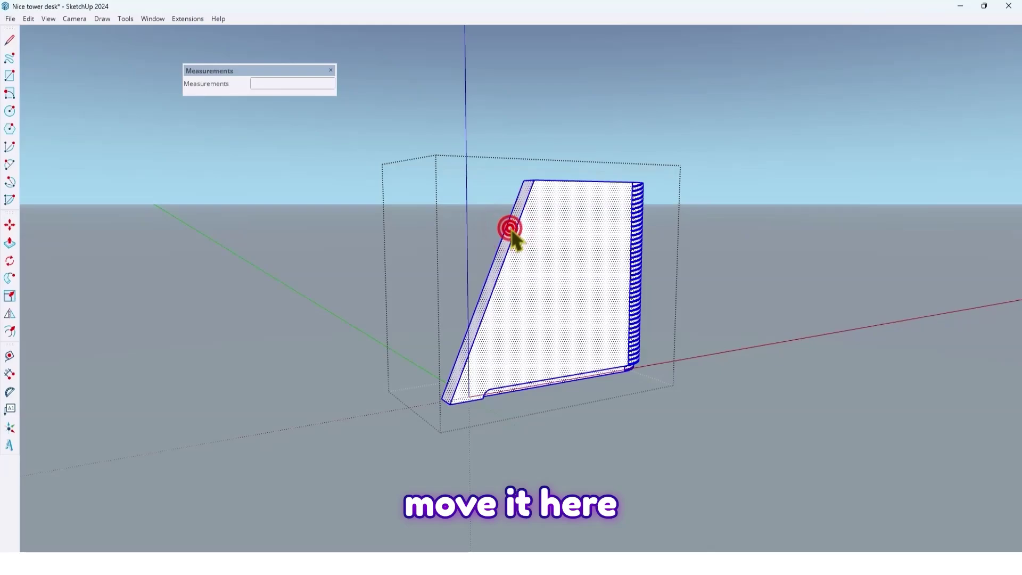
left_click(510, 229)
middle_click_drag(511, 229, 400, 237)
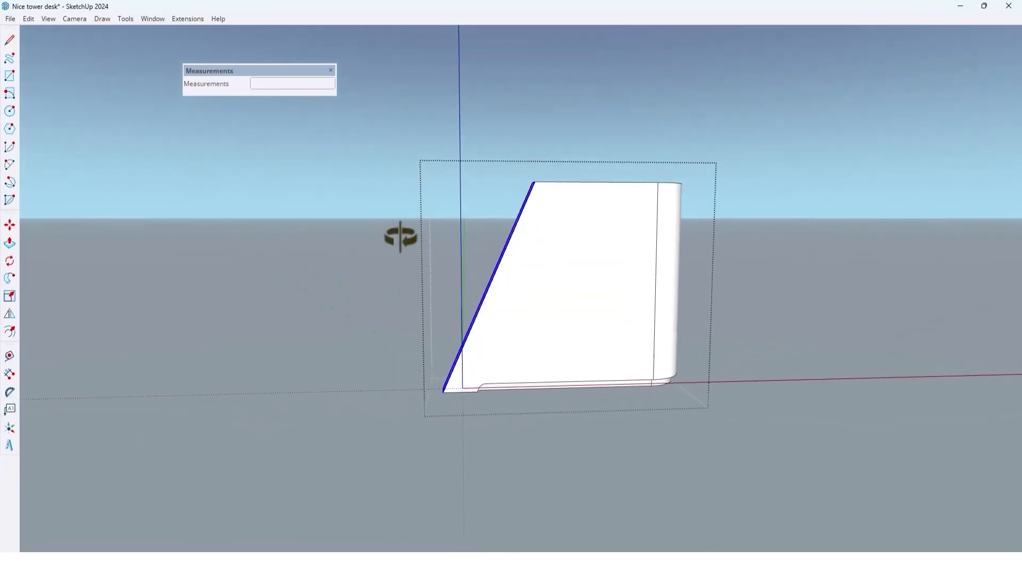
key("m")
scroll(527, 202, "up", 2)
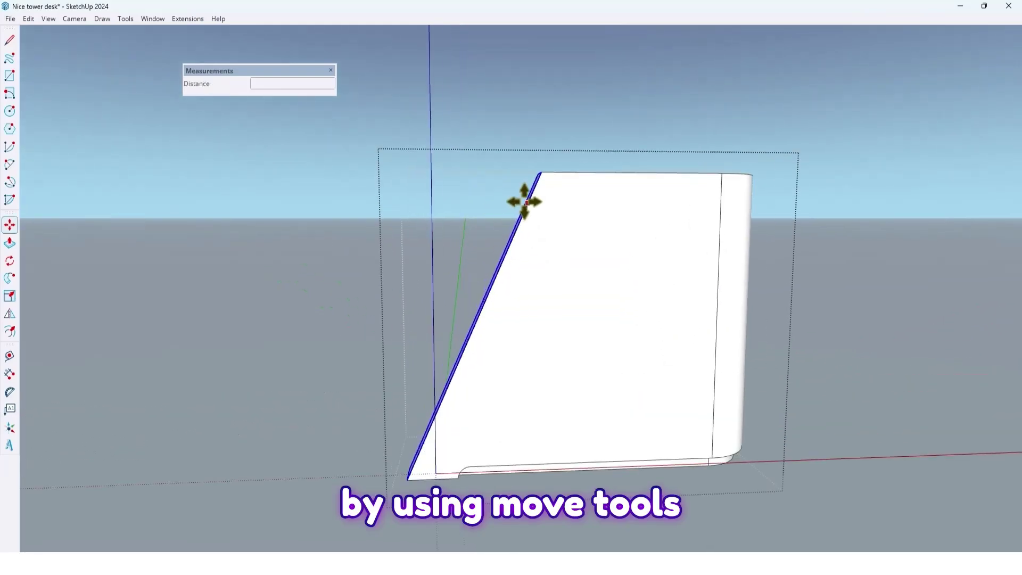
left_click(591, 175)
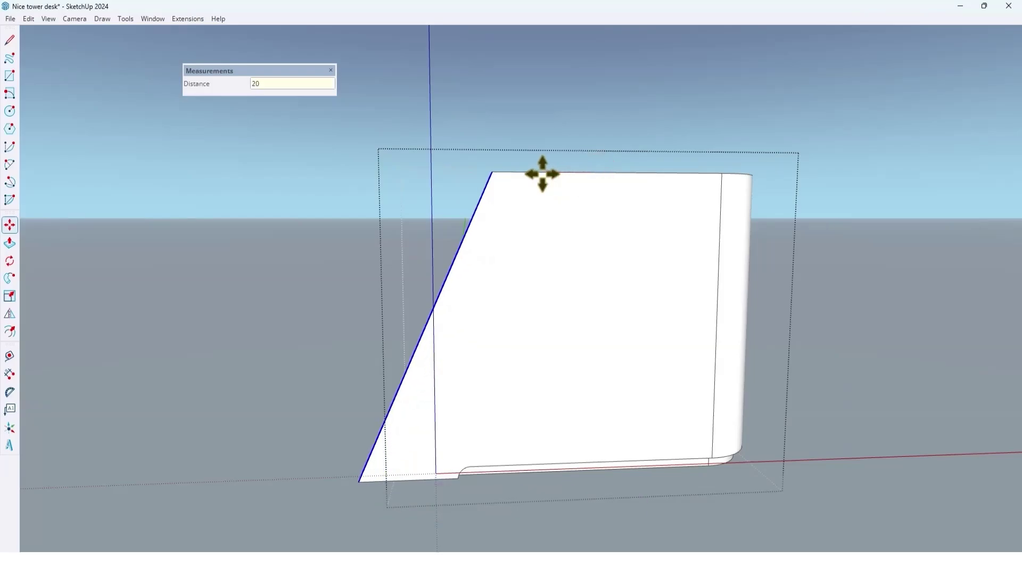
key("Return")
key("space")
key("Escape")
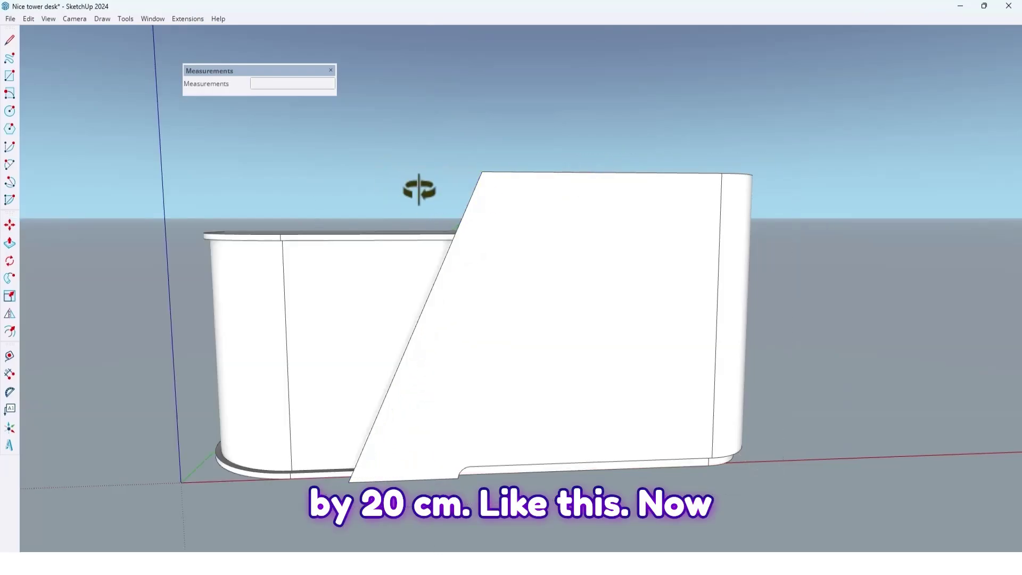
Step: Hide the vertical seam edge between the flat and rounded parts on the curved support panel's short end side
middle_click_drag(420, 189, 501, 282)
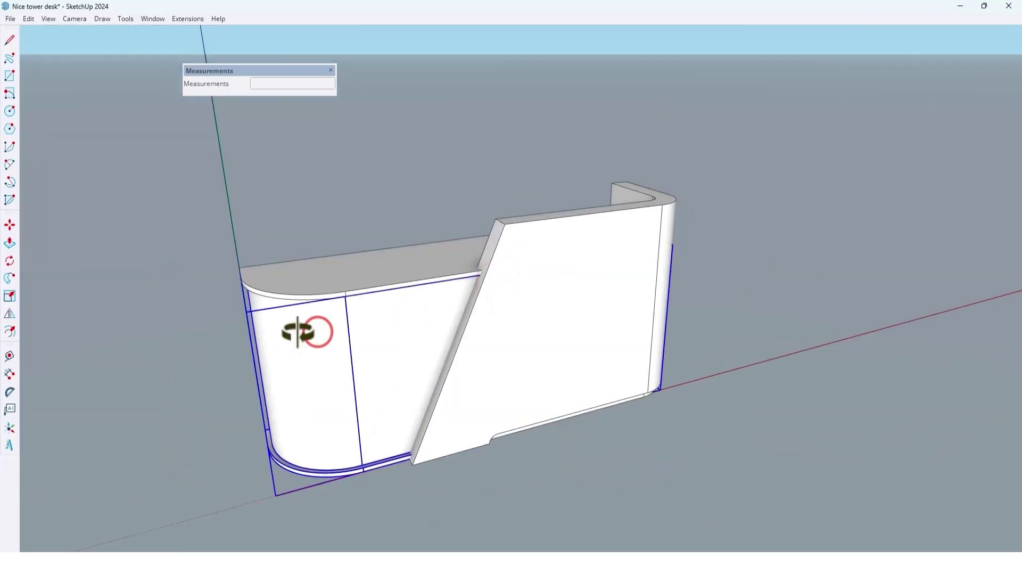
middle_click_drag(298, 332, 426, 209)
scroll(371, 485, "up", 4)
left_click(361, 454)
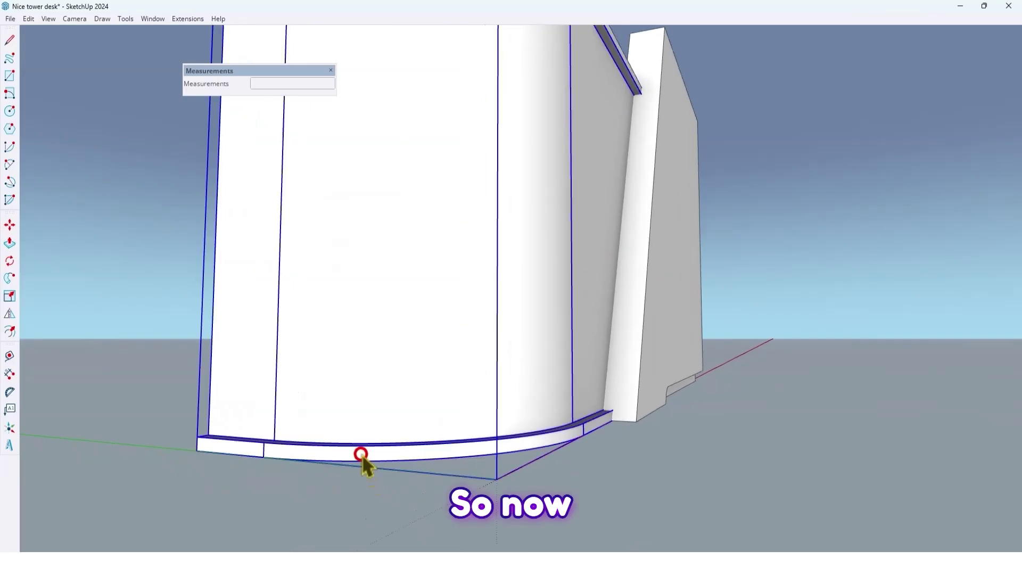
scroll(369, 464, "down", 4)
middle_click_drag(325, 332, 422, 353)
double_click(349, 378)
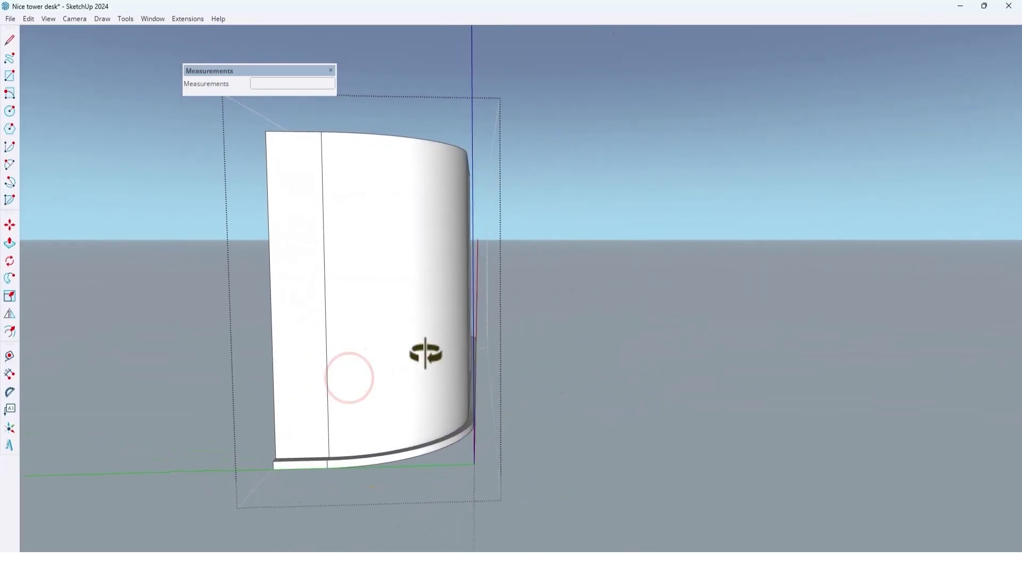
left_click_drag(344, 409, 362, 513)
scroll(327, 417, "up", 3)
right_click(333, 413)
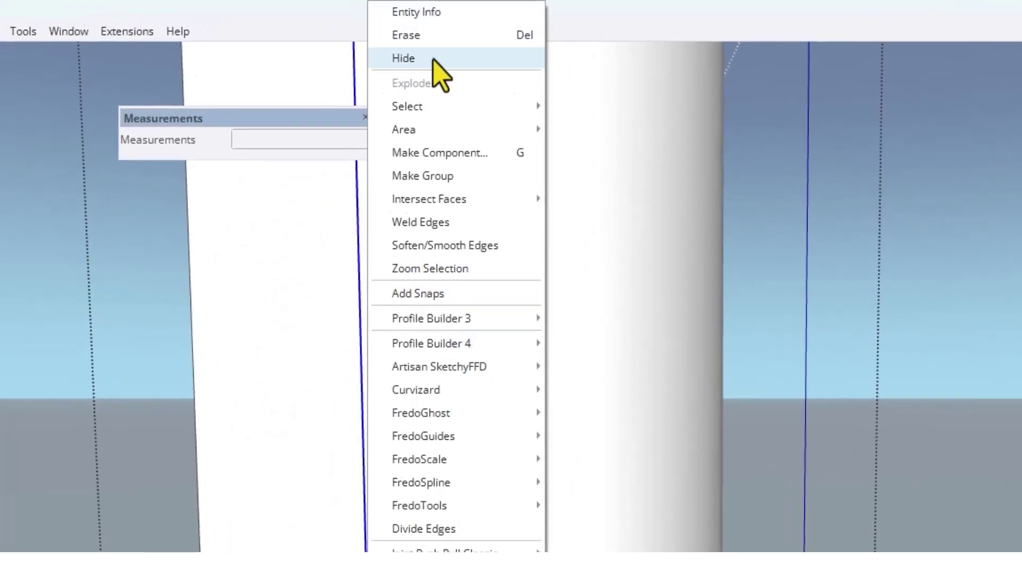
left_click(415, 58)
Step: Hide the vertical seam edge between the rounded corner and the long front face of the curved support panel
scroll(655, 376, "down", 5)
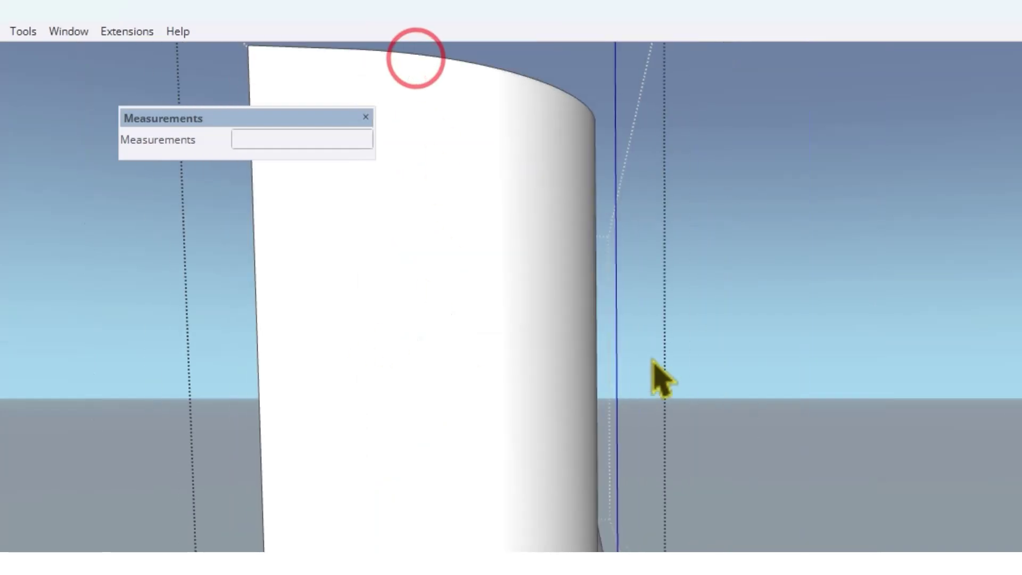
scroll(330, 373, "up", 2)
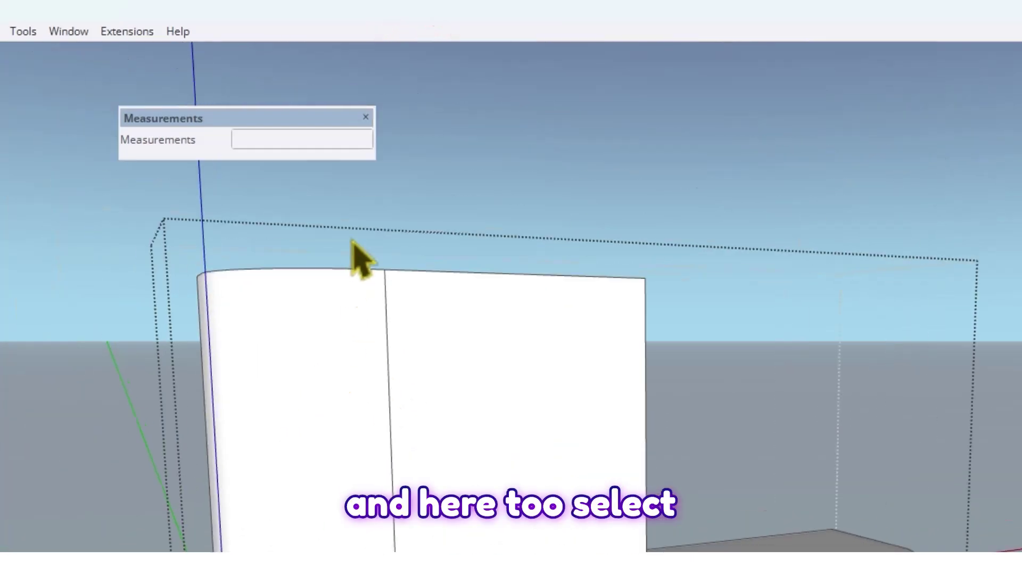
left_click(354, 237)
scroll(400, 525, "up", 2)
scroll(399, 524, "up", 3)
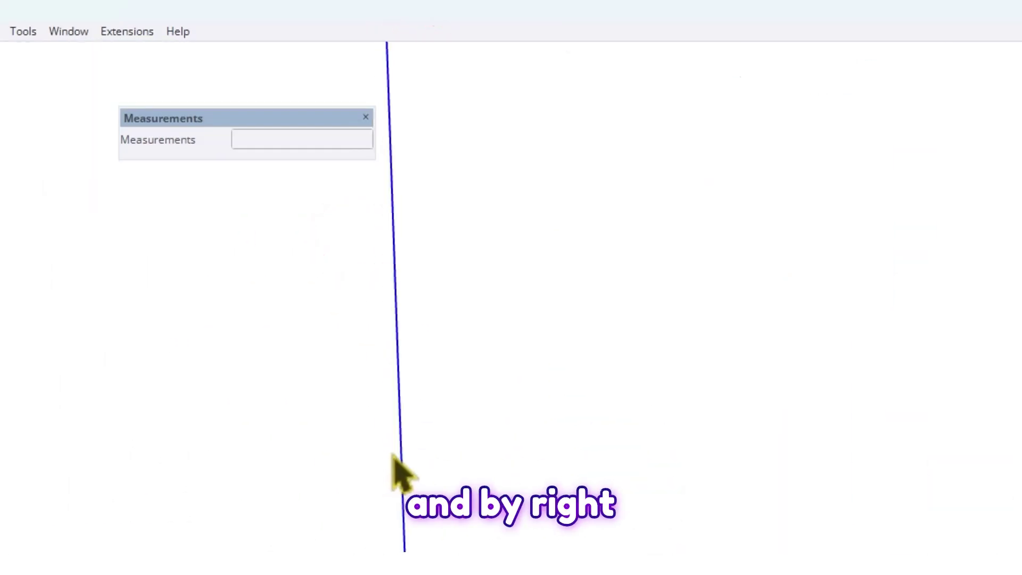
right_click(404, 489)
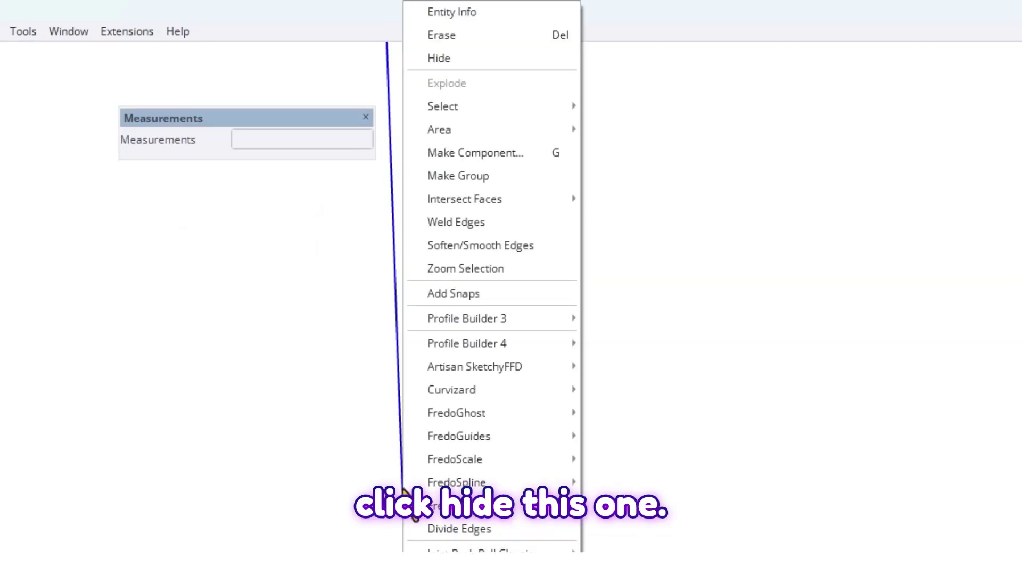
left_click(393, 41)
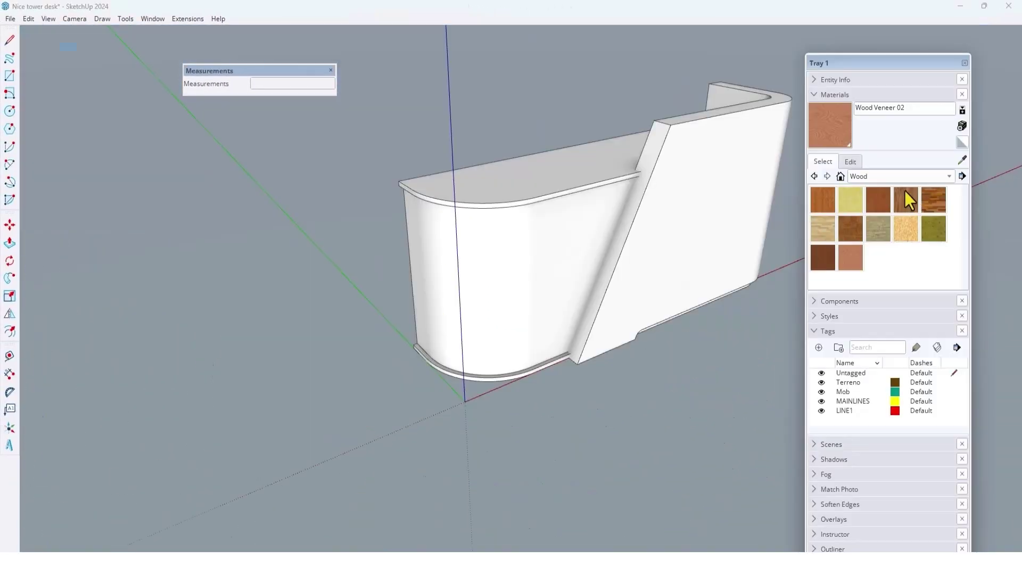
Step: Paint the front panel, curved support, countertop and base with 0030_OldLace from the Colors-Named materials
left_click(889, 176)
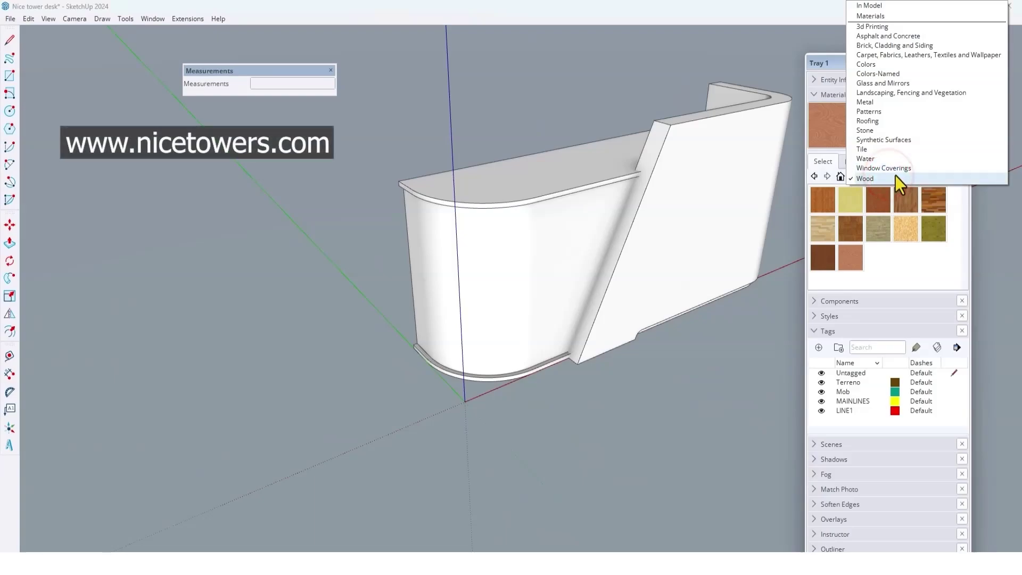
left_click(875, 74)
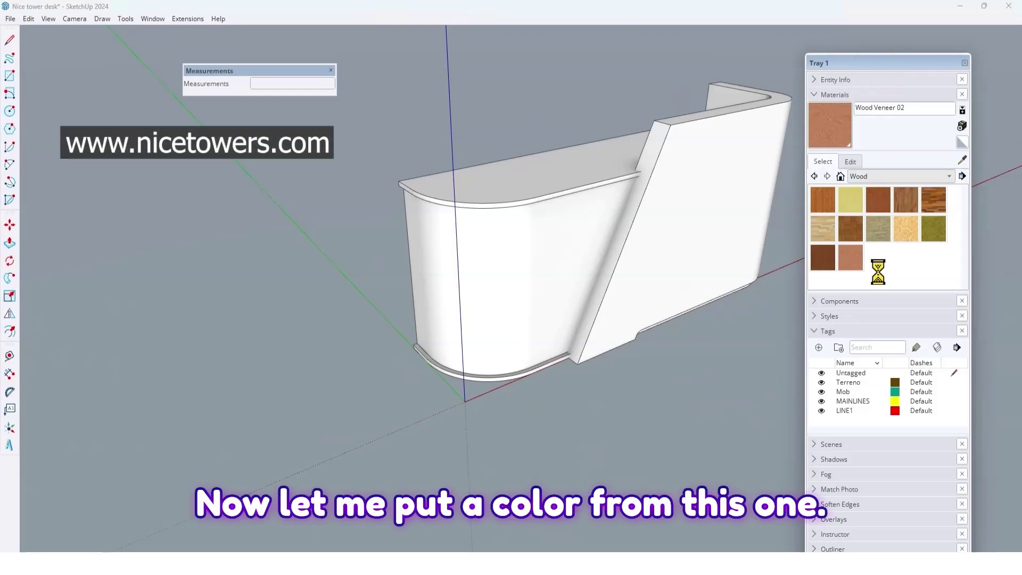
scroll(880, 269, "down", 3)
scroll(905, 240, "up", 5)
left_click(934, 199)
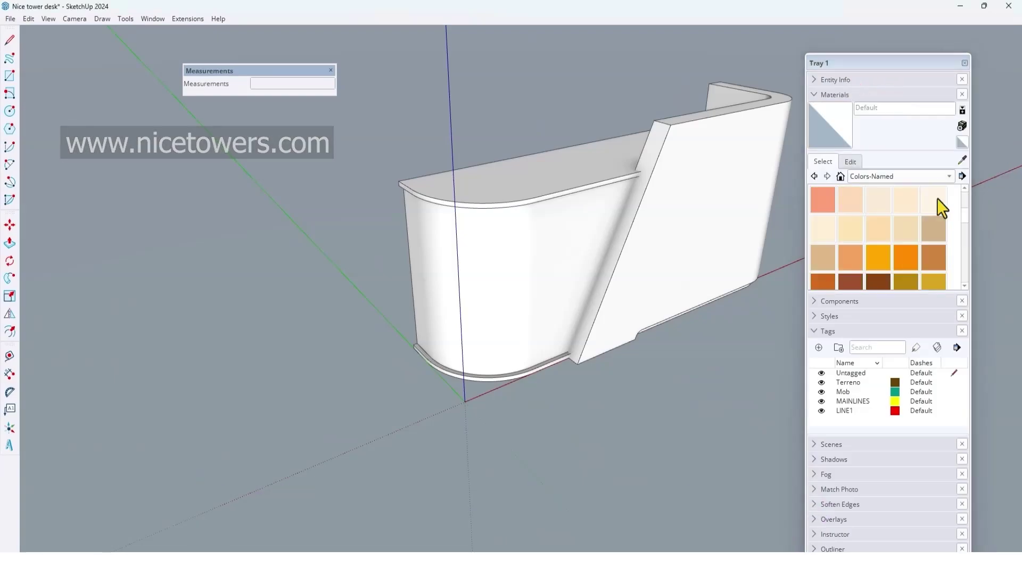
left_click(727, 204)
left_click(587, 216)
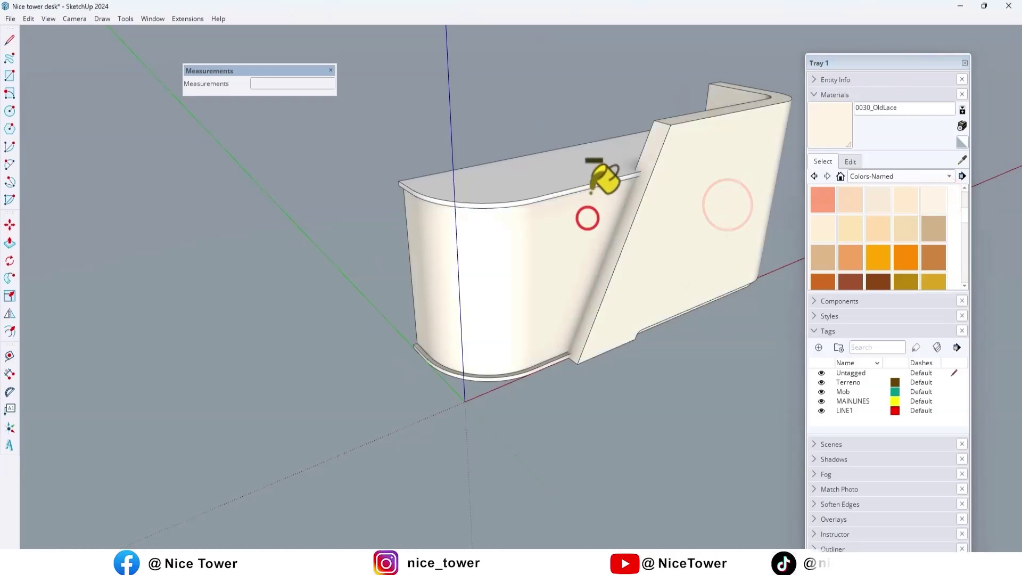
left_click(591, 175)
scroll(548, 345, "up", 3)
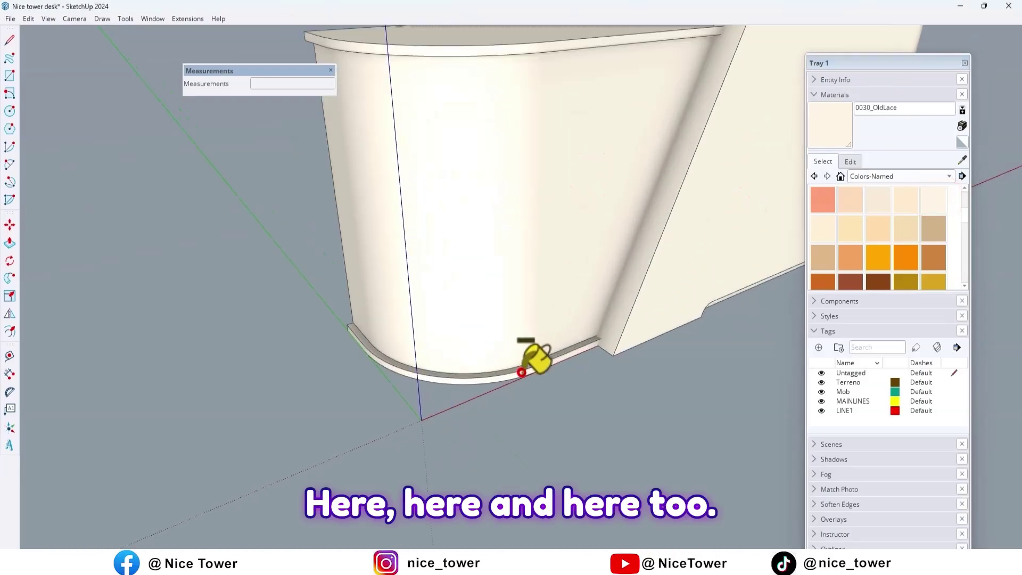
scroll(532, 365, "down", 5)
Step: Repaint the curved support panel's front, rounded and end faces with 0110_LightSlateGray
key("space")
left_click(477, 297)
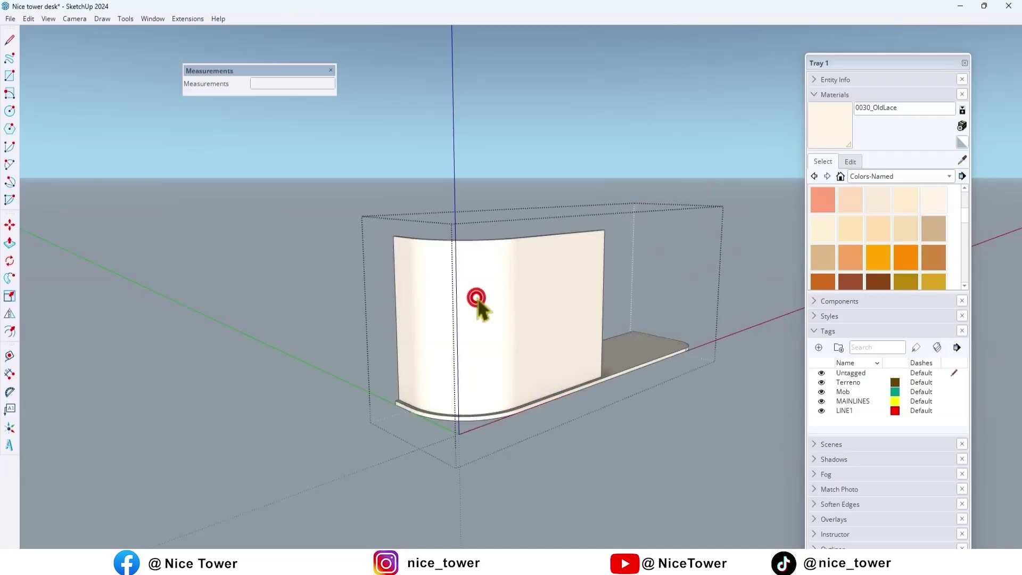
double_click(477, 297)
left_click(478, 297)
scroll(881, 238, "down", 5)
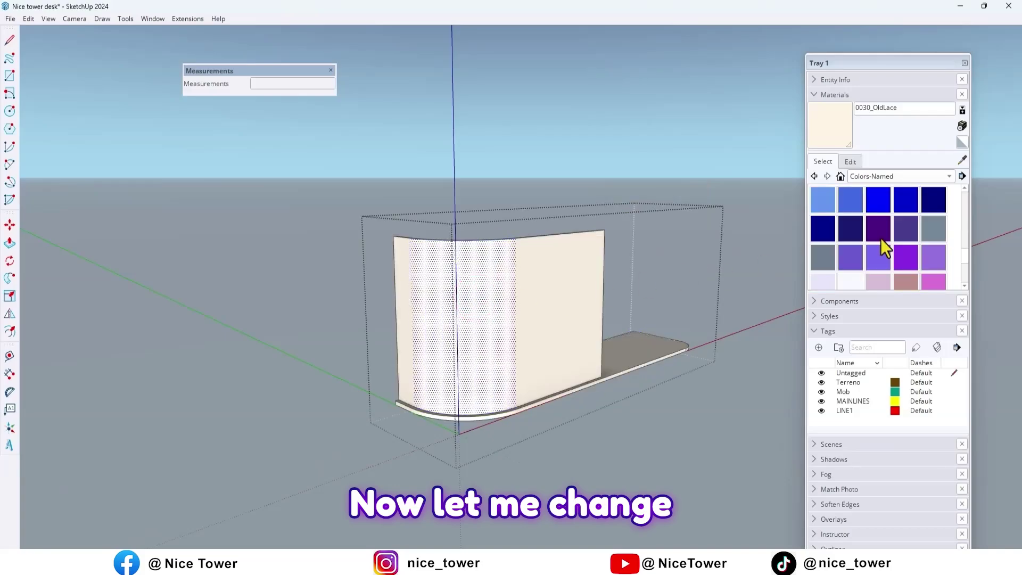
left_click(934, 228)
left_click(561, 283)
left_click(489, 287)
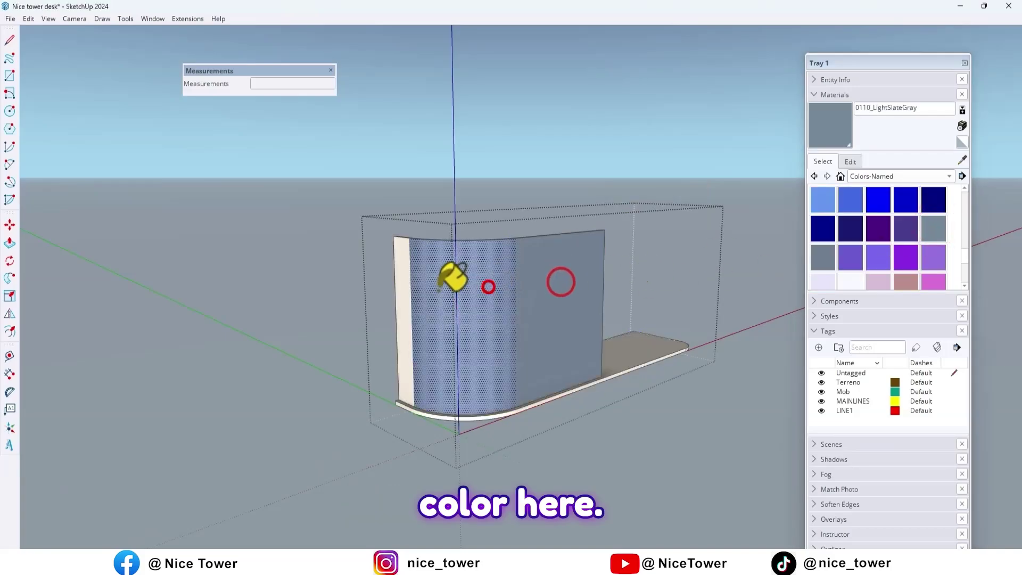
left_click(406, 279)
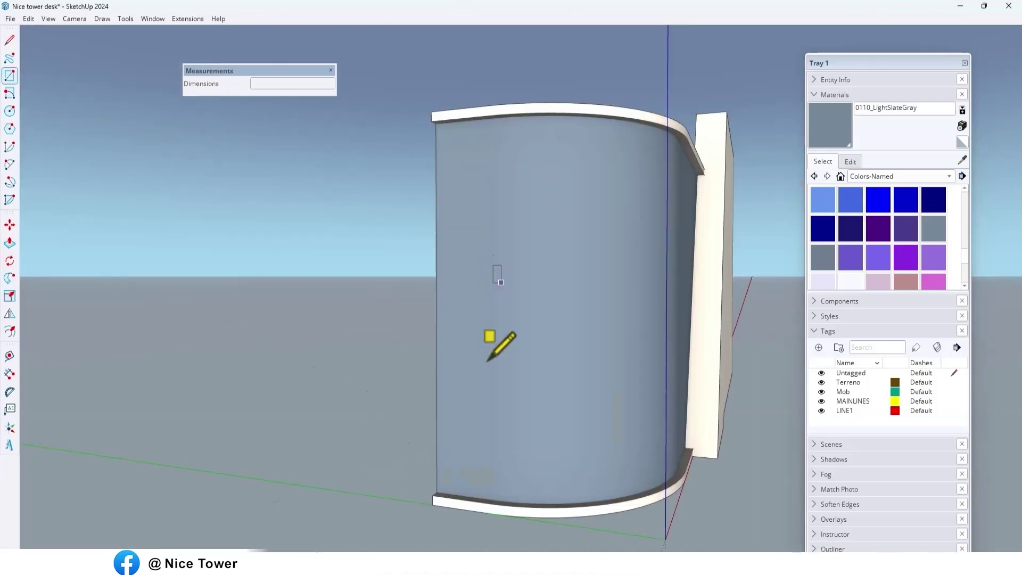
Step: Draw a vertical rectangle about 3 cm wide and 78 cm high along the curved panel's free edge, from base to countertop
scroll(449, 484, "up", 4)
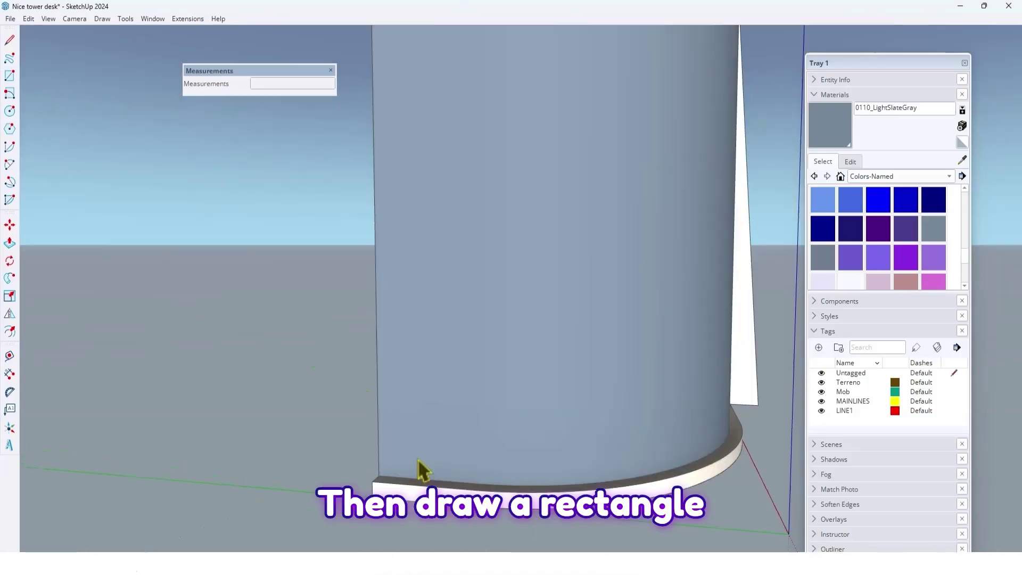
scroll(417, 462, "up", 3)
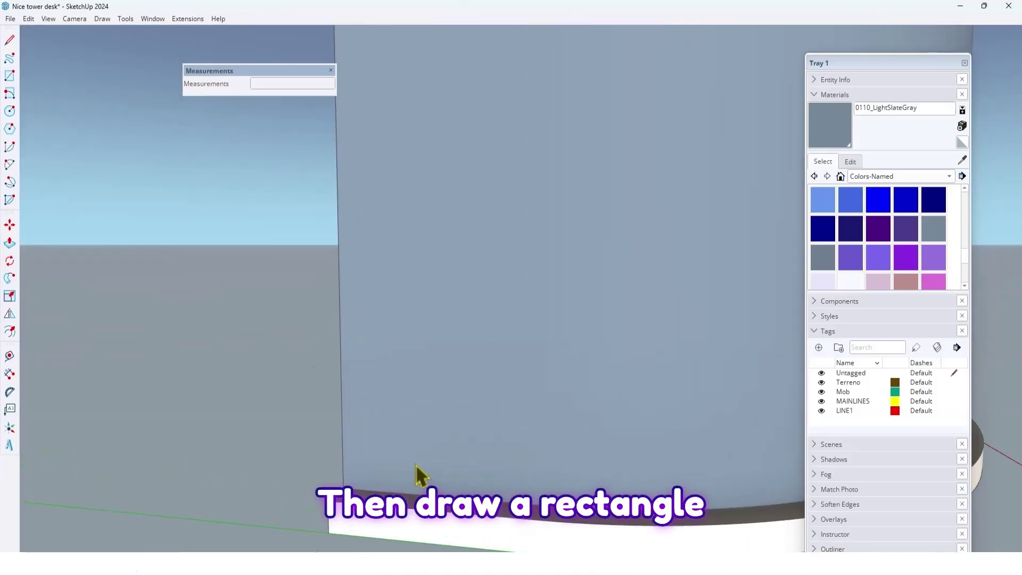
key("r")
scroll(416, 473, "up", 2)
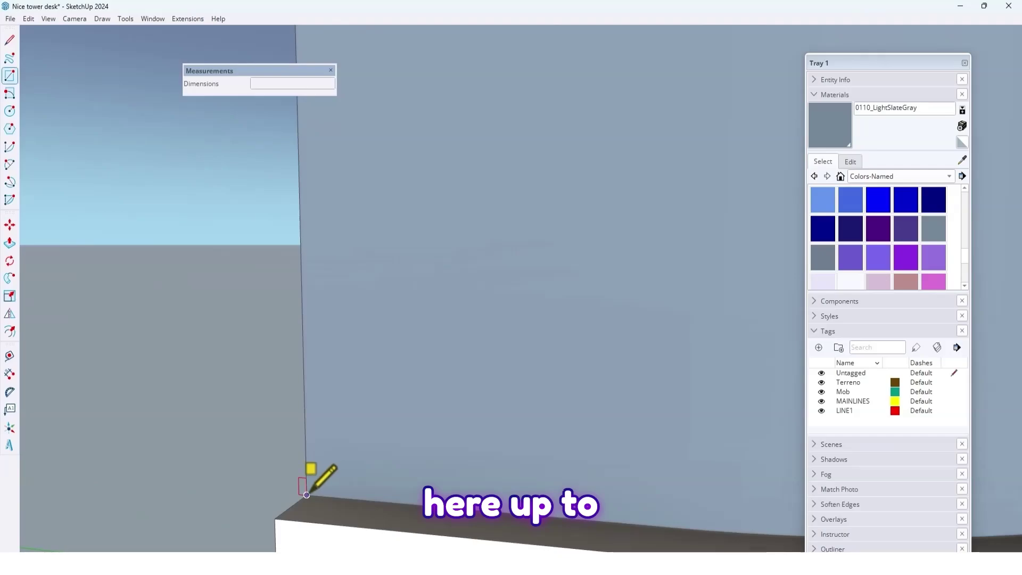
scroll(381, 470, "down", 6)
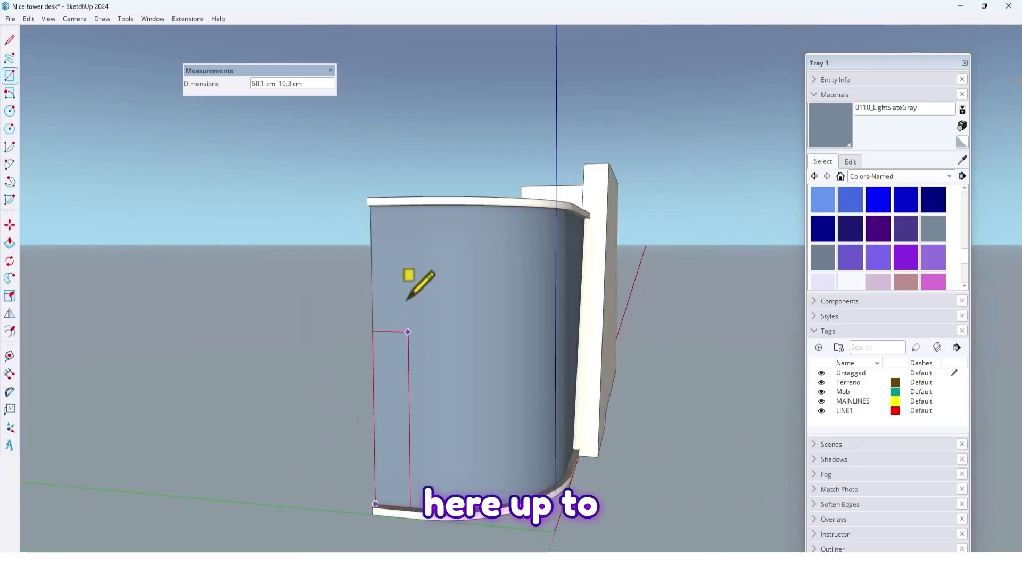
scroll(418, 281, "up", 3)
scroll(378, 215, "up", 4)
mouse_move(368, 178)
middle_mouse_down()
mouse_move(393, 172)
mouse_move(346, 171)
middle_mouse_up()
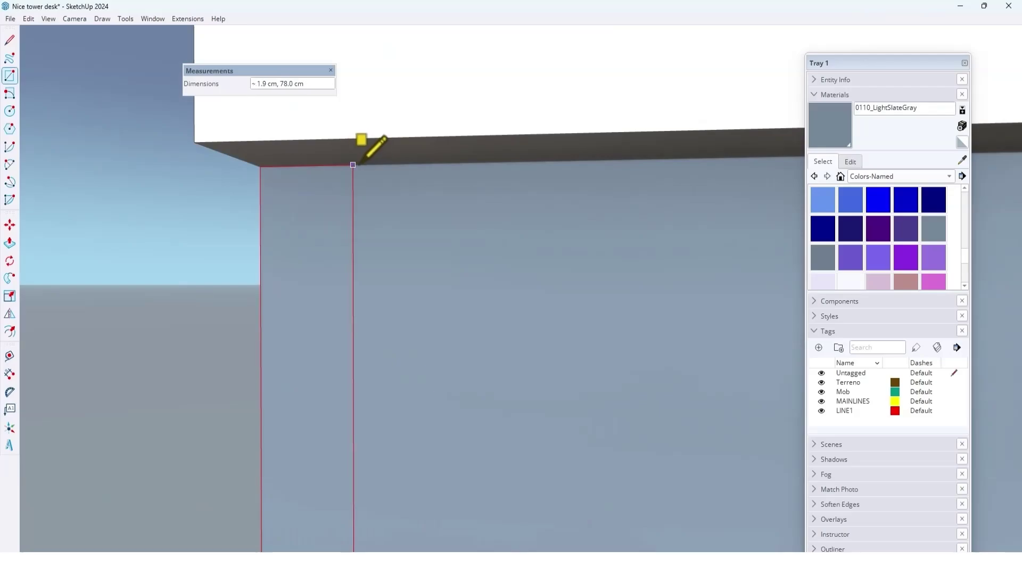
left_click(416, 164)
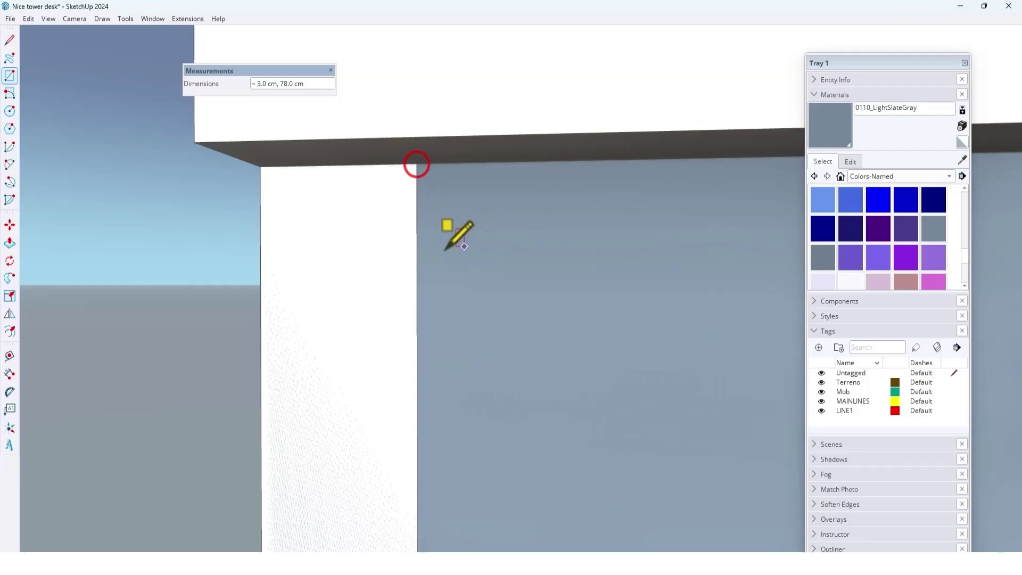
Step: Extrude the vertical rectangle out to the countertop's outer edge and make the resulting strip a group
scroll(444, 249, "down", 5)
middle_click_drag(410, 240, 336, 279)
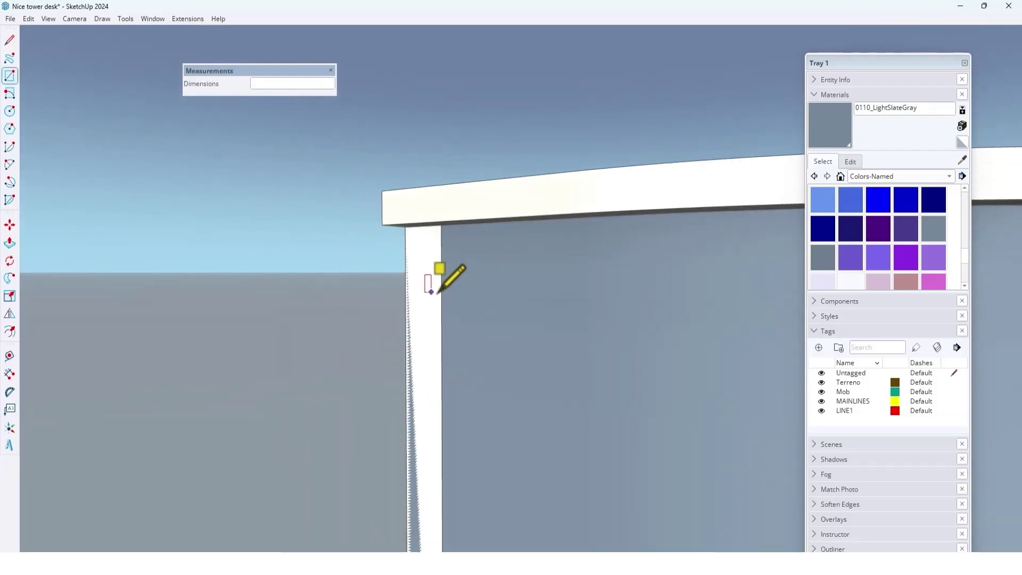
key("p")
left_click(433, 255)
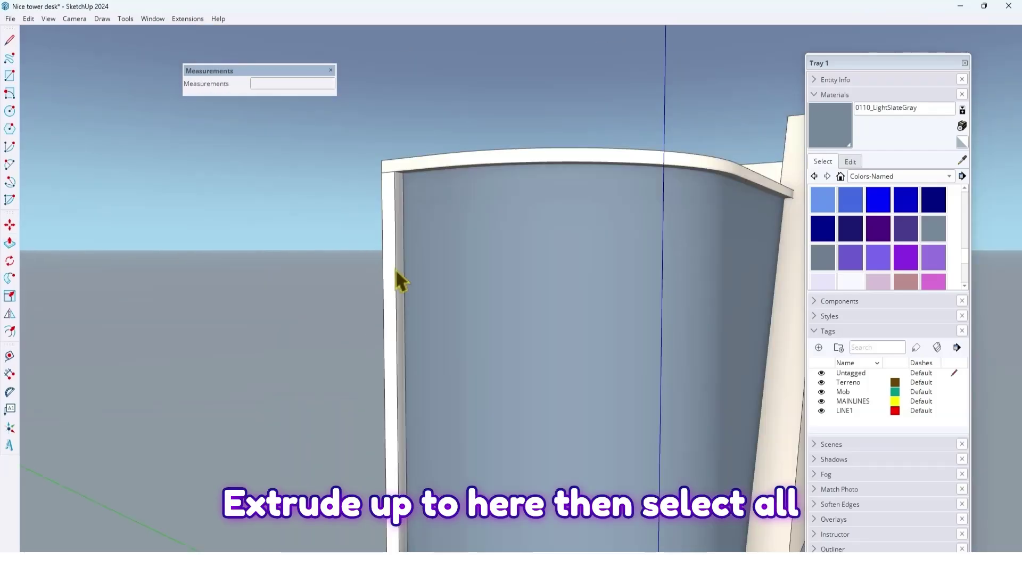
left_click(394, 269)
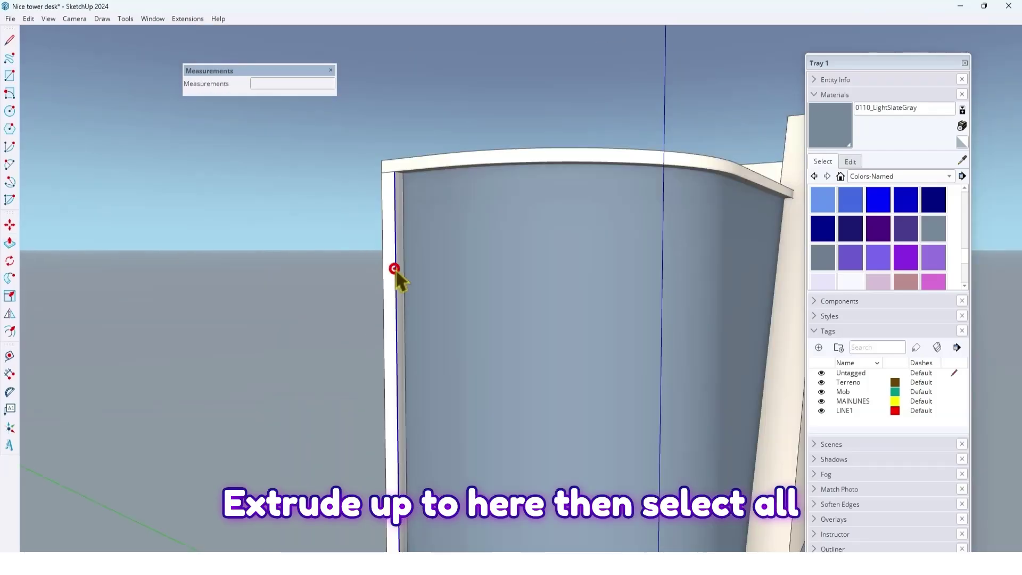
double_click(395, 269)
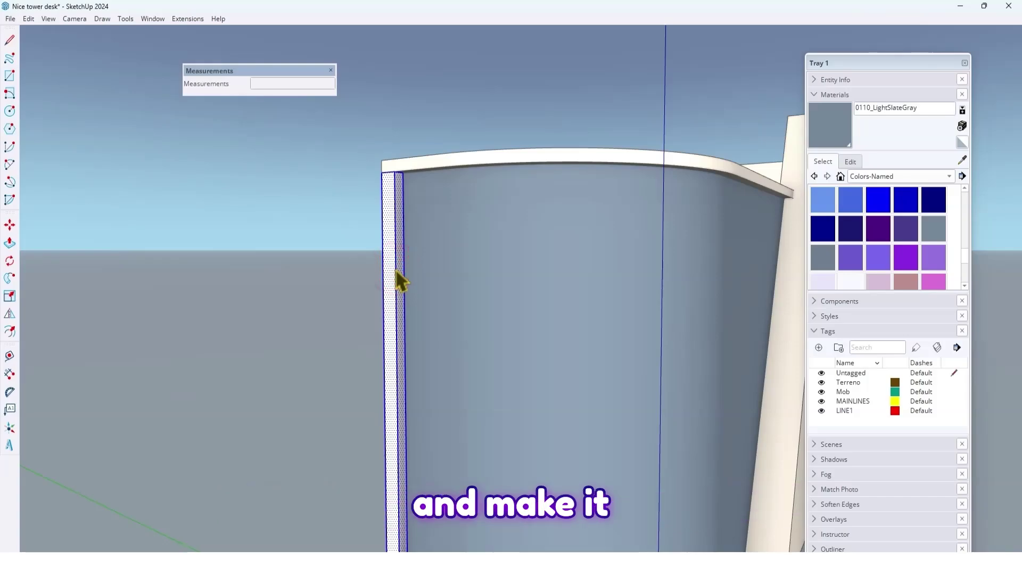
right_click(399, 279)
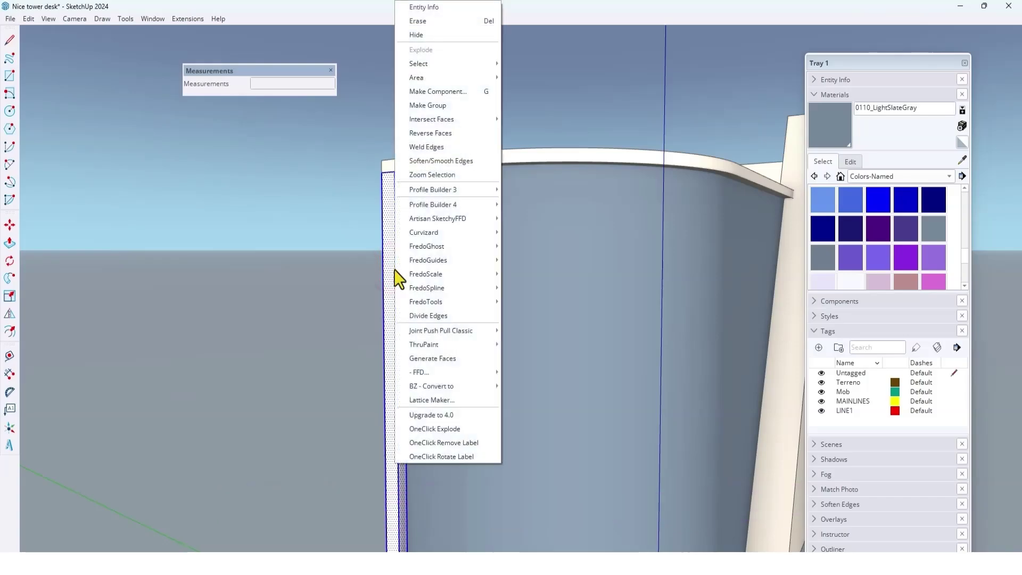
left_click(427, 105)
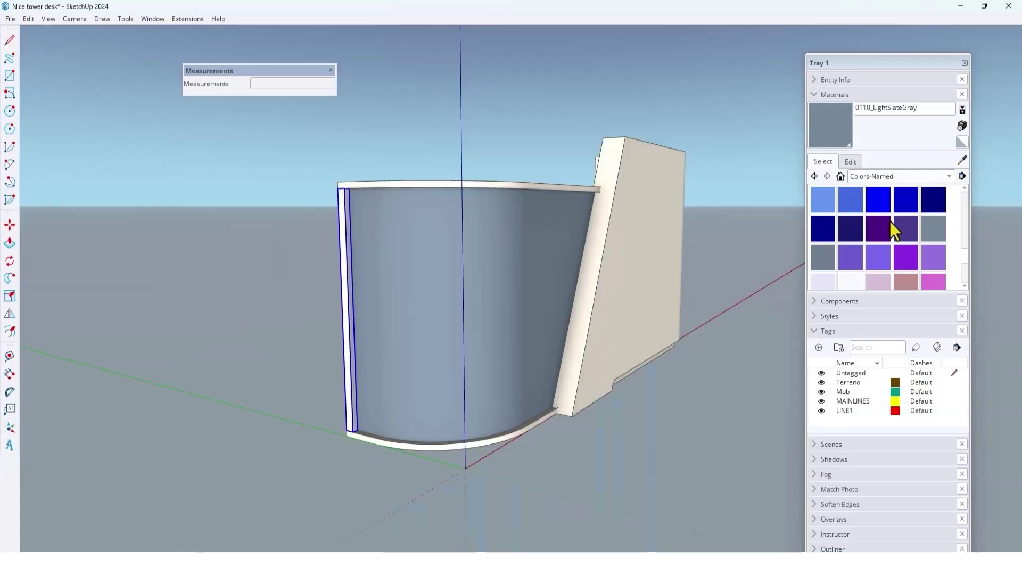
Step: Paint the vertical strip with 0119_RosyBrown from the Colors-Named materials
scroll(890, 222, "down", 1)
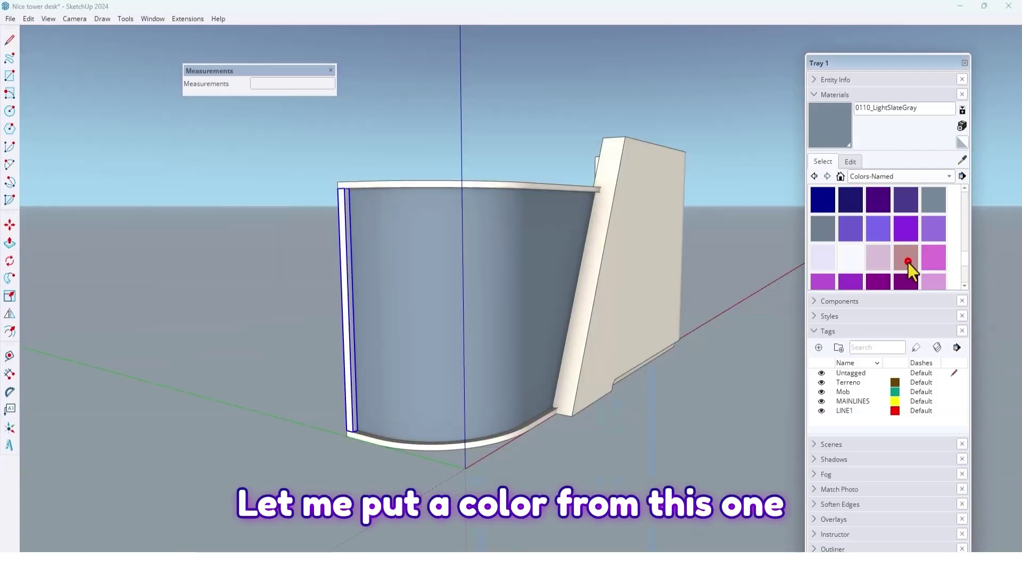
left_click(908, 262)
scroll(368, 218, "up", 2)
left_click(347, 224)
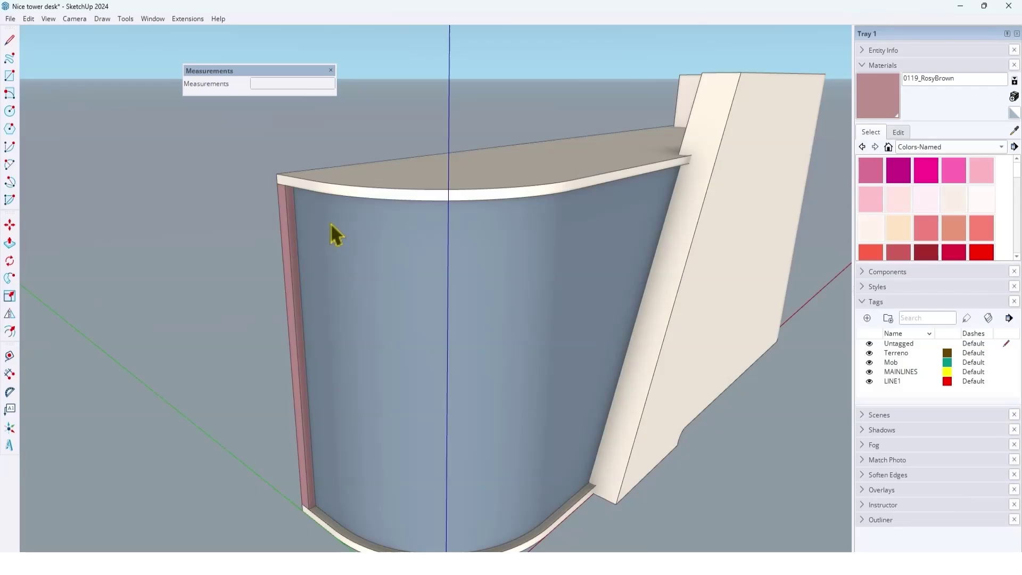
Step: Copy the curved support panel's narrow top face from inside its group, then close the group
triple_click(331, 223)
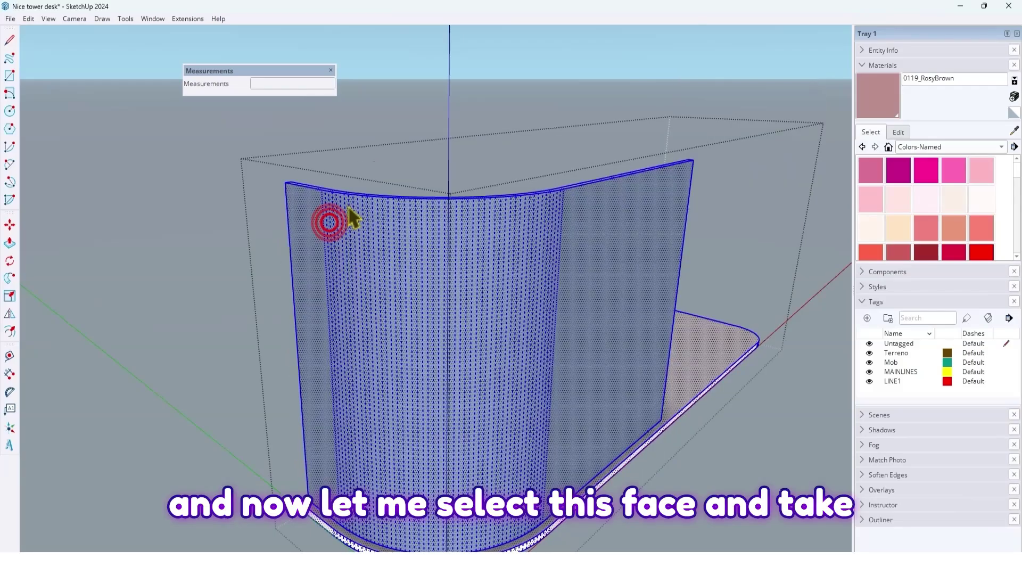
middle_click_drag(349, 209, 319, 335)
scroll(327, 184, "up", 1)
scroll(327, 183, "up", 1)
double_click(330, 174)
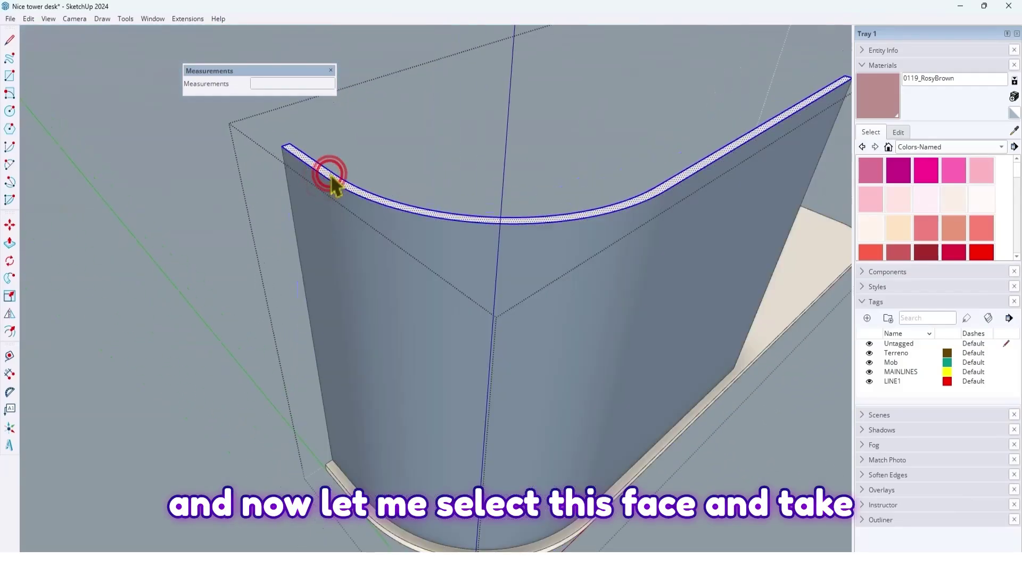
key("ctrl+c")
left_click(216, 181)
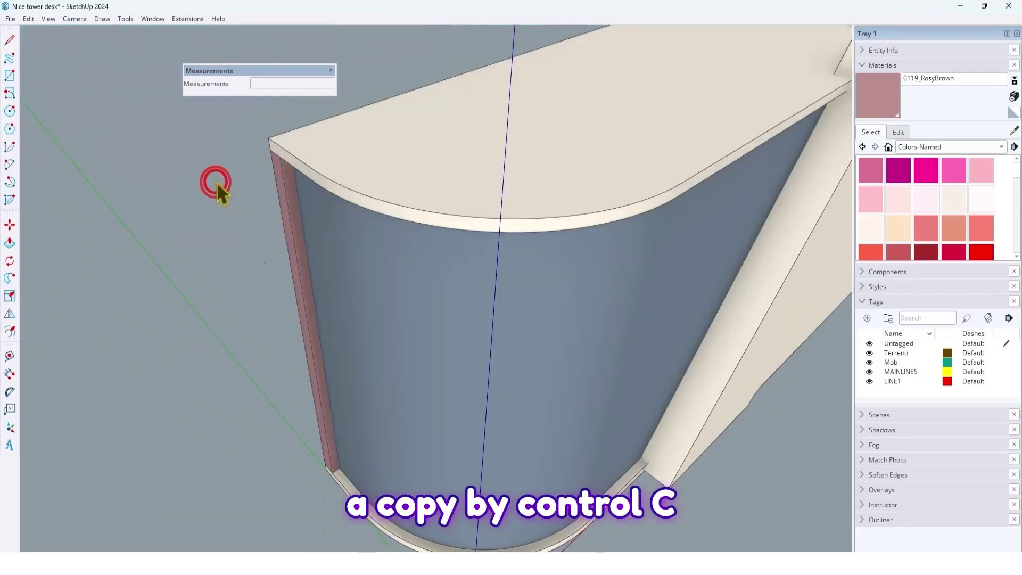
Step: Paste the curved face, align its end corner with the vertical strip's top corner, and raise it above the countertop
middle_click_drag(245, 187, 298, 210)
scroll(297, 210, "up", 2)
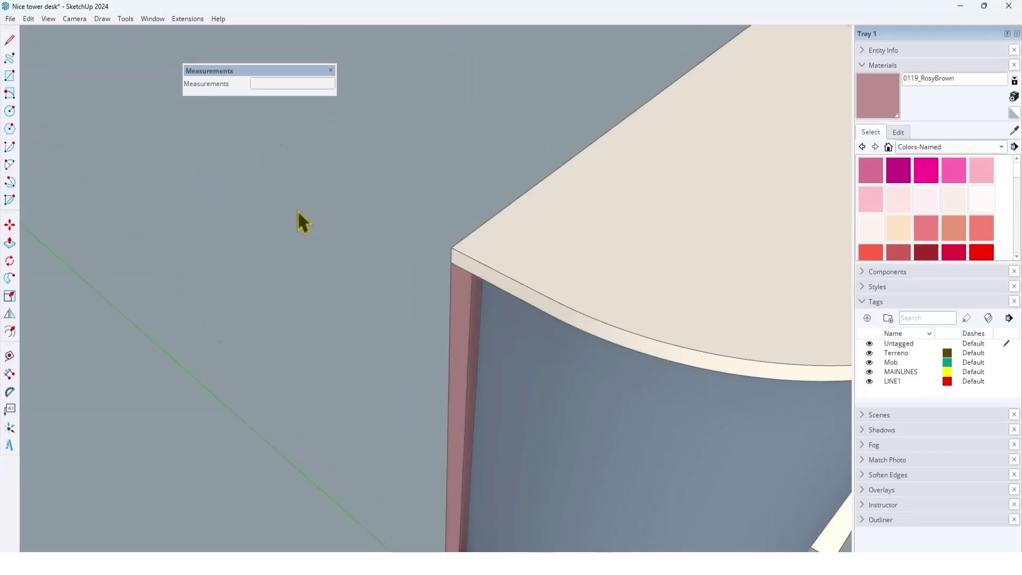
key("ctrl+v")
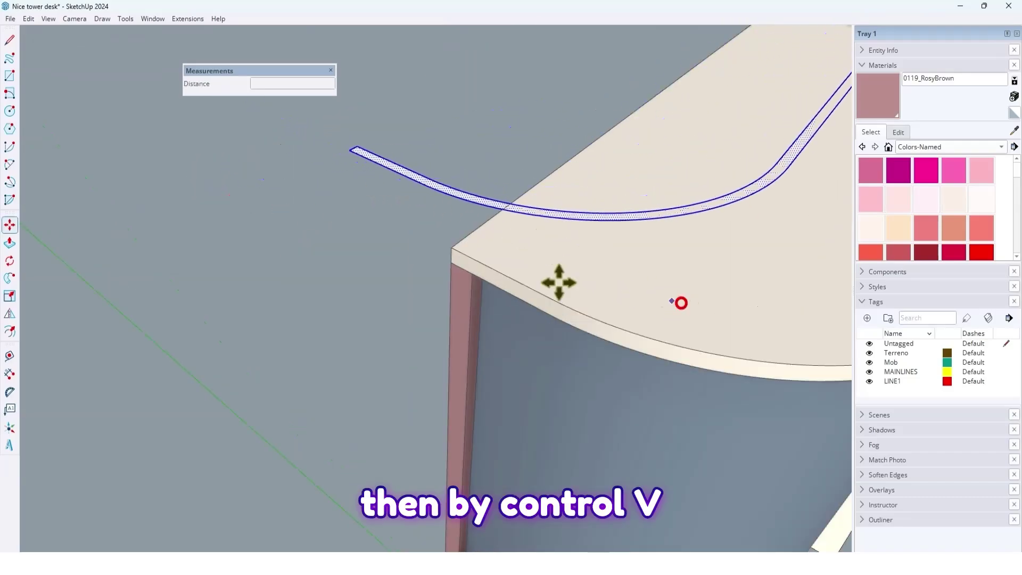
middle_click_drag(559, 282, 370, 300)
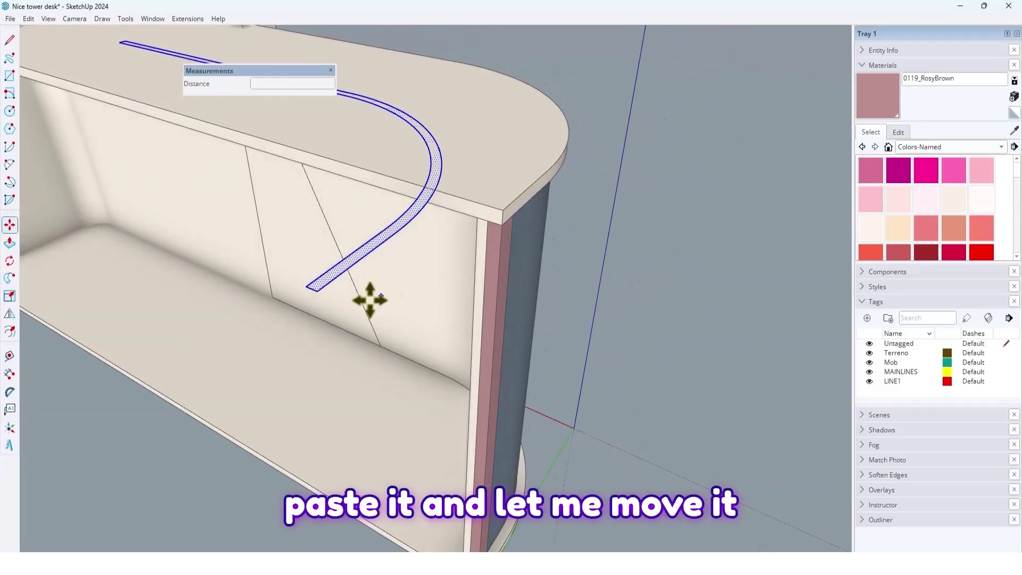
left_click(318, 291)
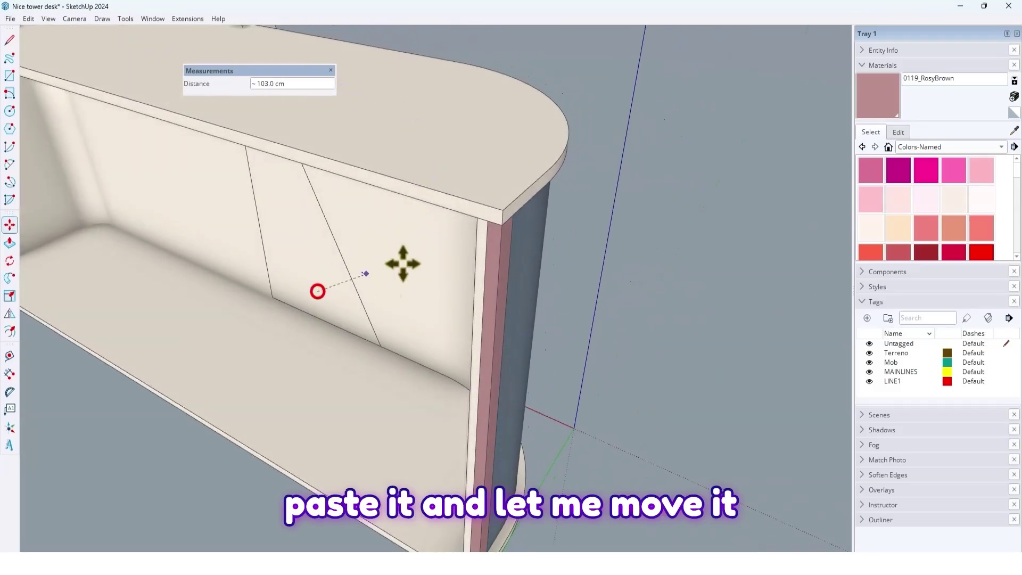
left_click(488, 222)
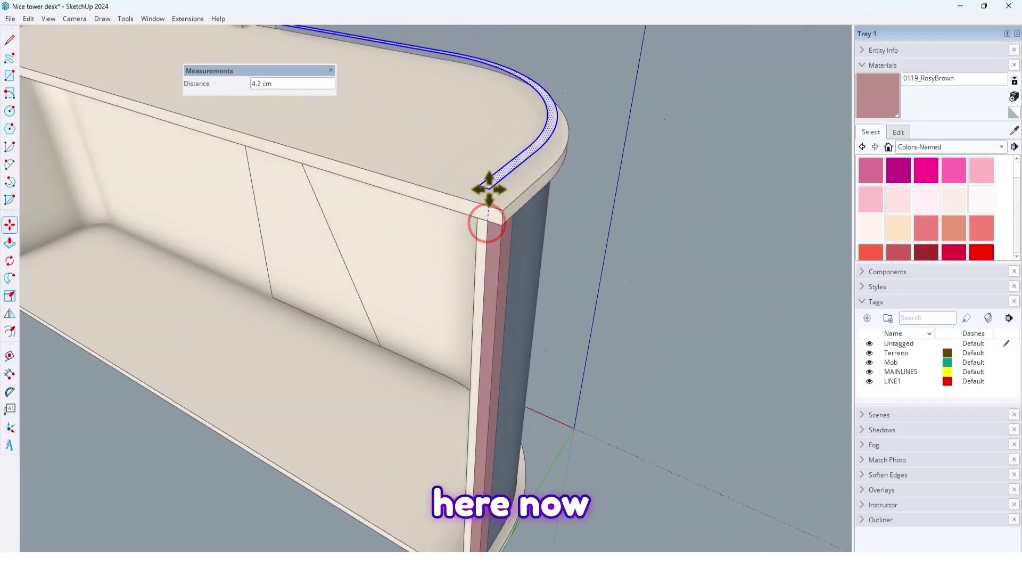
left_click(489, 168)
middle_click_drag(542, 187, 453, 324)
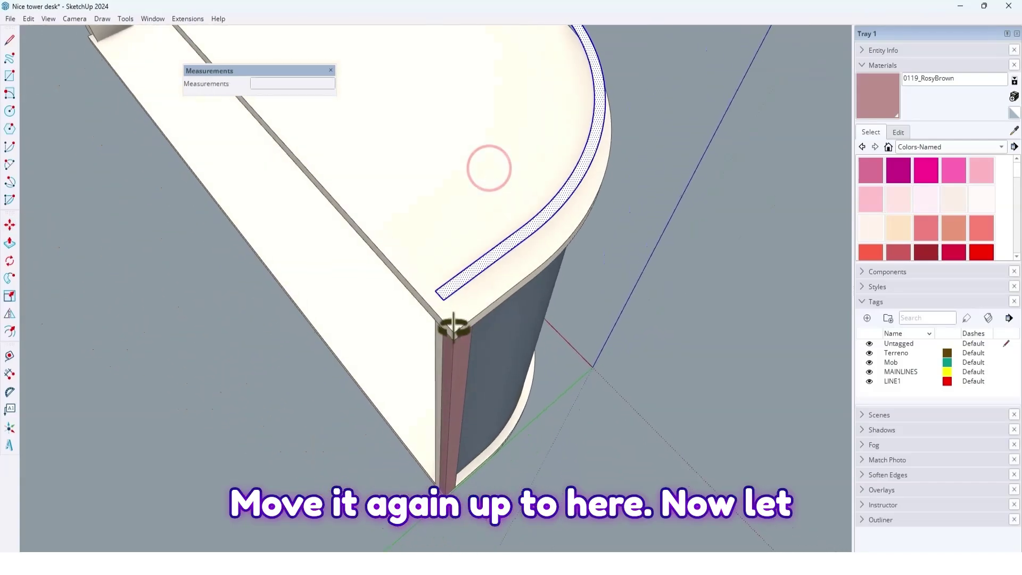
key("space")
Step: Erase the pasted face's two short end edges and its inner curve, leaving only the outer curve
scroll(438, 293, "up", 2)
scroll(439, 301, "up", 2)
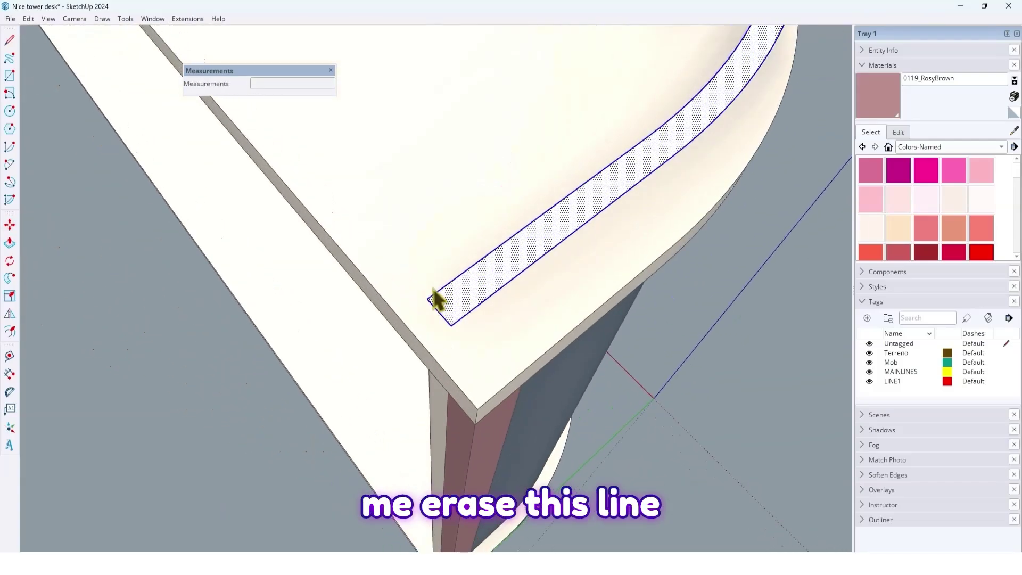
scroll(434, 281, "down", 2)
left_click(431, 279)
mouse_move(446, 319)
middle_mouse_down()
mouse_move(486, 405)
mouse_move(520, 411)
mouse_move(442, 245)
middle_mouse_up()
scroll(424, 167, "up", 3)
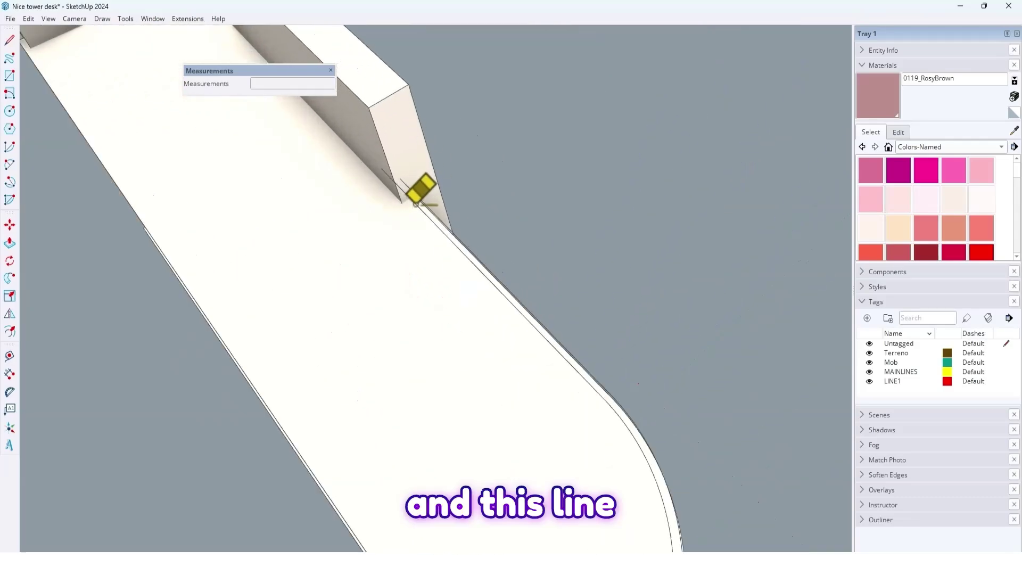
scroll(410, 213, "down", 3)
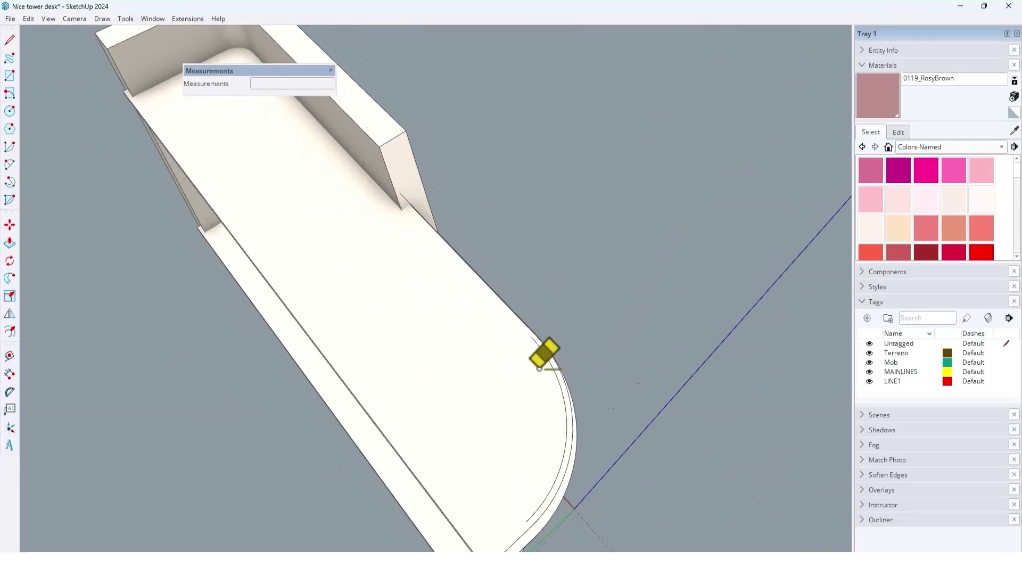
scroll(548, 365, "up", 2)
left_click(550, 364)
middle_click_drag(500, 360, 591, 305)
scroll(599, 320, "up", 4)
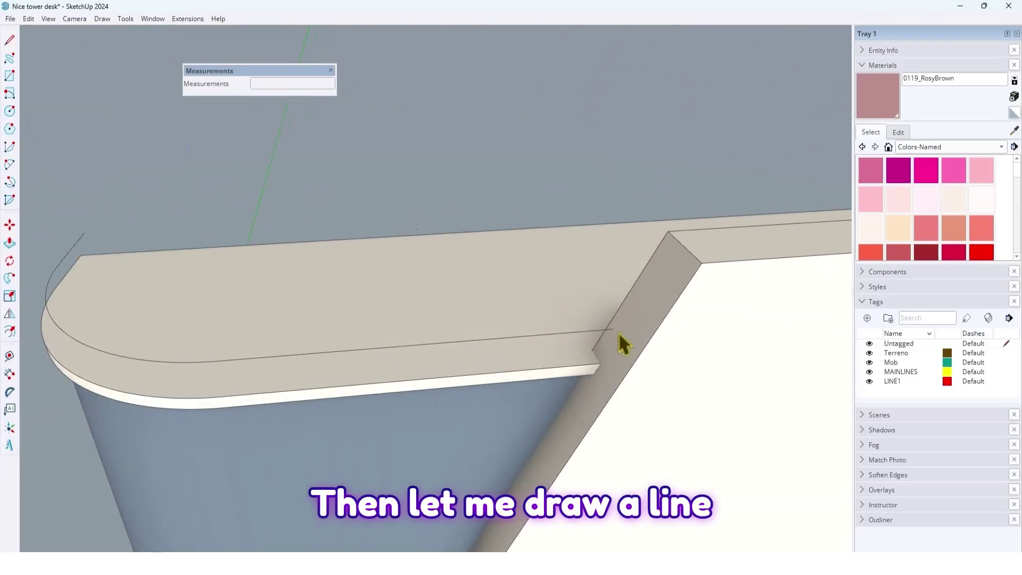
Step: Draw a short line along the green axis from the curve's end at the slanted front panel
key("l")
scroll(612, 330, "up", 2)
left_click(603, 295)
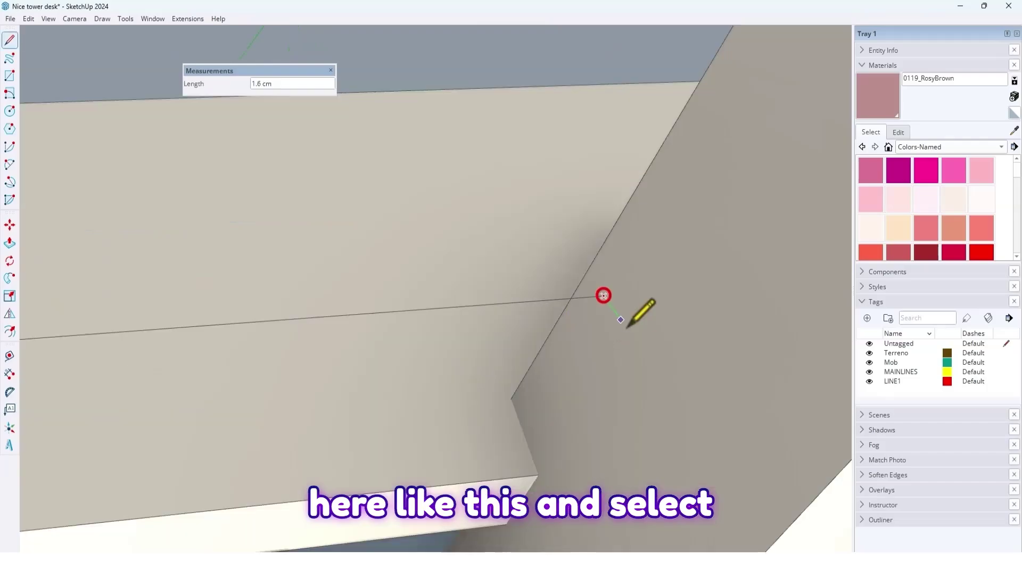
left_click(630, 330)
key("space")
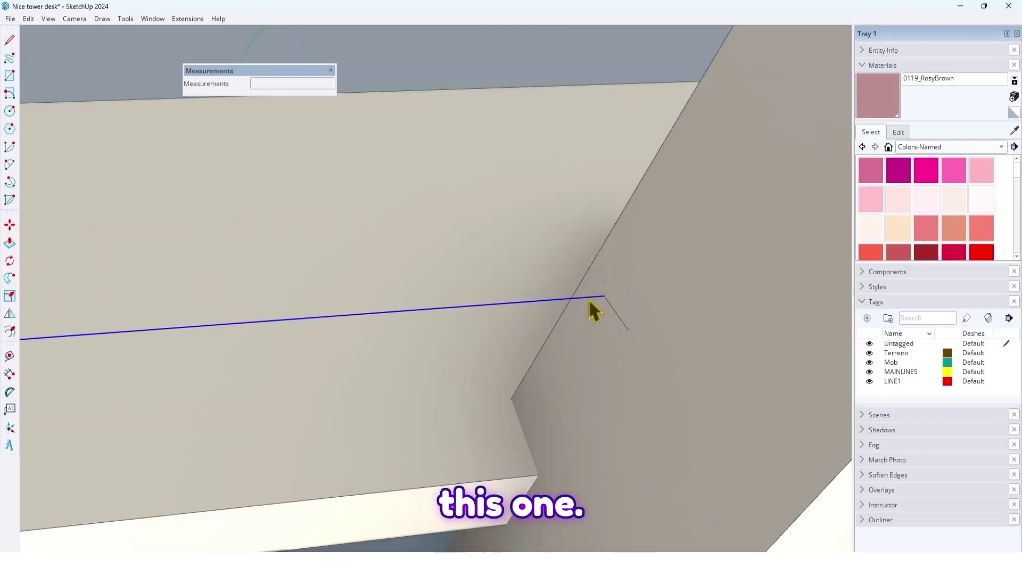
Step: Select the complete curve above the countertop and copy it straight up along the blue axis
scroll(623, 331, "down", 5)
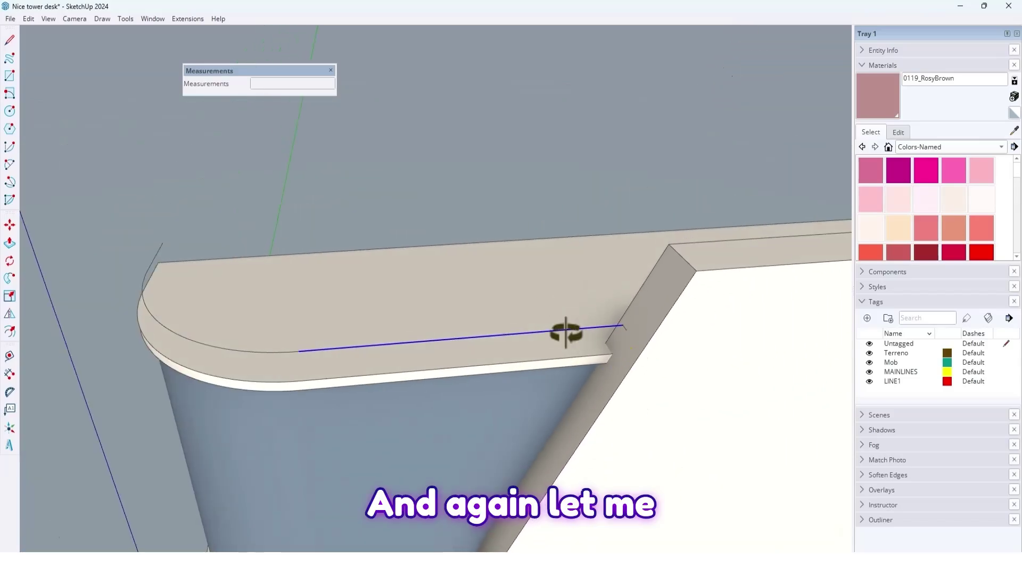
middle_click_drag(563, 333, 585, 149)
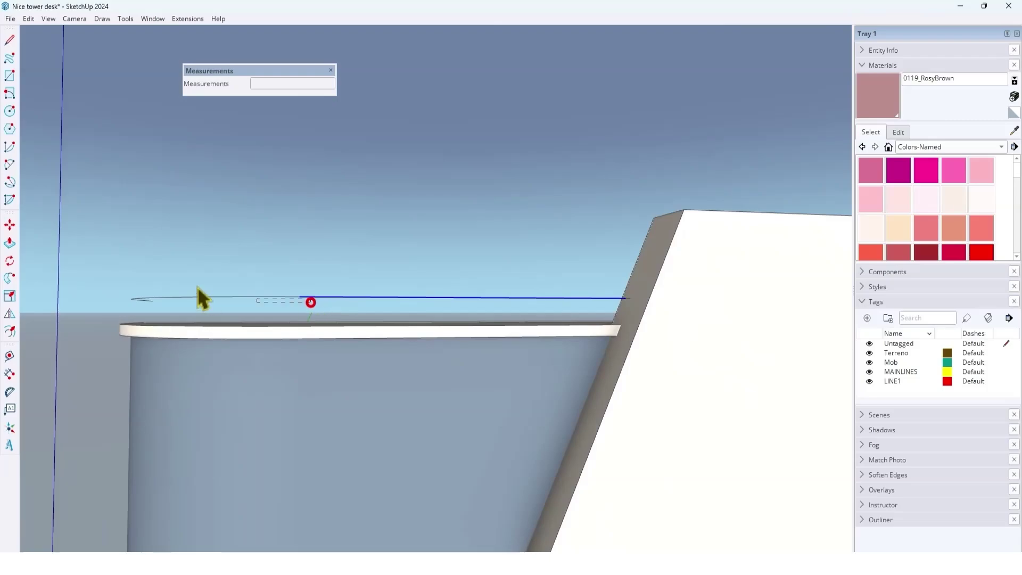
left_click_drag(197, 287, 128, 267)
middle_click_drag(174, 279, 343, 383)
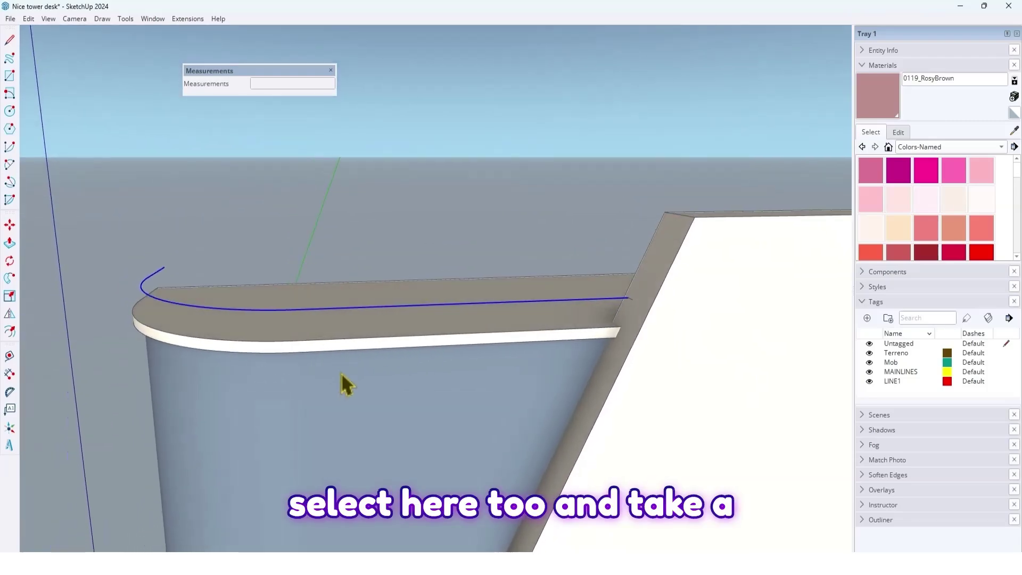
key("m")
key("ctrl")
left_click(665, 373)
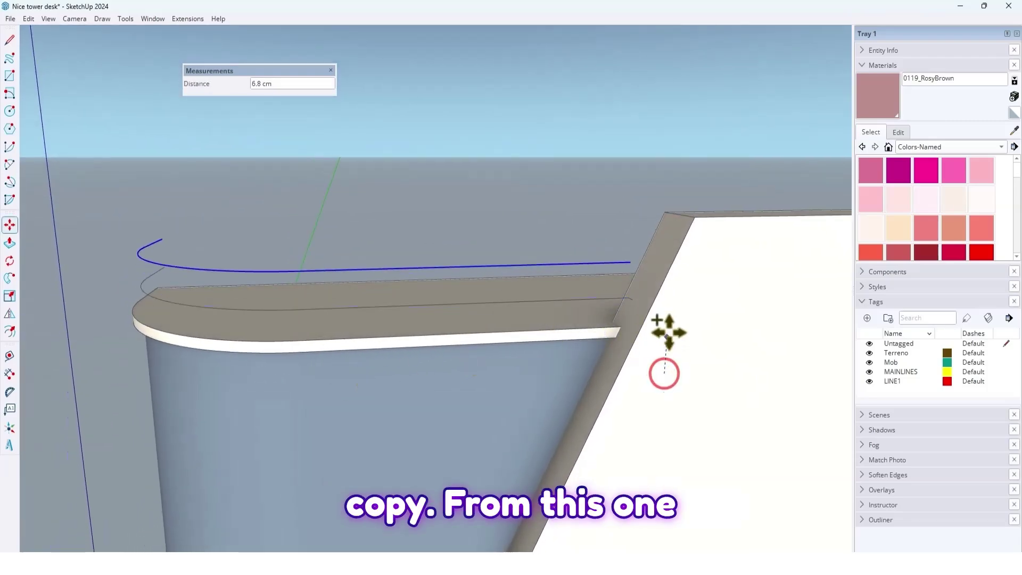
left_click(670, 304)
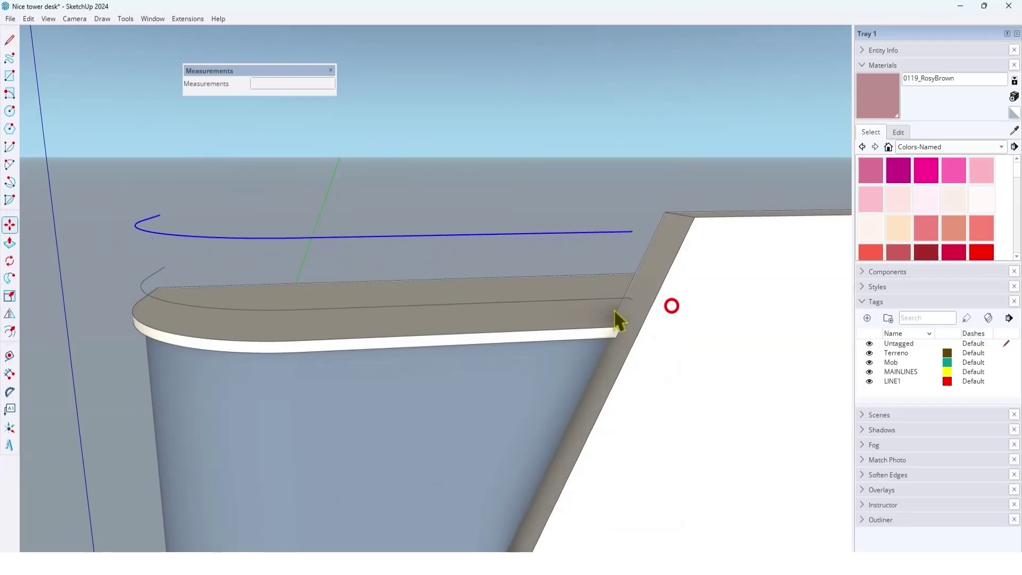
Step: Delete the lower of the two curves above the countertop, keeping only the raised copy
key("space")
left_click(609, 301)
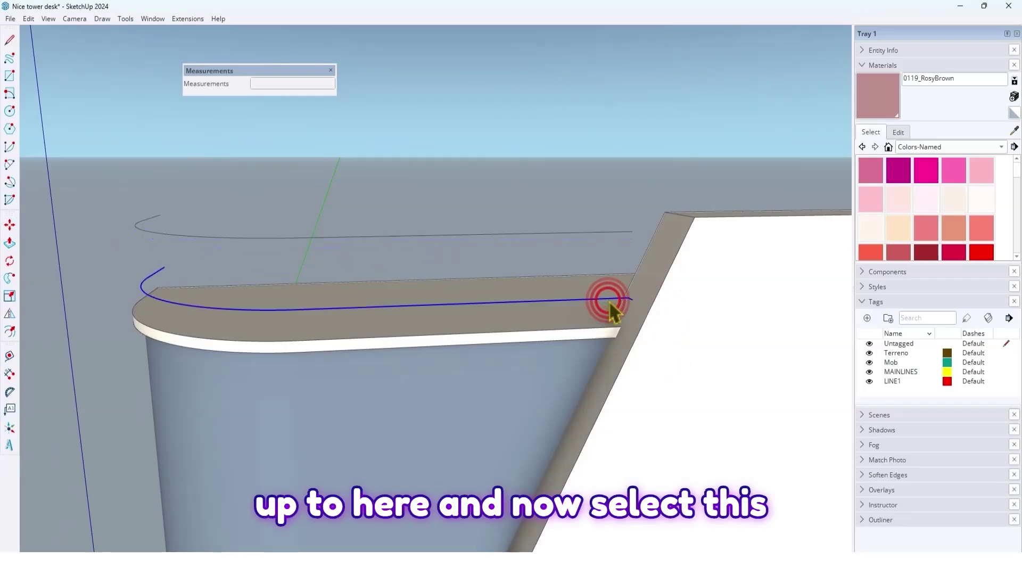
key("Delete")
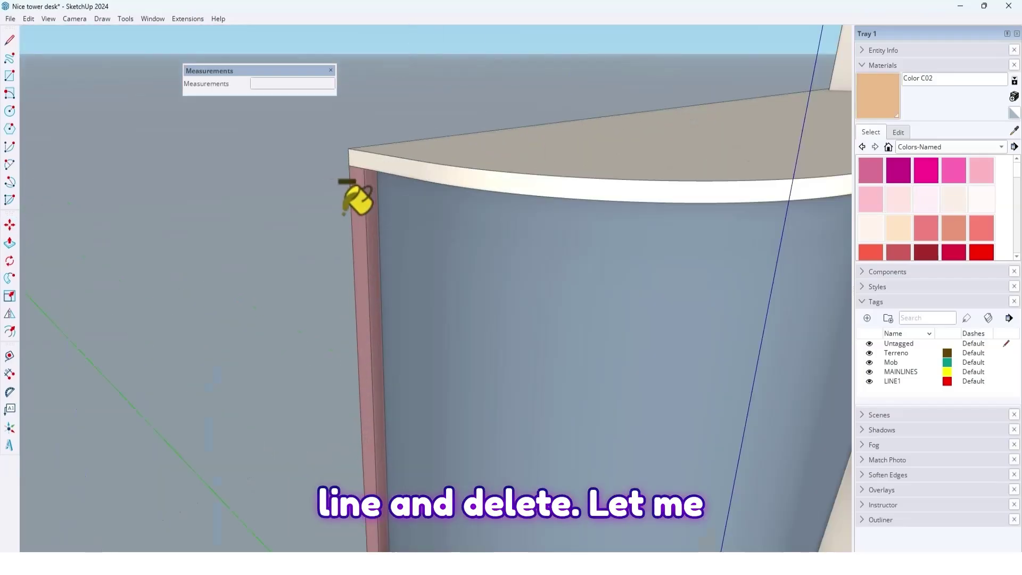
Step: Paint the vertical strip at the end of the curved panel with the Color C02 material
scroll(344, 214, "up", 3)
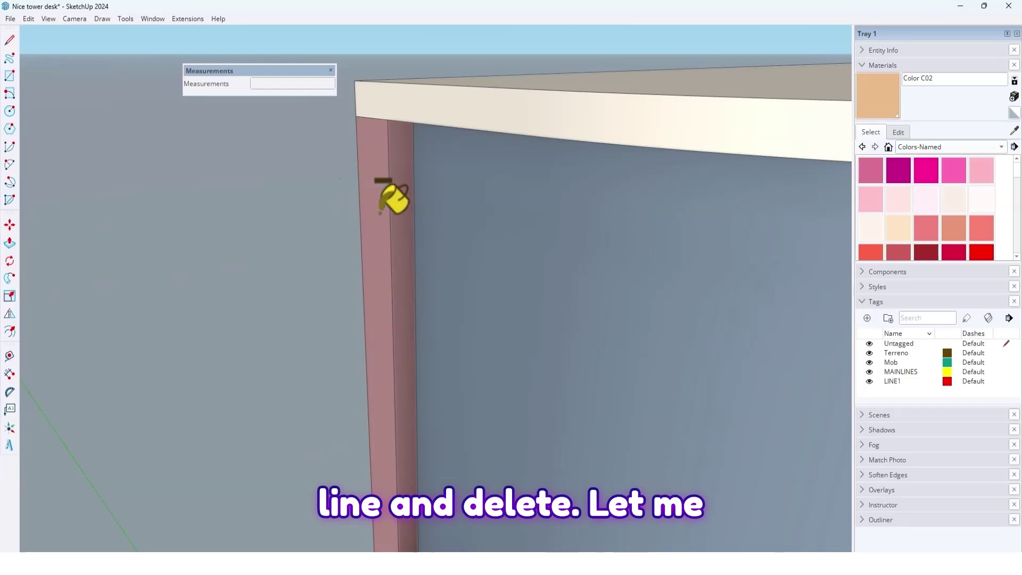
left_click(388, 195)
scroll(376, 205, "down", 6)
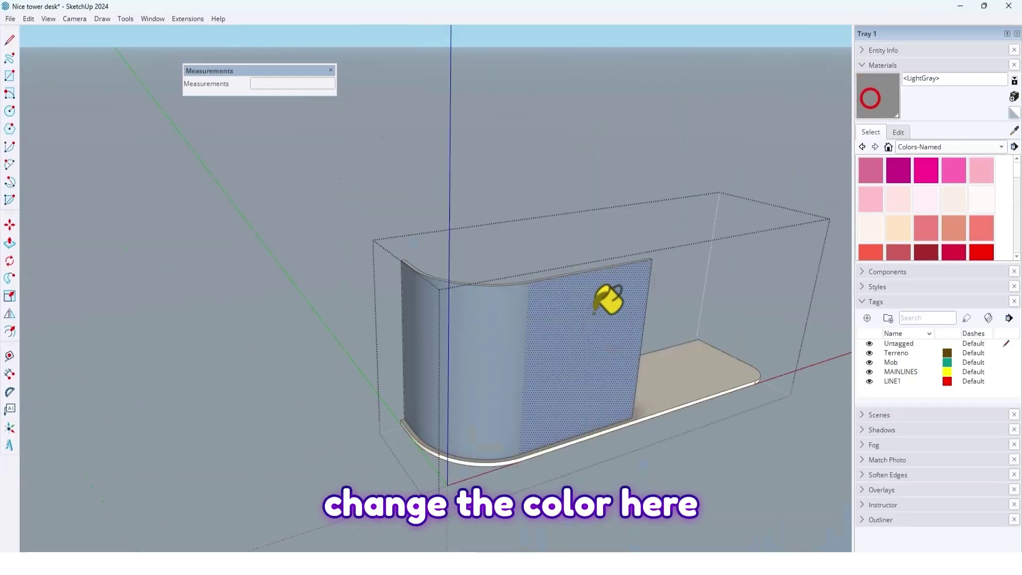
Step: Paint the straight and curved outer faces of the curved support panel LightGray and close the group
left_click(589, 318)
left_click(511, 319)
left_click(408, 307)
key("space")
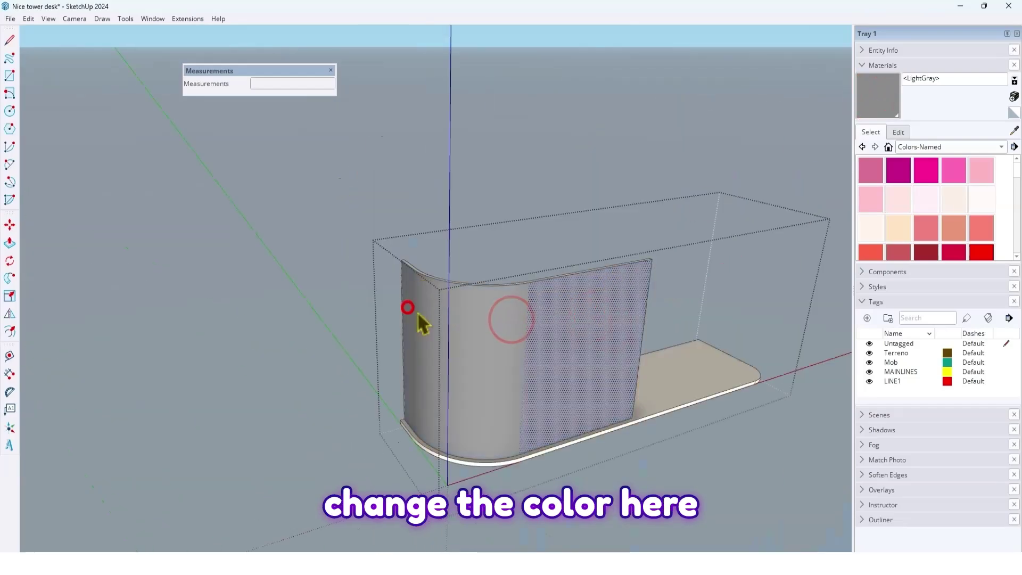
key("Escape")
Step: Run Copy Along Curve on the vertical strip, using the curve above the countertop as the path
scroll(436, 330, "up", 2)
middle_click_drag(319, 255, 351, 243)
scroll(421, 213, "up", 5)
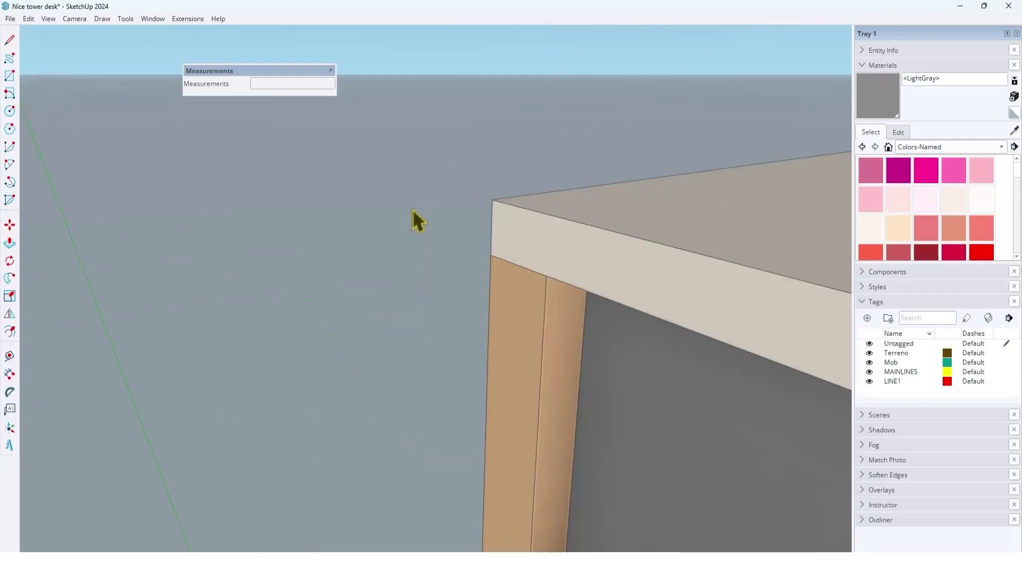
scroll(315, 292, "down", 2)
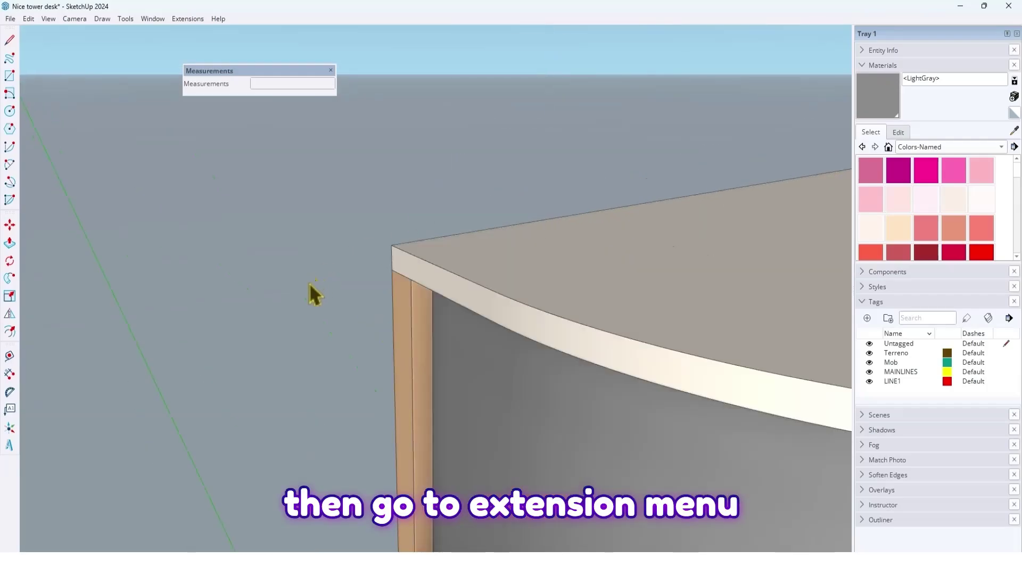
left_click(189, 19)
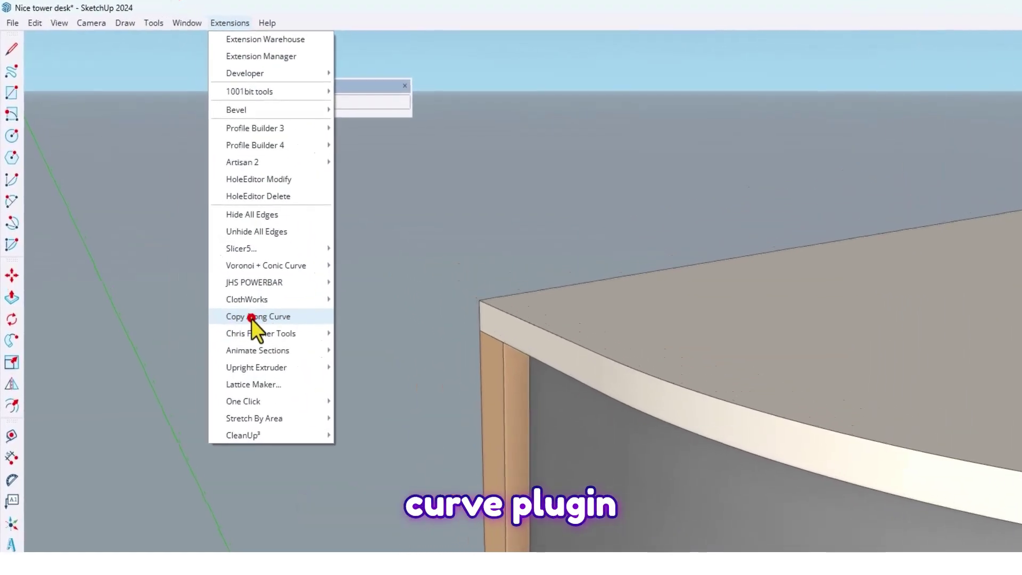
left_click(251, 316)
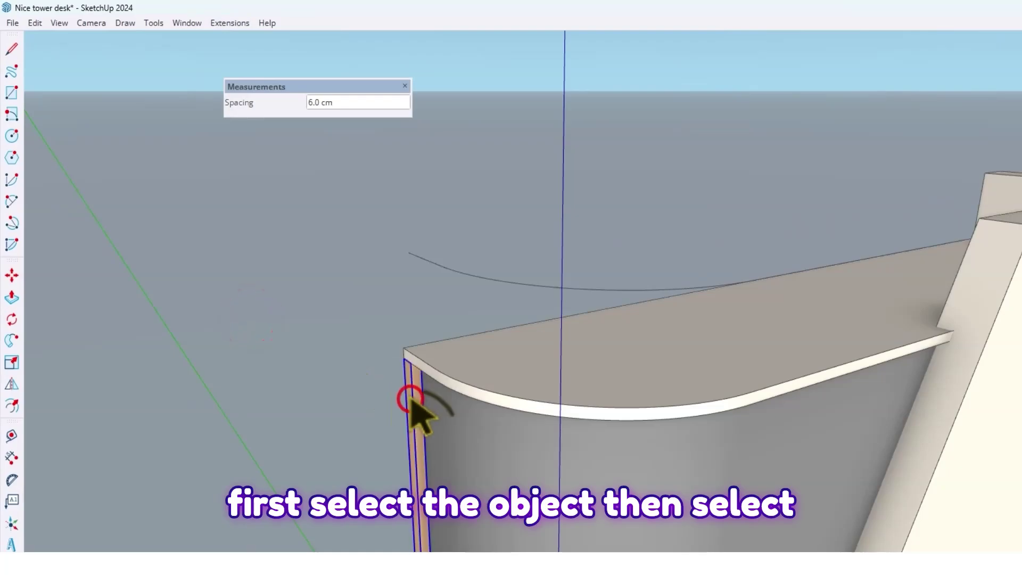
left_click(419, 257)
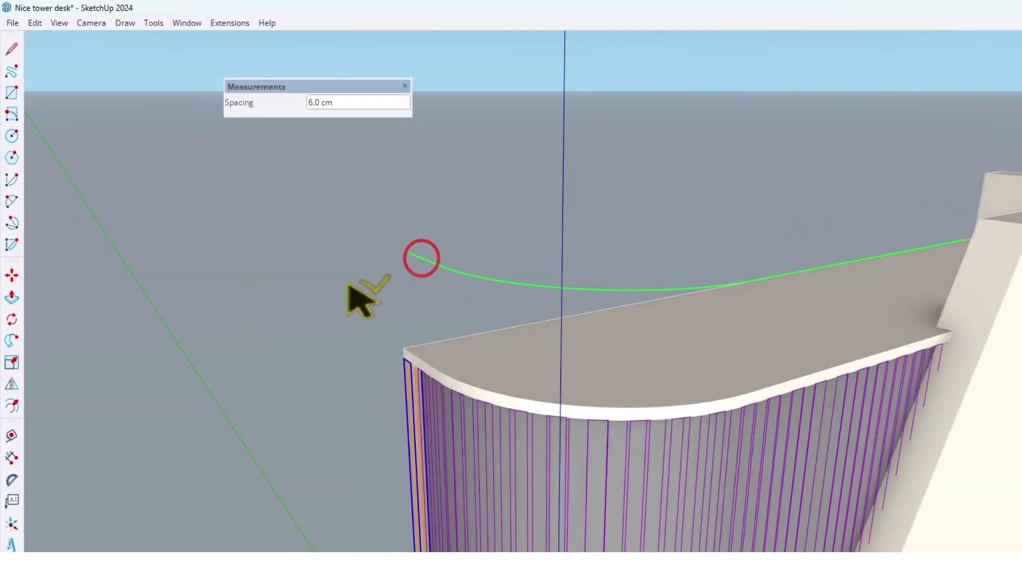
scroll(349, 287, "down", 3)
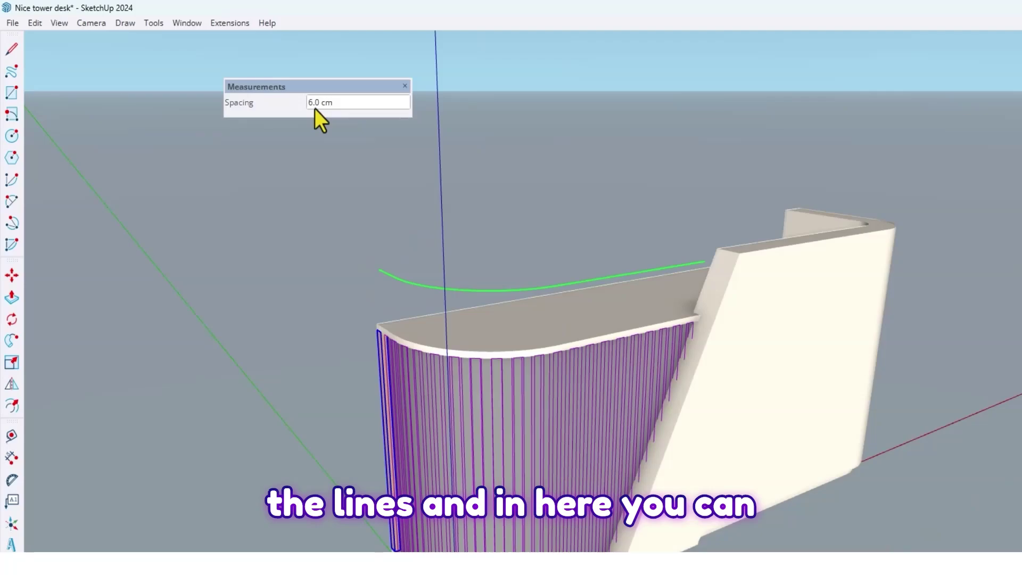
Step: Set the spacing of the strip copies along the curve to 10 cm and check their distribution
right_click(314, 109)
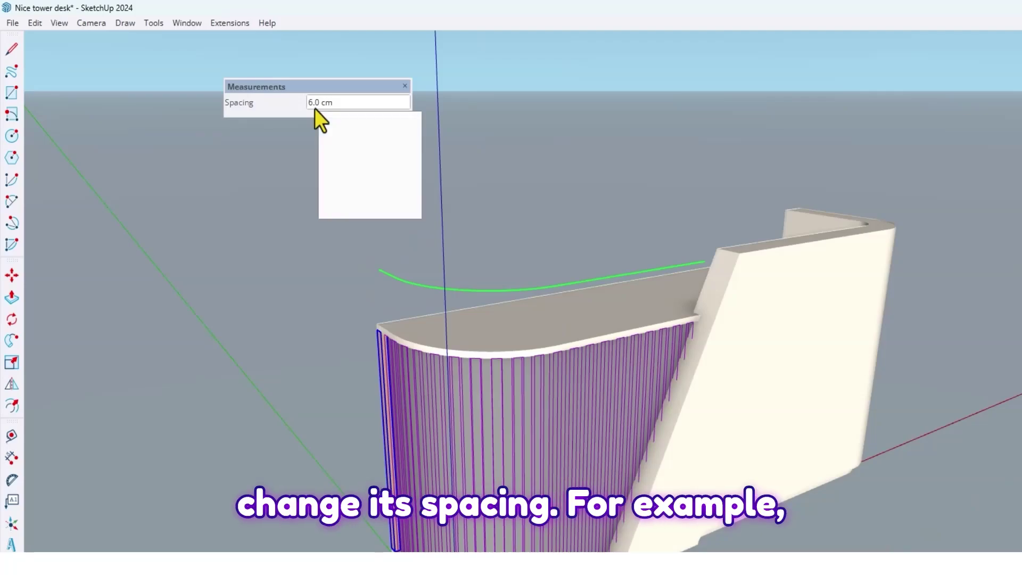
key("Return")
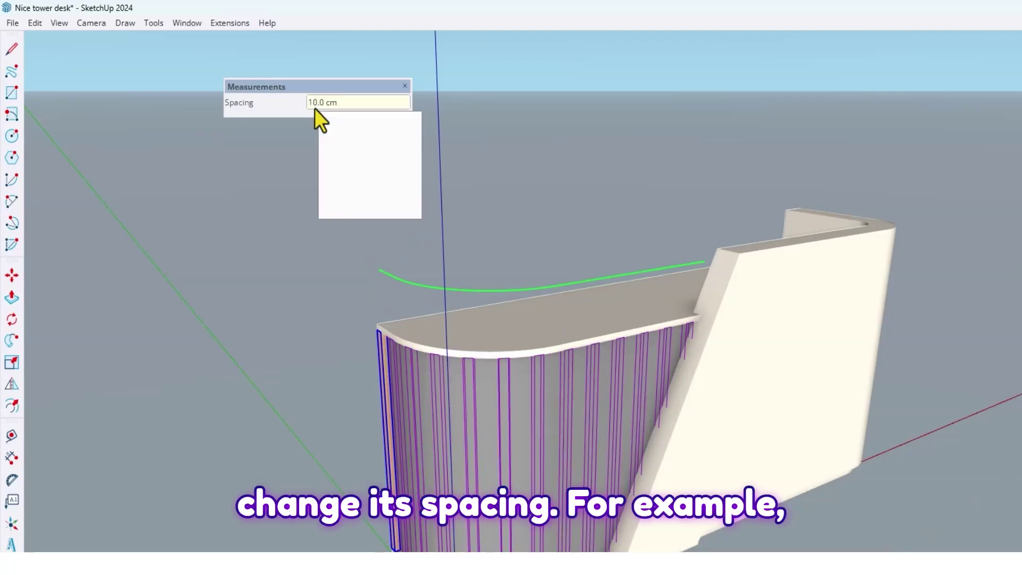
middle_click_drag(449, 476, 721, 355)
middle_click_drag(715, 394, 391, 477)
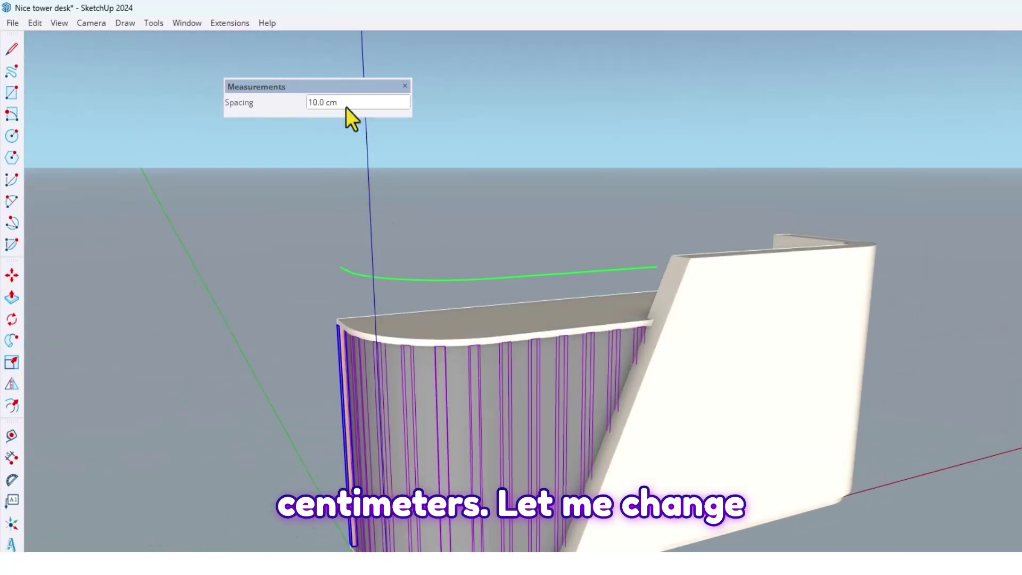
Step: Set the spacing of the strip copies to 7 cm and accept the array
type("7")
key("Return")
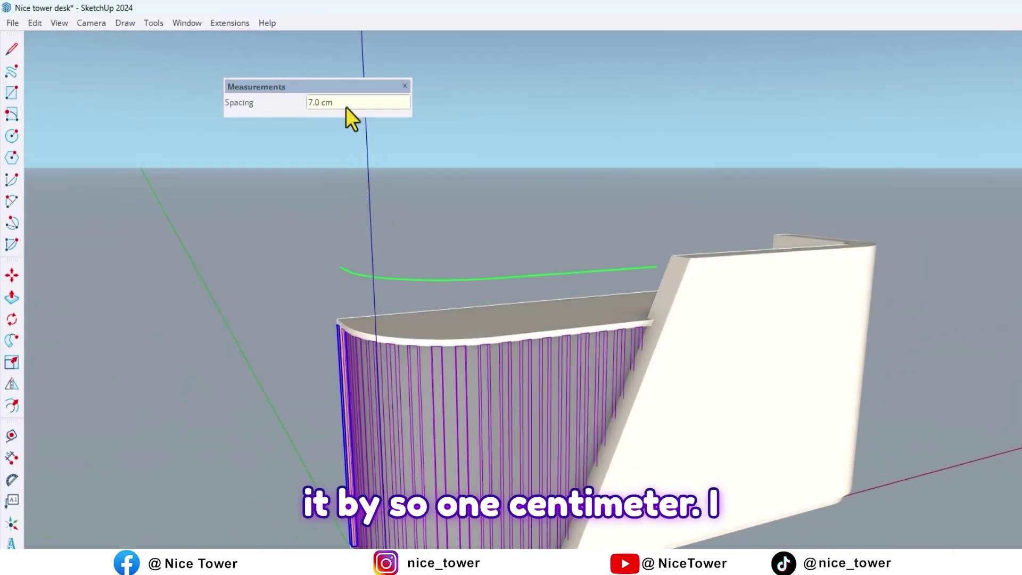
left_click(322, 283)
Step: Delete the guide curve floating above the countertop
middle_click_drag(325, 285, 372, 336)
left_click(368, 323)
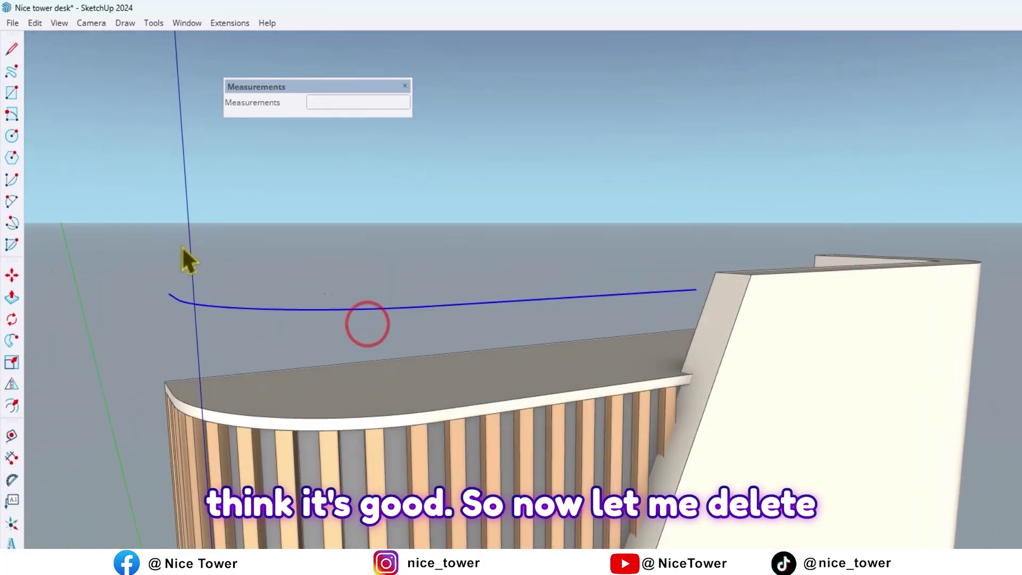
key("Delete")
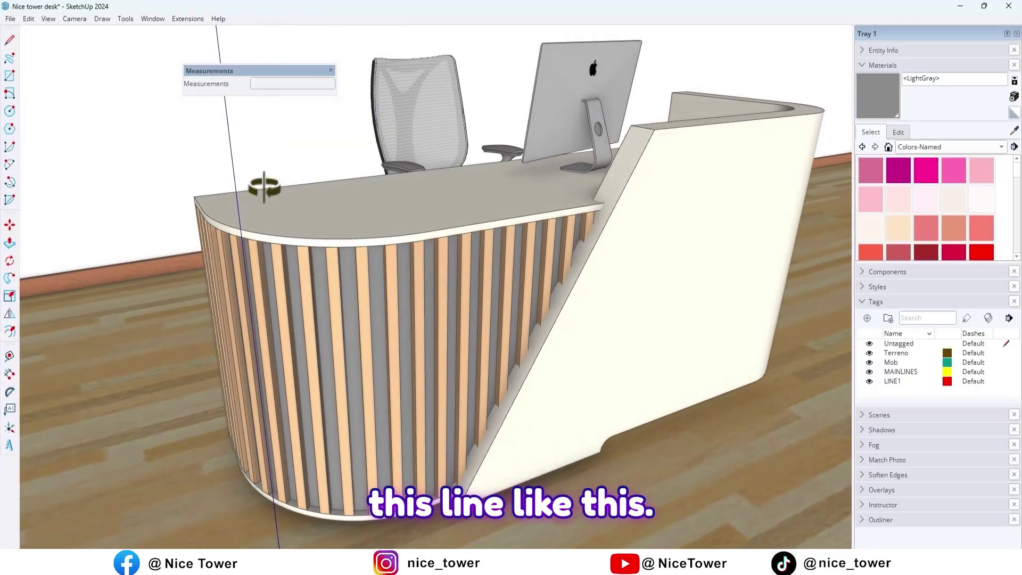
Step: Inspect the finished reception desk with its slatted curved front, chair and monitor from the front and from above
mouse_move(264, 186)
middle_mouse_down()
mouse_move(372, 201)
mouse_move(295, 237)
mouse_move(394, 228)
mouse_move(35, 172)
mouse_move(360, 198)
mouse_move(413, 246)
mouse_move(342, 244)
mouse_move(337, 278)
mouse_move(338, 223)
mouse_move(299, 368)
mouse_move(286, 487)
mouse_move(336, 366)
mouse_move(330, 410)
mouse_move(258, 411)
mouse_move(234, 393)
mouse_move(272, 252)
middle_mouse_up()
scroll(320, 257, "up", 5)
scroll(337, 224, "down", 2)
scroll(335, 242, "down", 8)
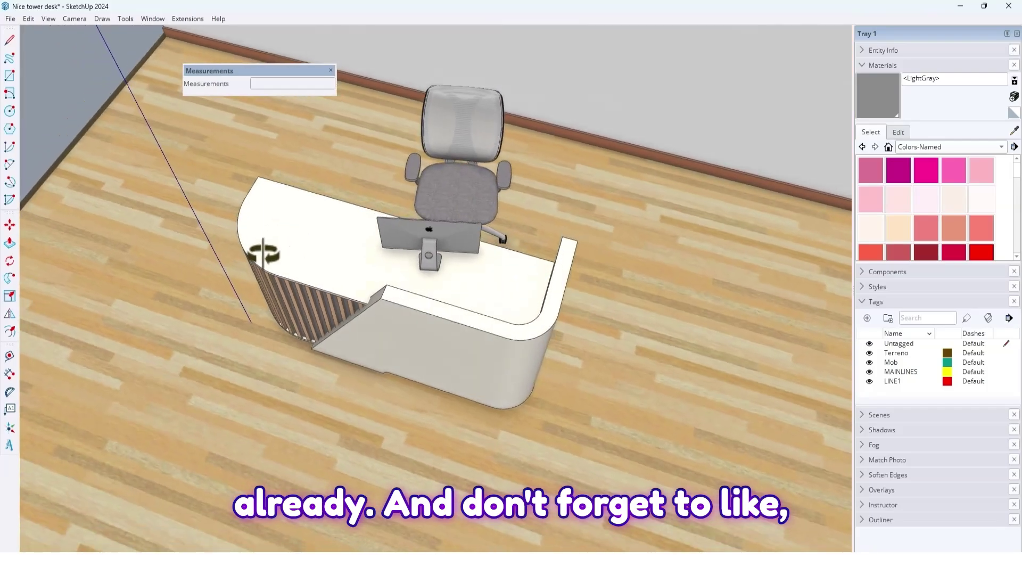
scroll(361, 230, "up", 3)
scroll(475, 194, "up", 3)
middle_click_drag(475, 193, 212, 163)
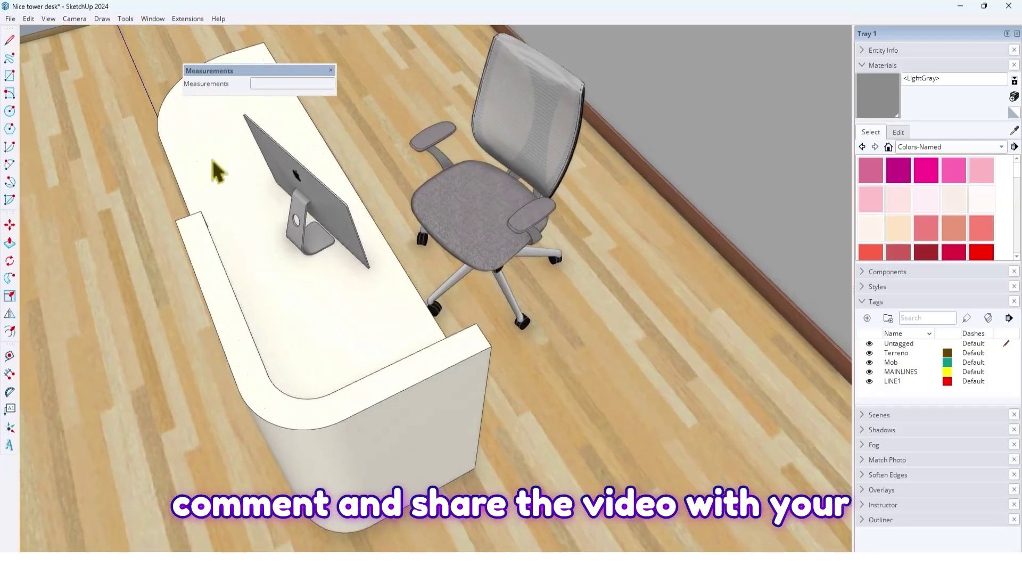